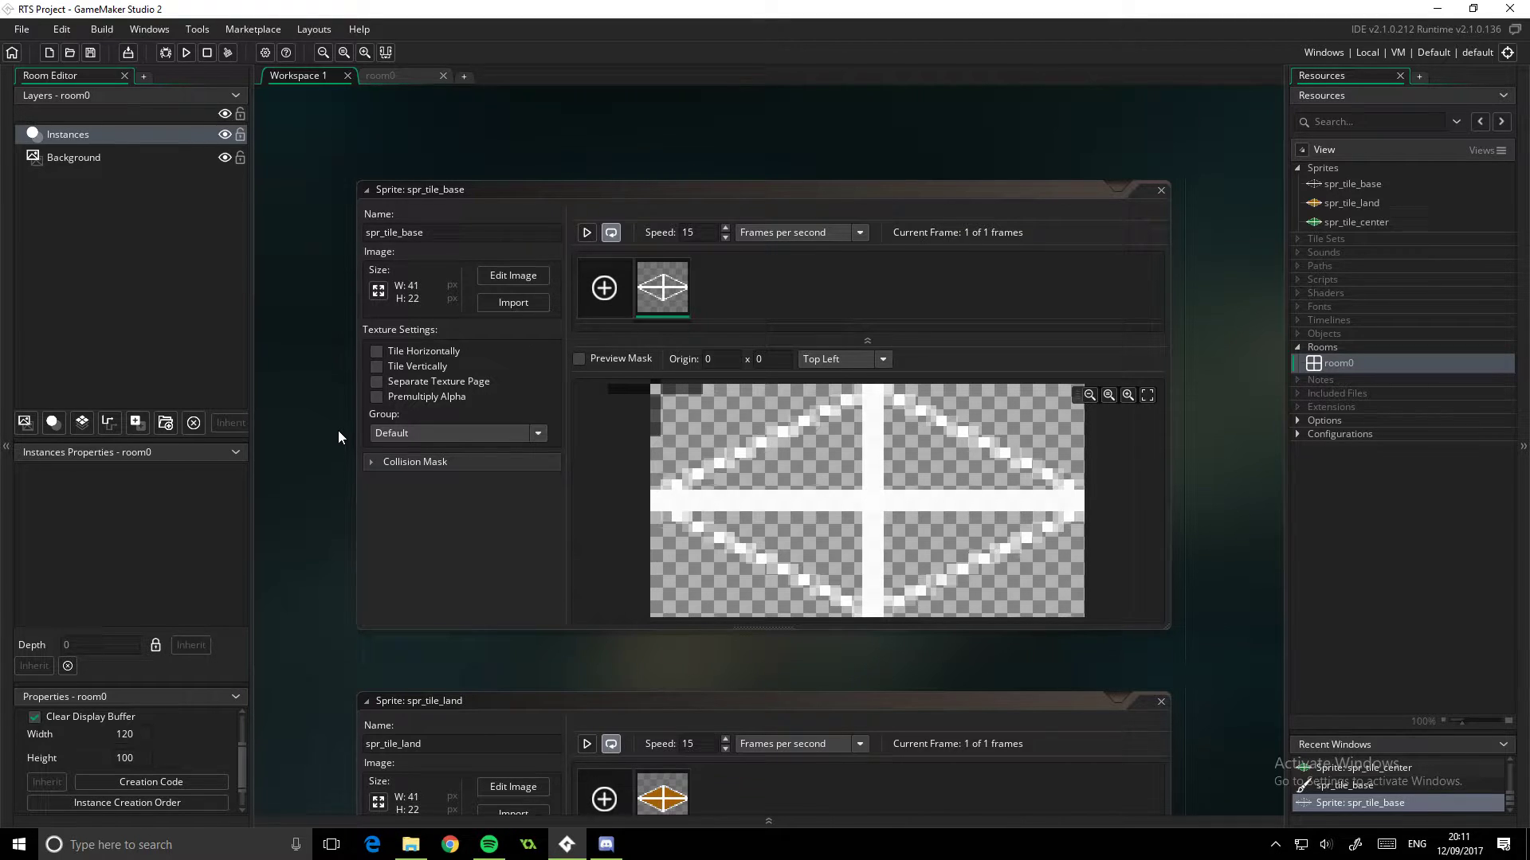
Step: Pan across the sprite editors and select the Objects group in the Resources tree
middle_drag(293, 435, 279, 396)
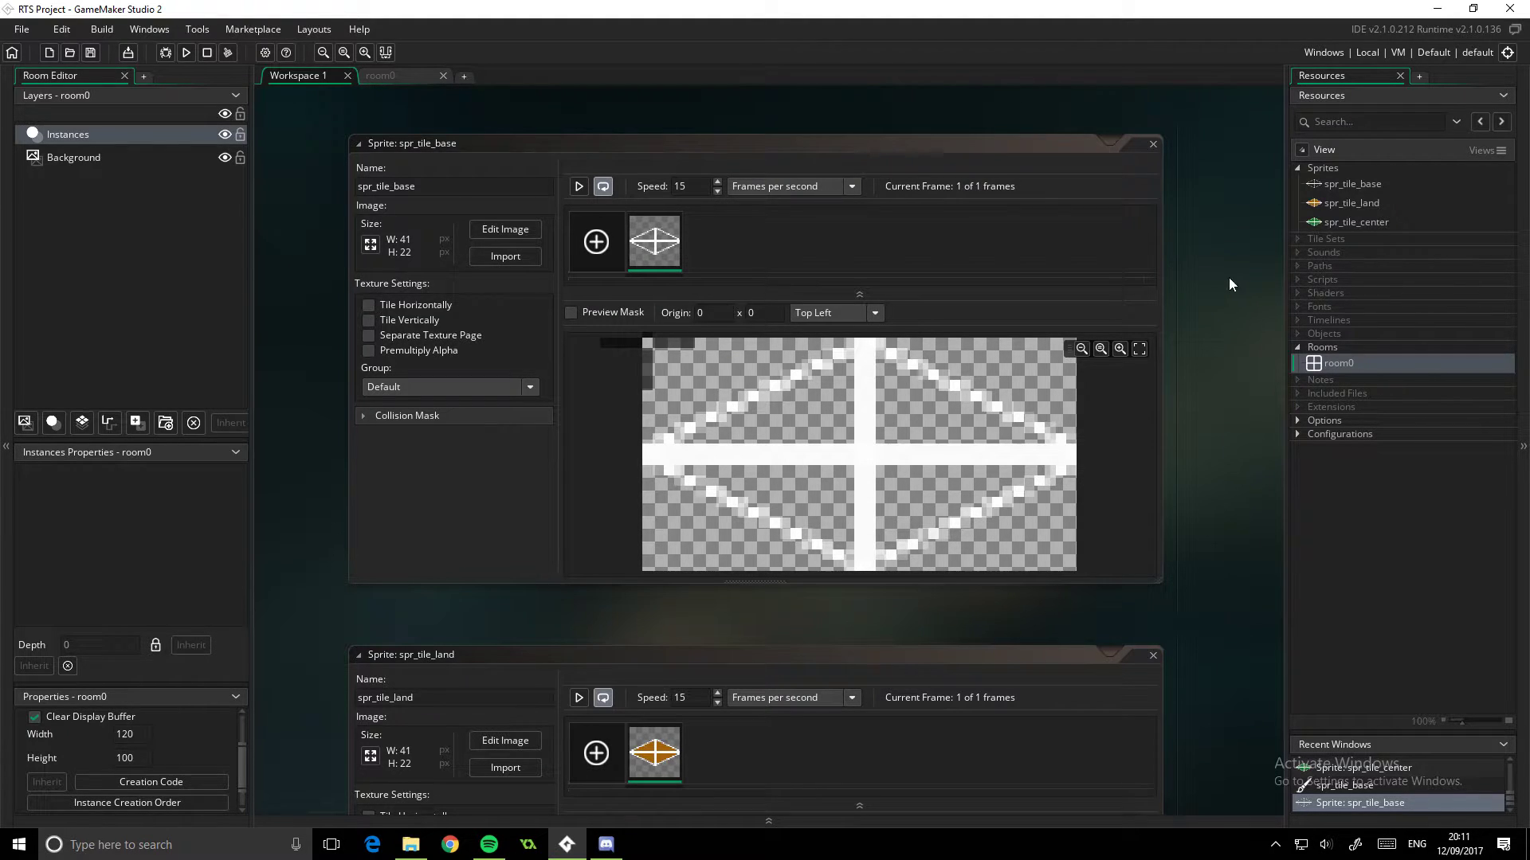
click(1308, 334)
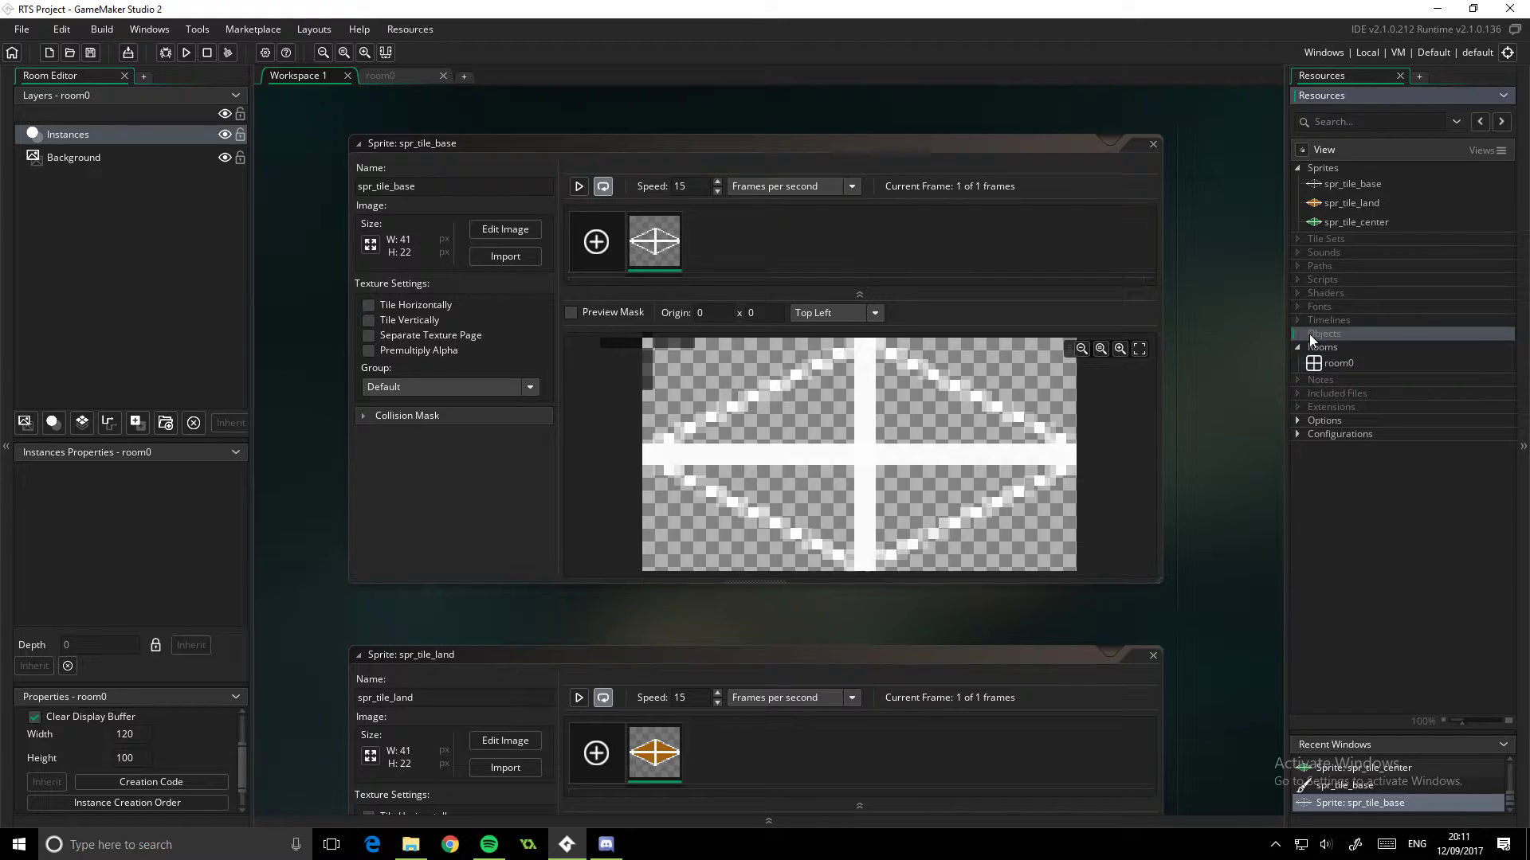
click(1242, 312)
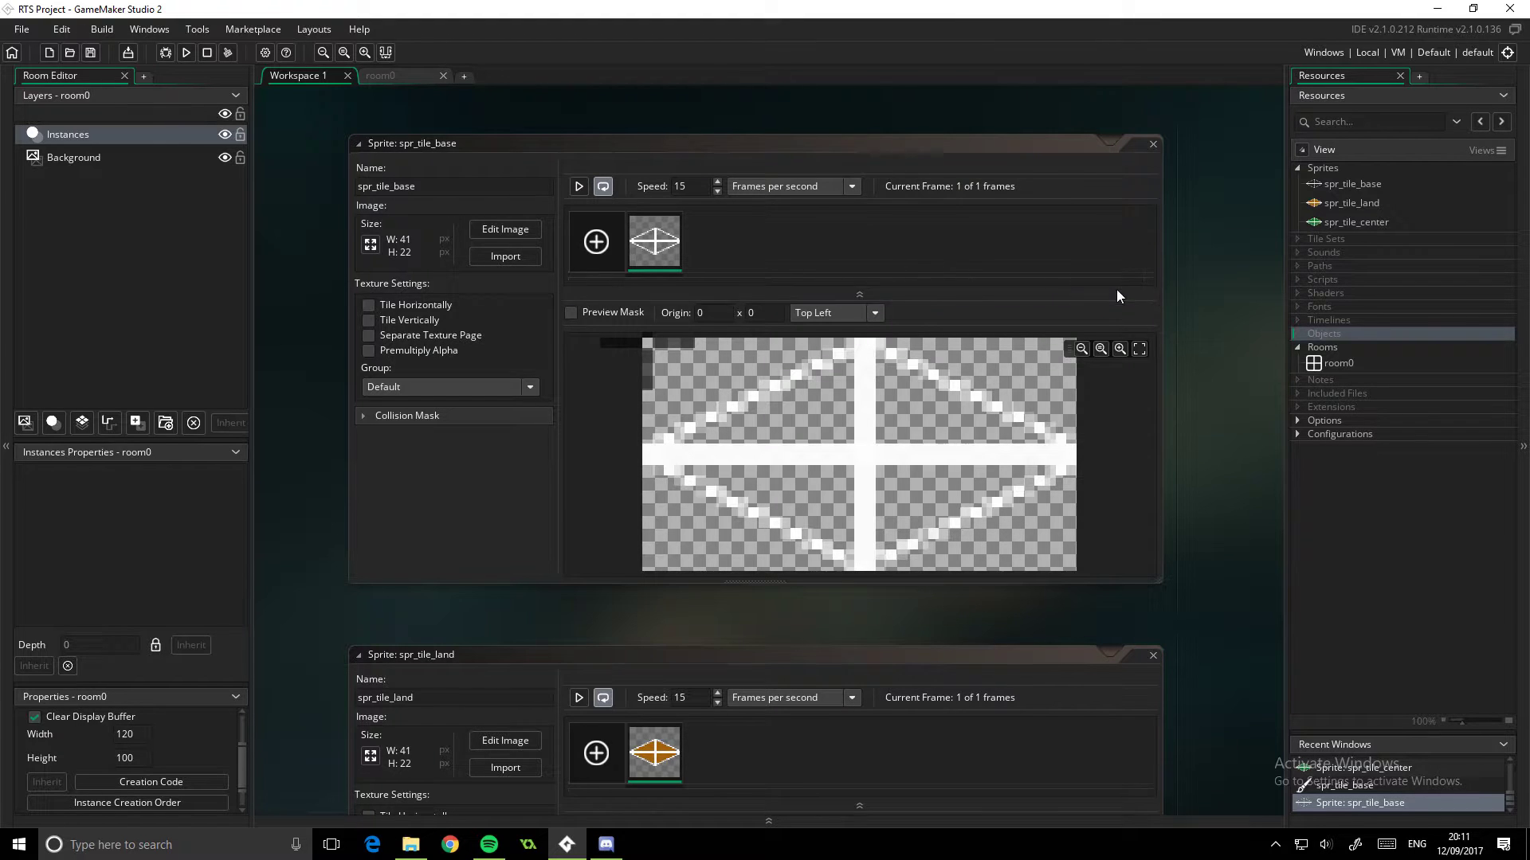
mouse_move(1209, 298)
middle_down()
mouse_move(1208, 323)
mouse_move(1192, 305)
middle_up()
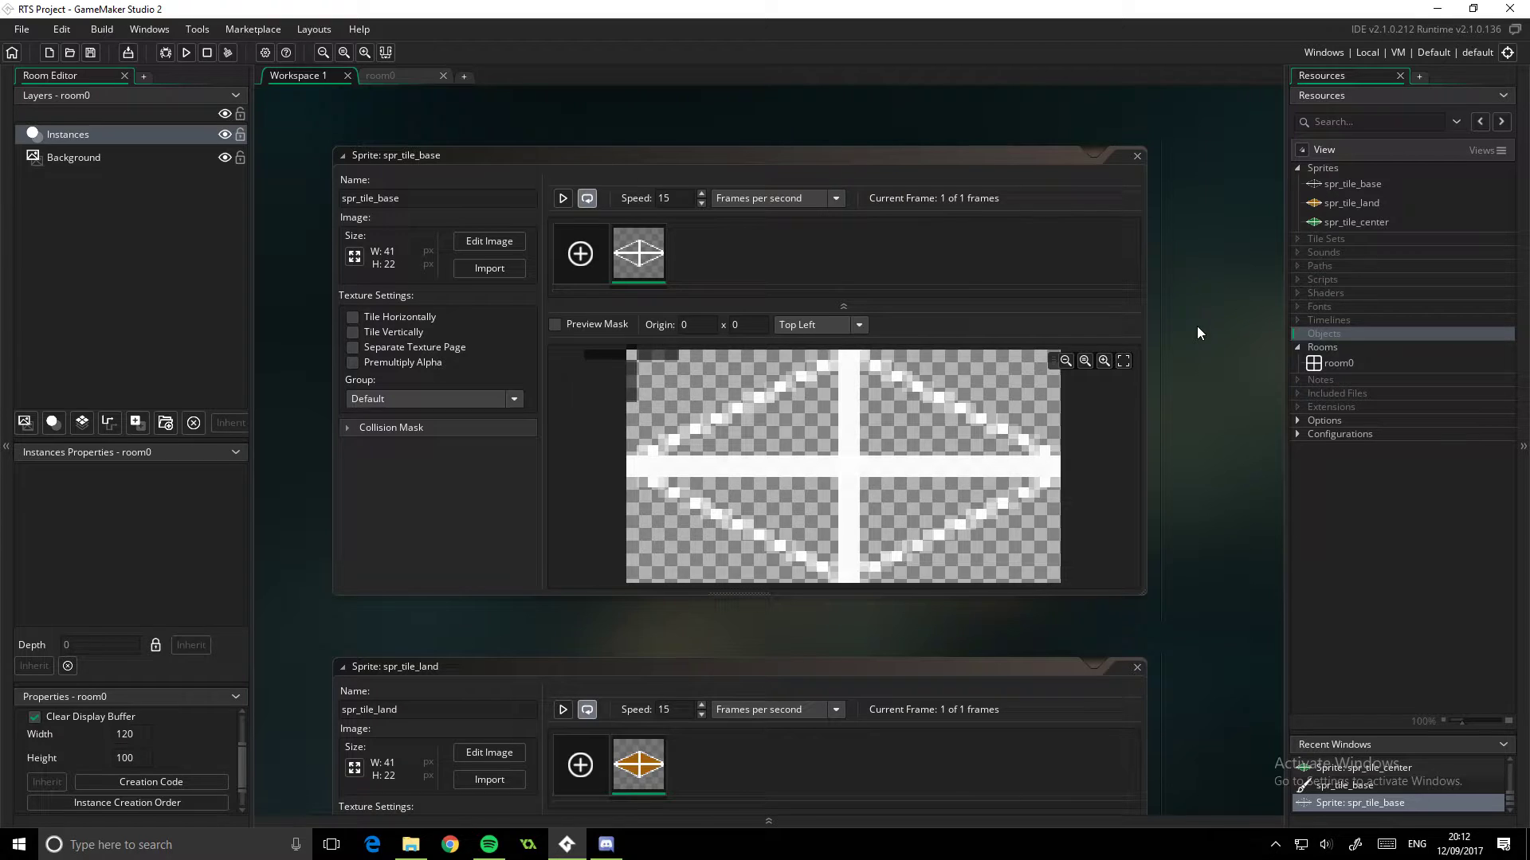
Step: Switch between room0 and Workspace 1, ending on the spr_tile_base and spr_tile_land editors
click(419, 76)
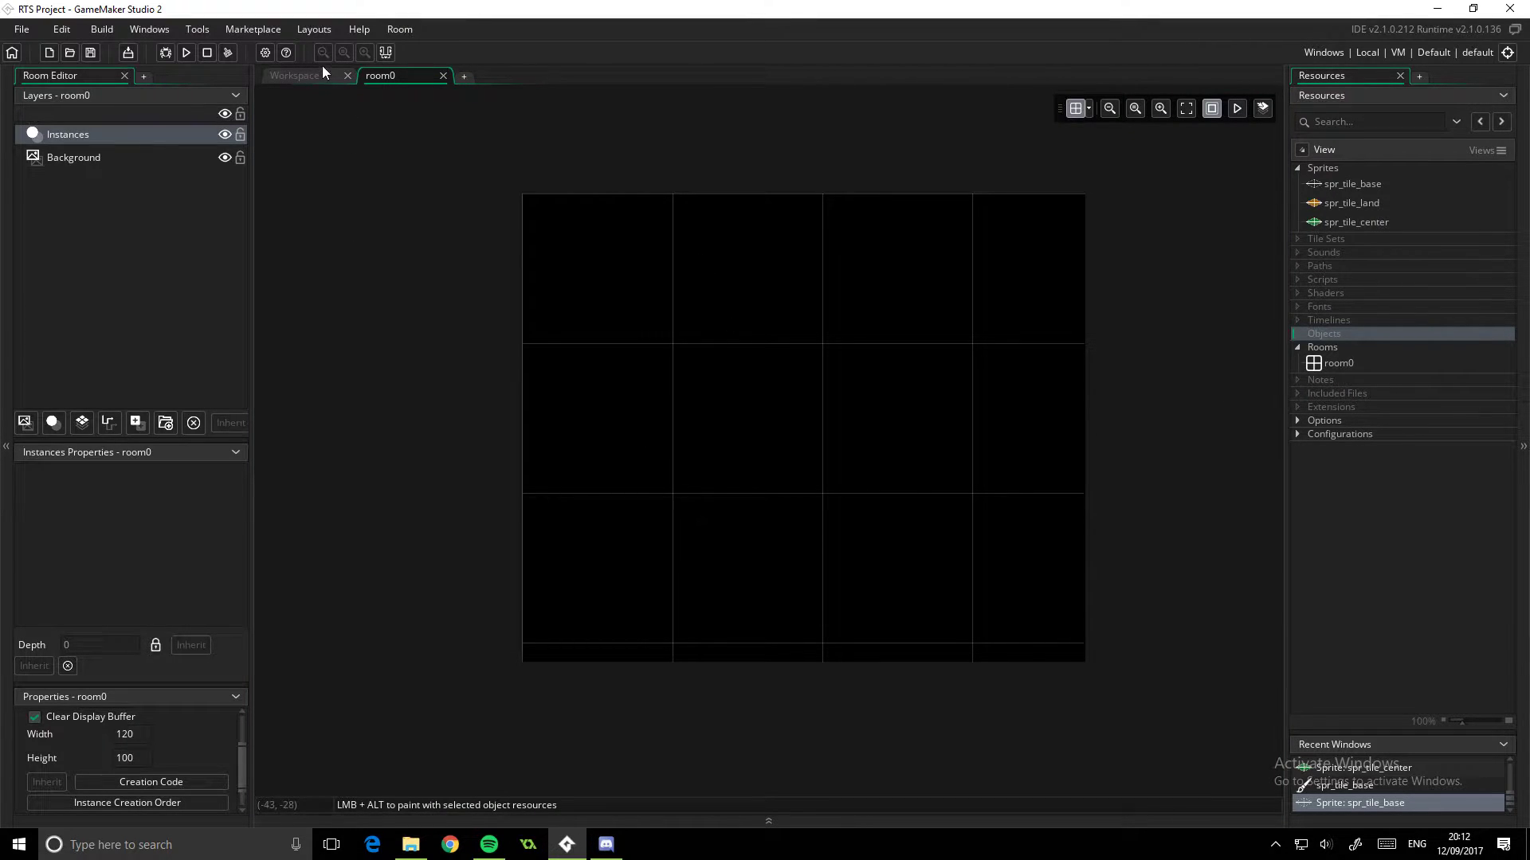
click(295, 76)
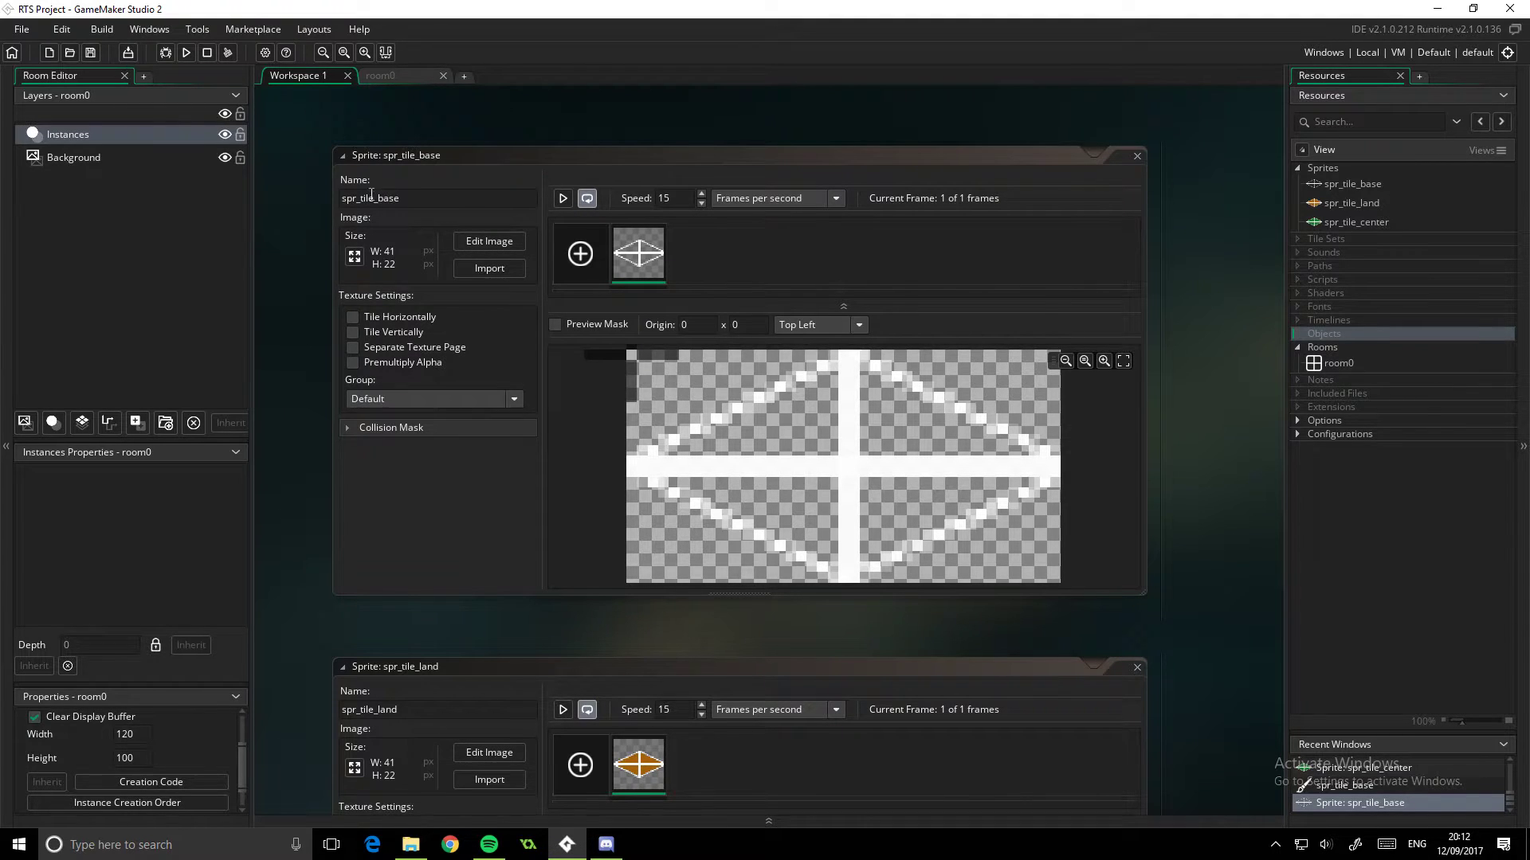
click(382, 76)
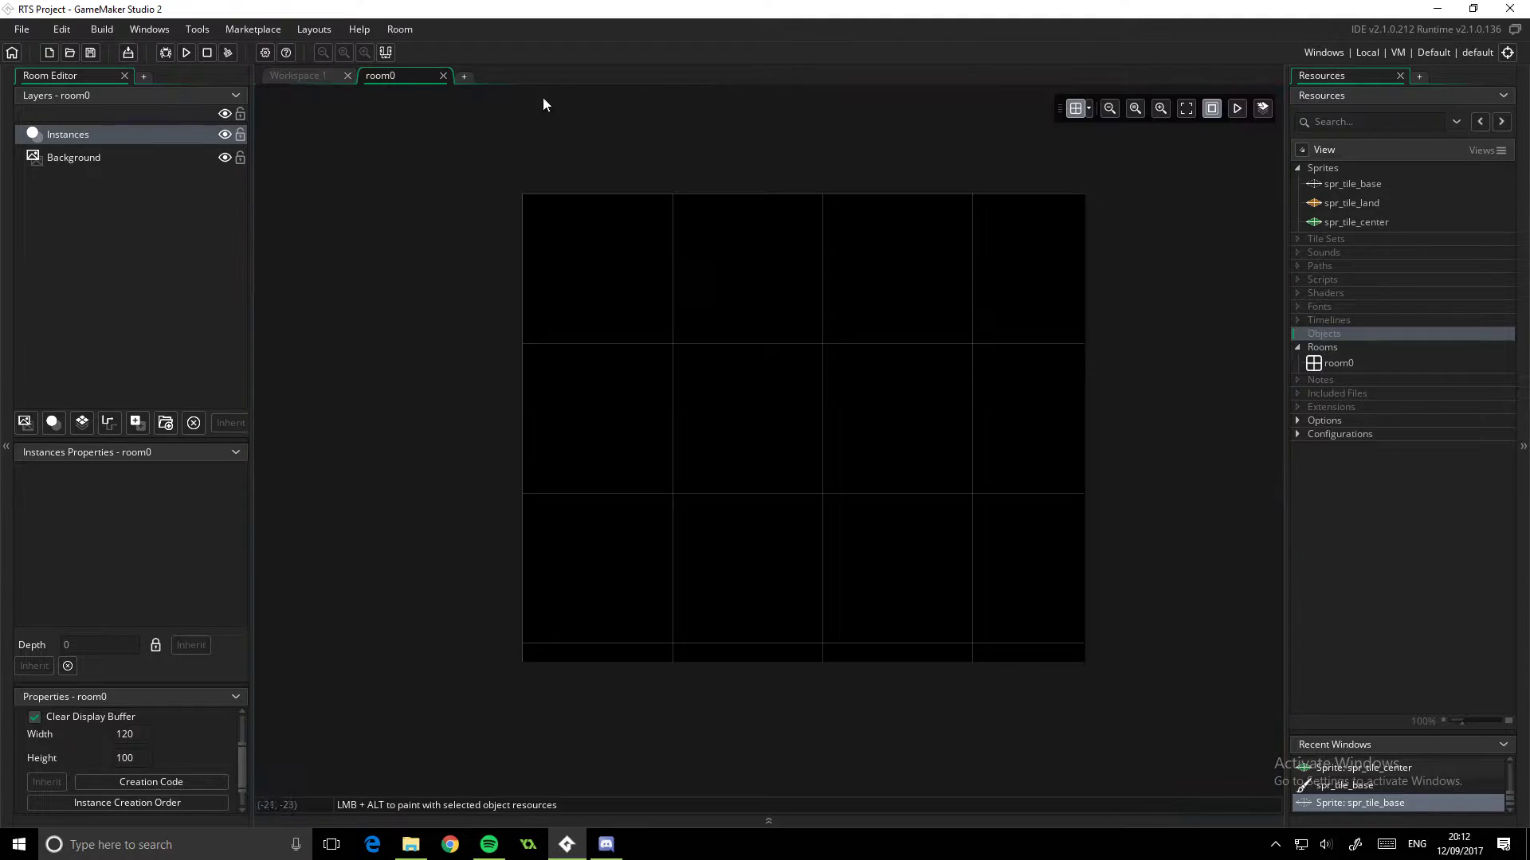
click(1088, 106)
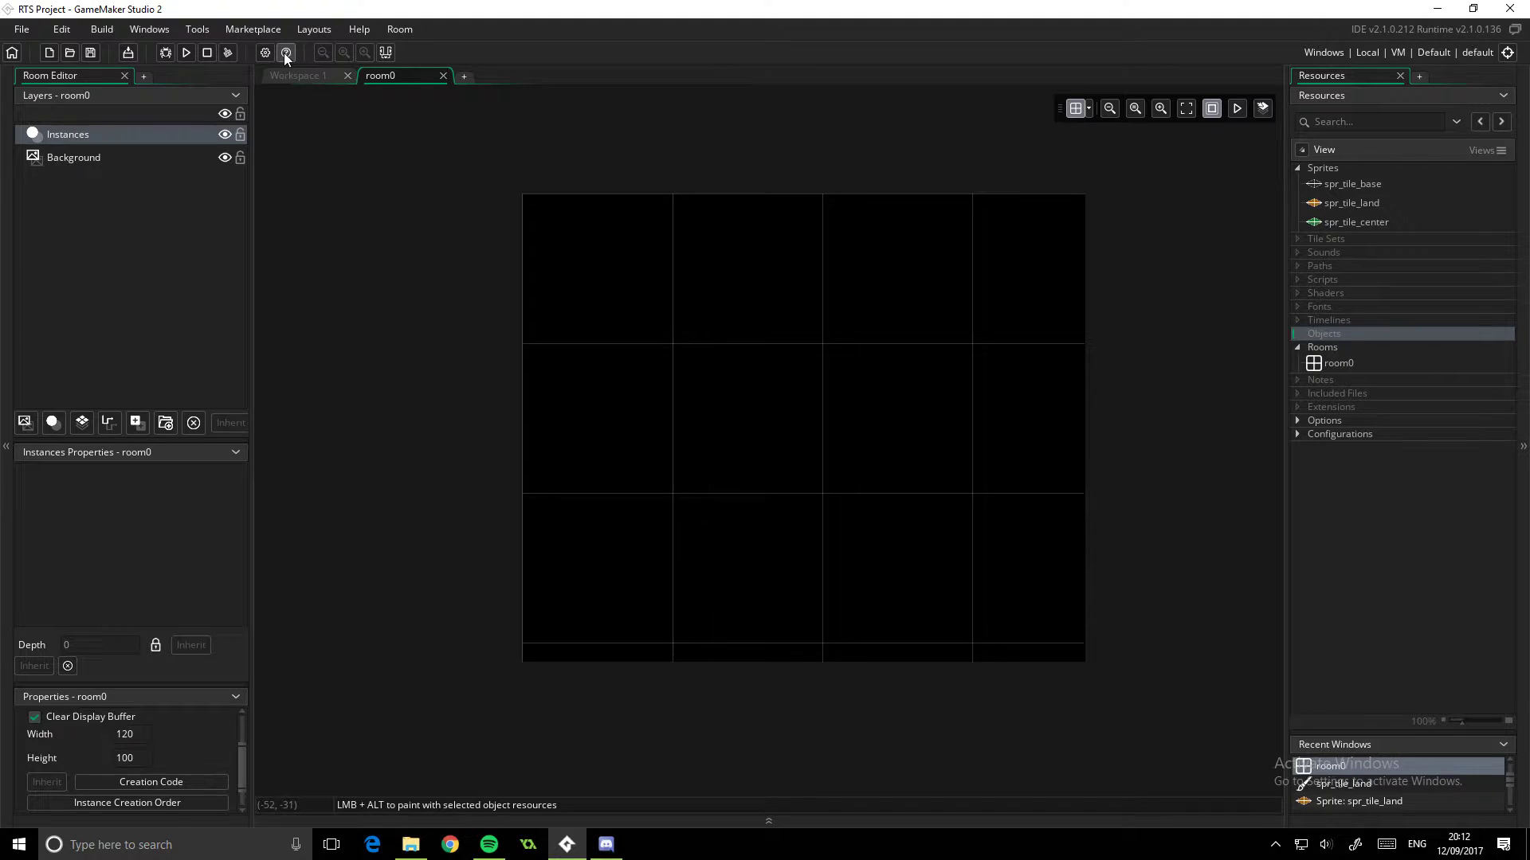
click(293, 76)
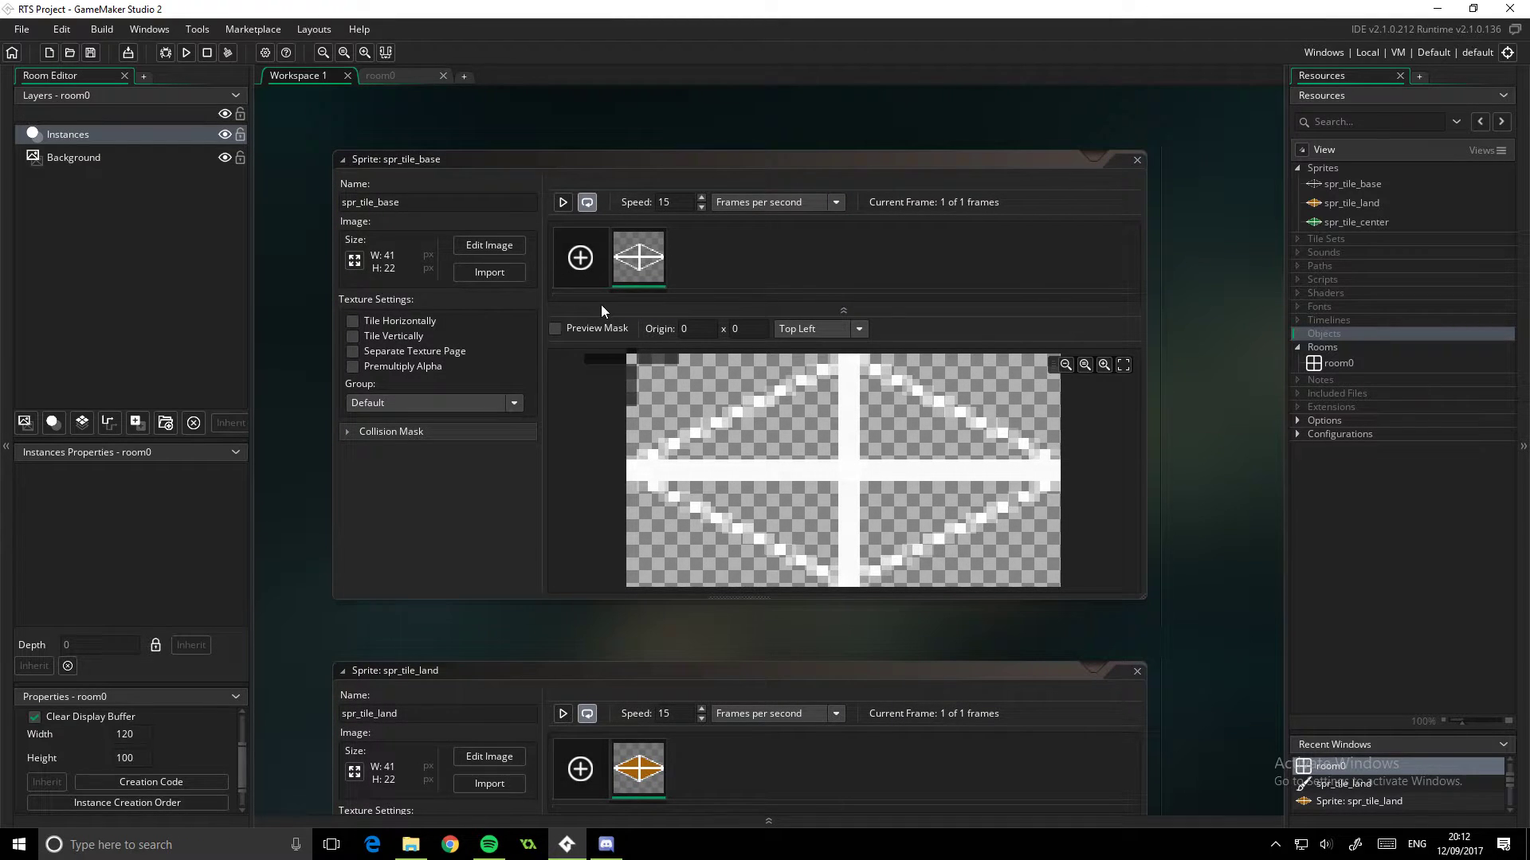
middle_drag(1297, 553, 1200, 352)
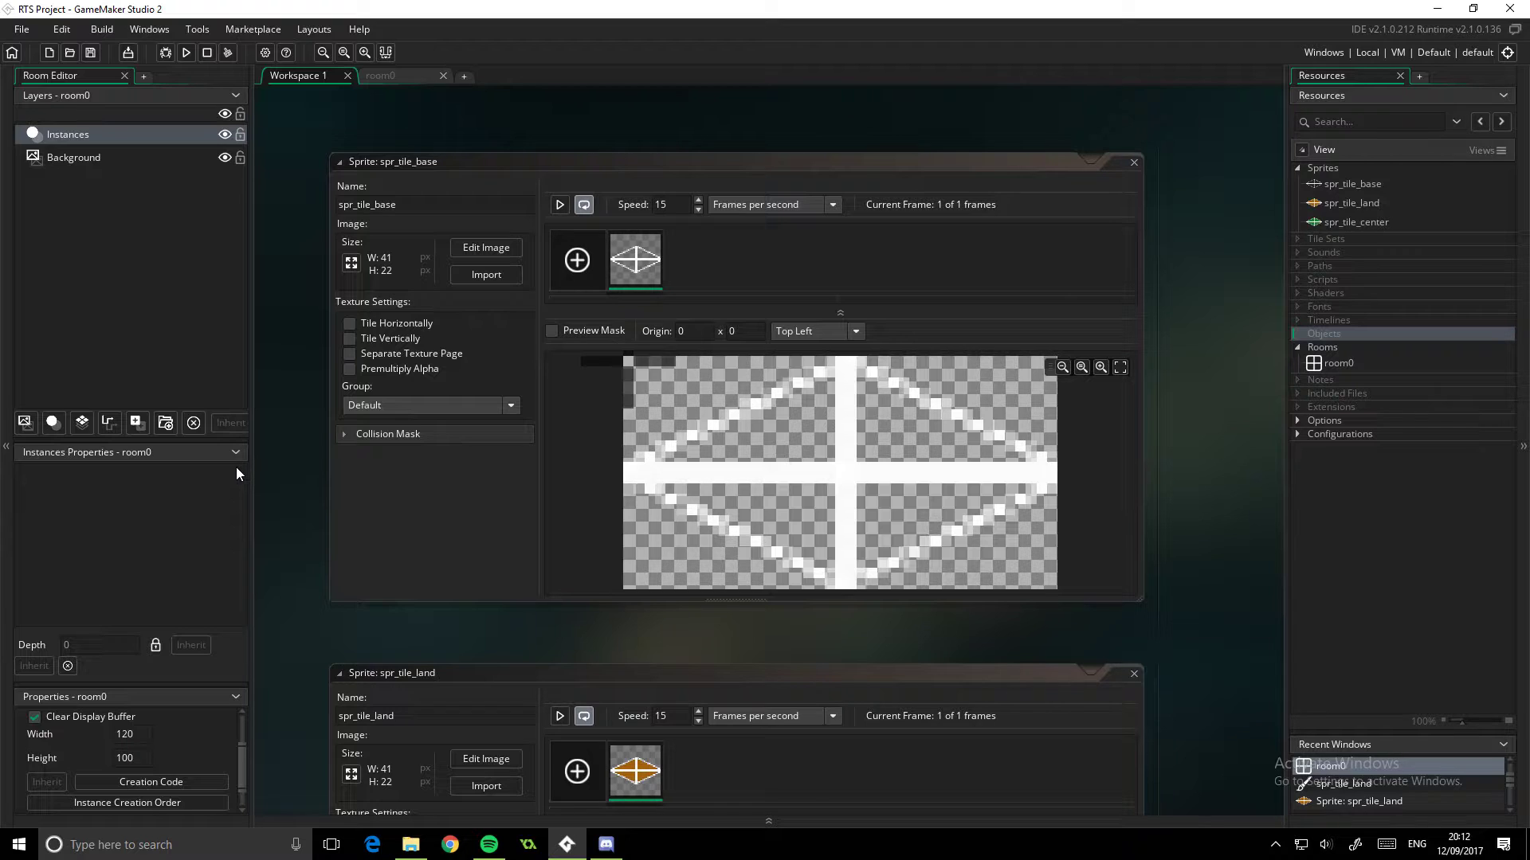
middle_drag(305, 361, 310, 408)
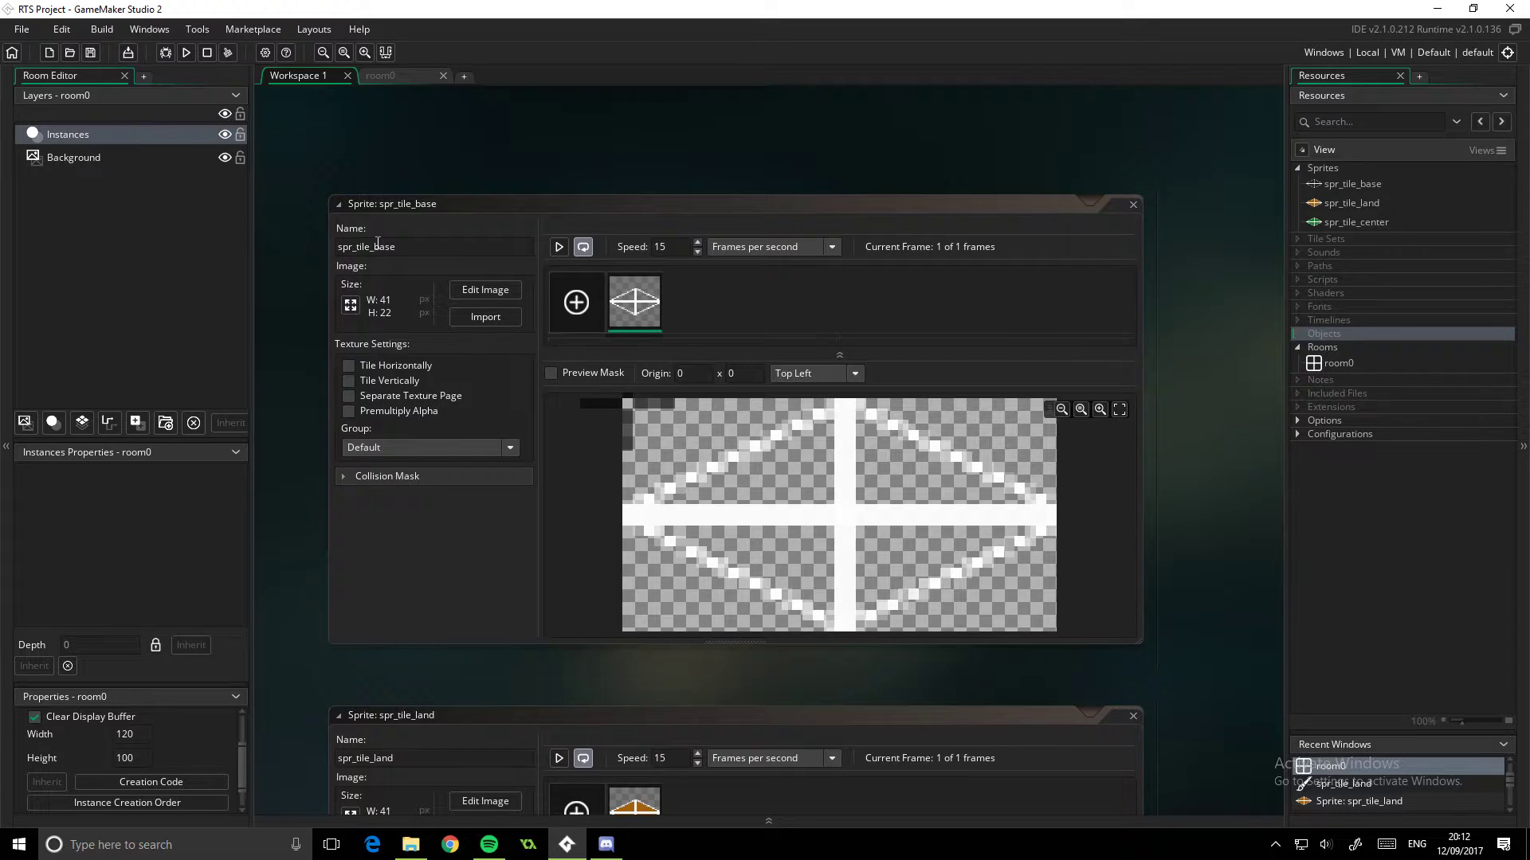
double_click(1354, 222)
scroll(1179, 335, up, 10)
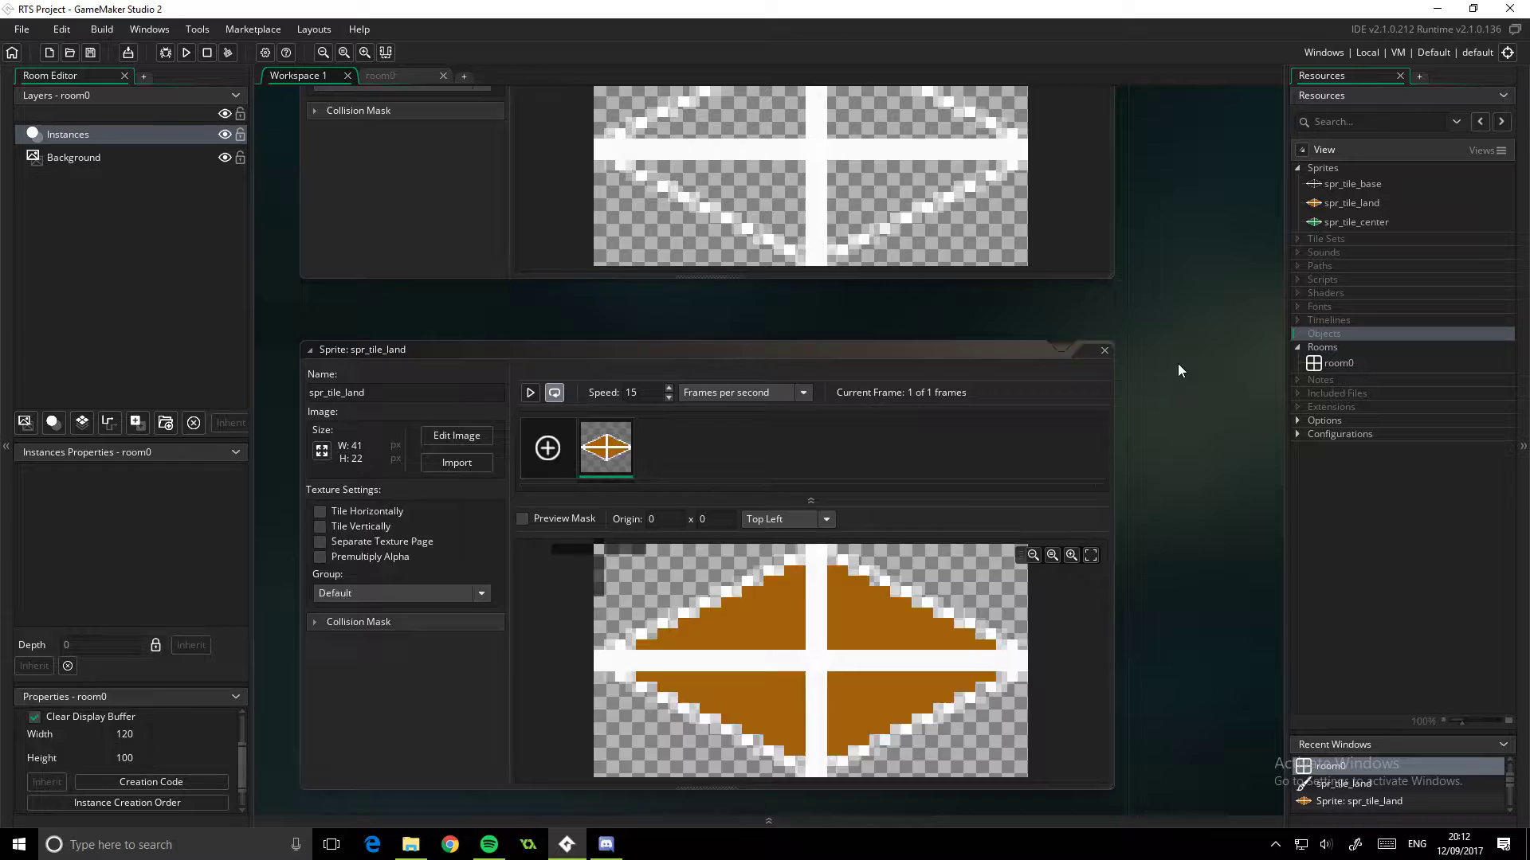
click(404, 294)
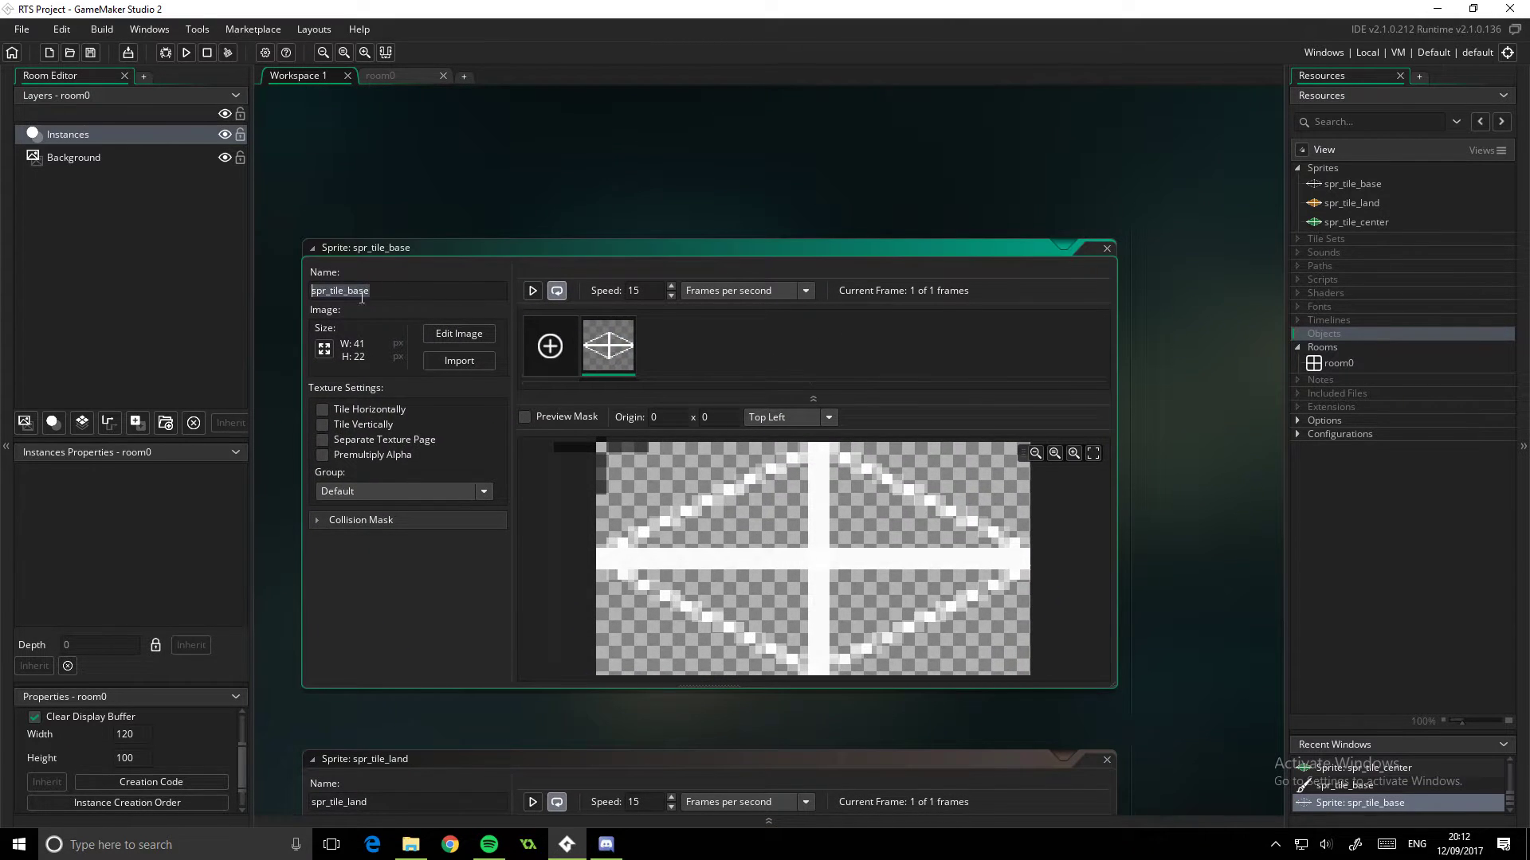
click(398, 295)
click(383, 293)
click(383, 295)
click(410, 290)
middle_drag(1206, 653, 1172, 597)
scroll(1172, 597, down, 5)
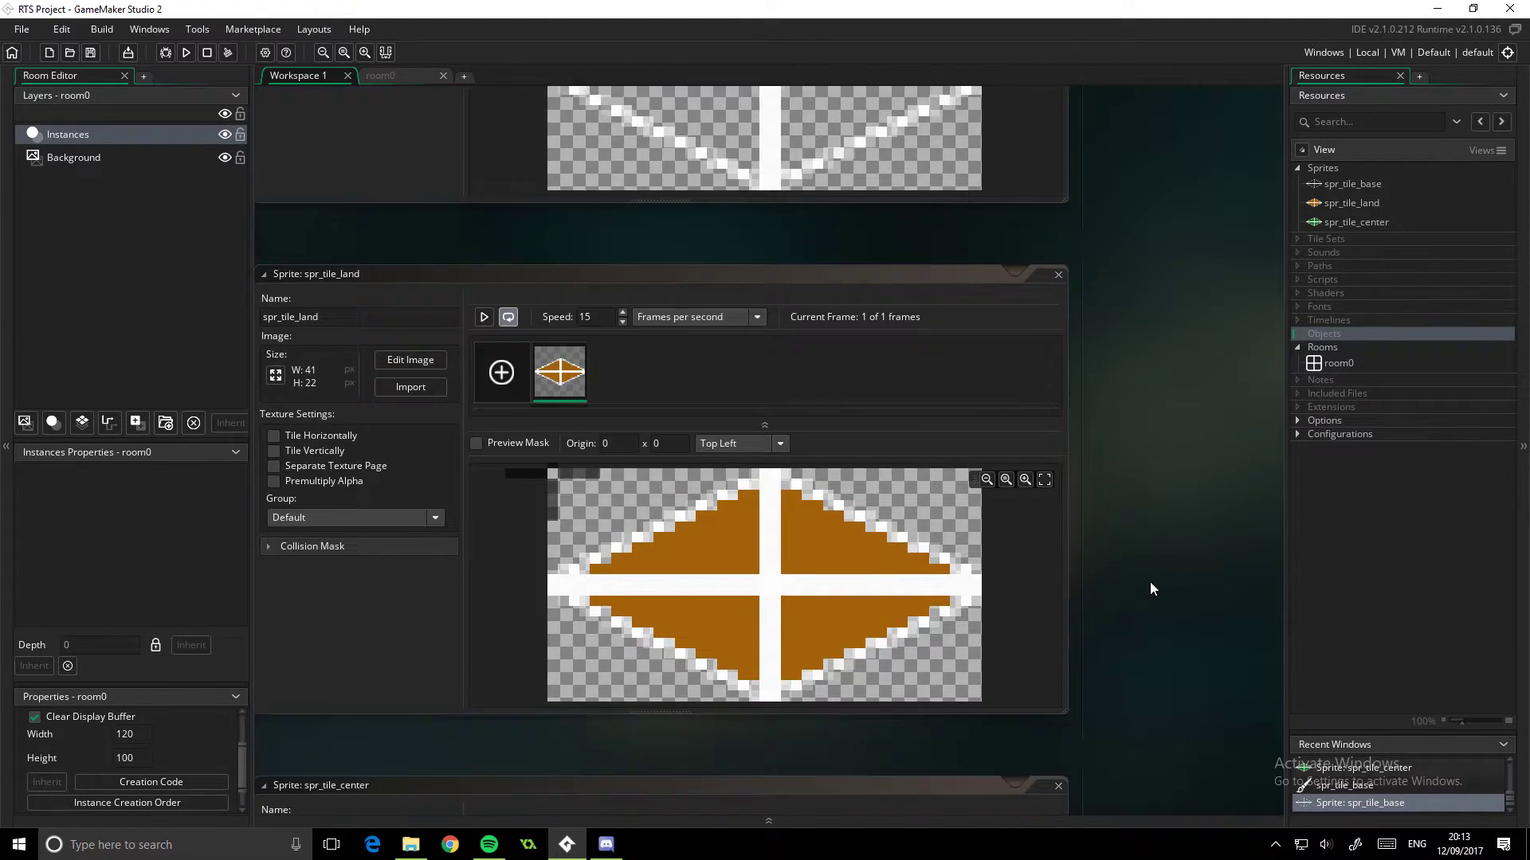
click(378, 320)
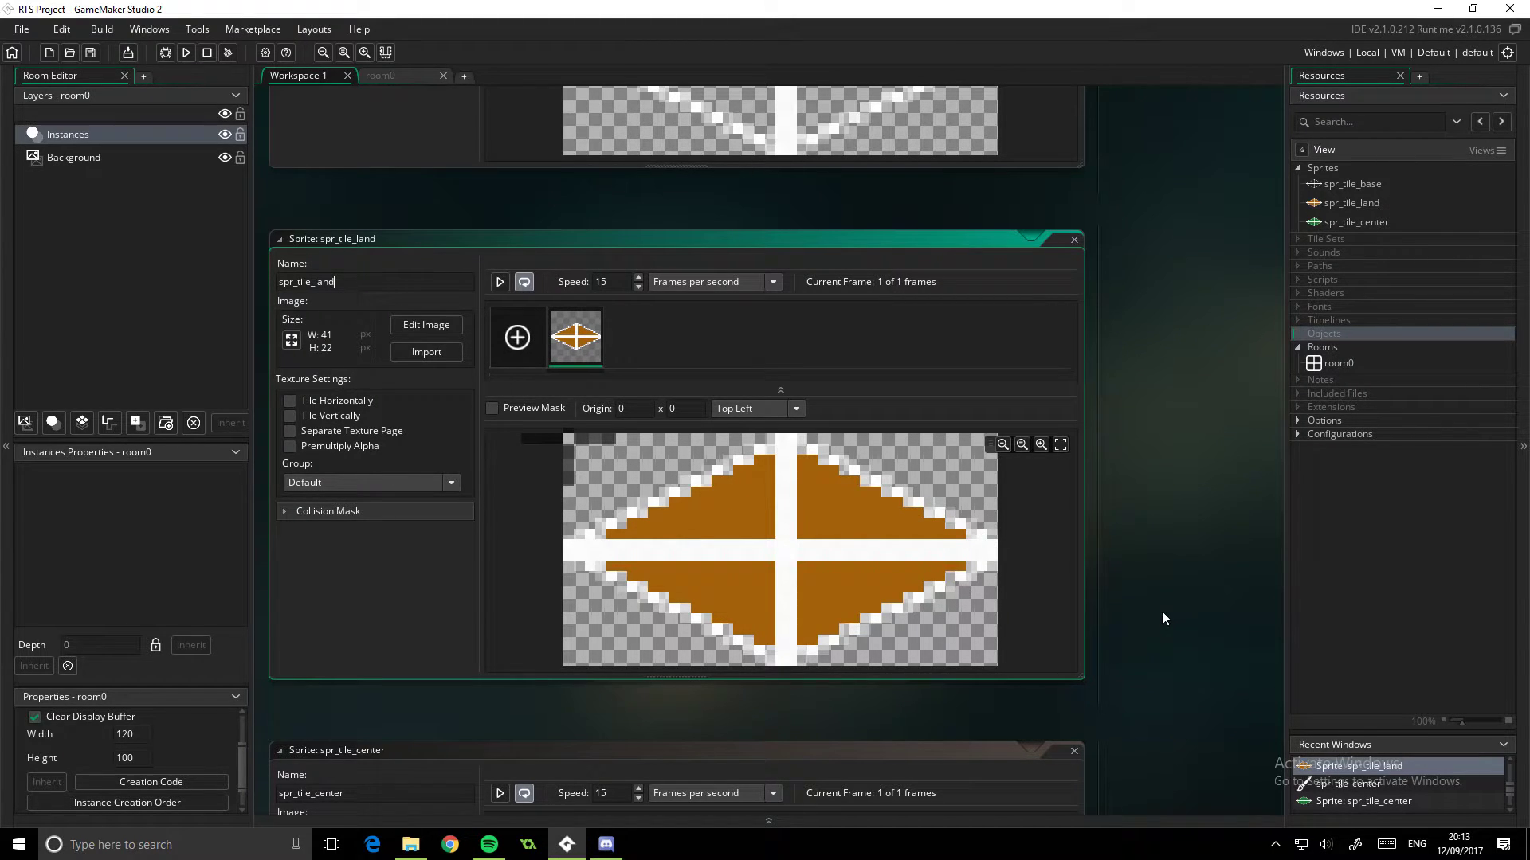
scroll(1195, 478, down, 8)
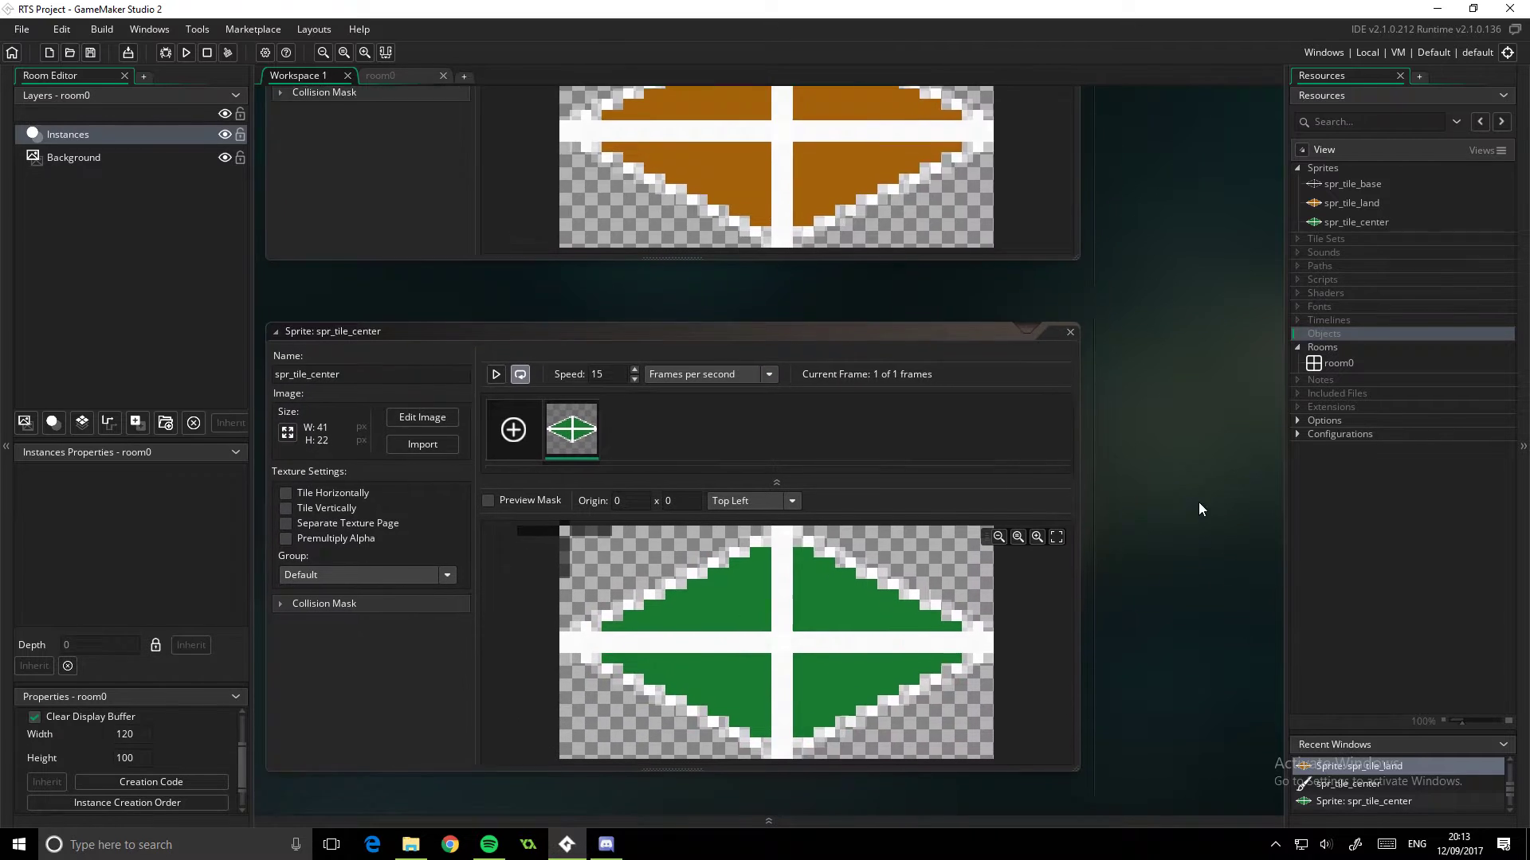
scroll(1259, 263, up, 5)
scroll(1230, 390, down, 3)
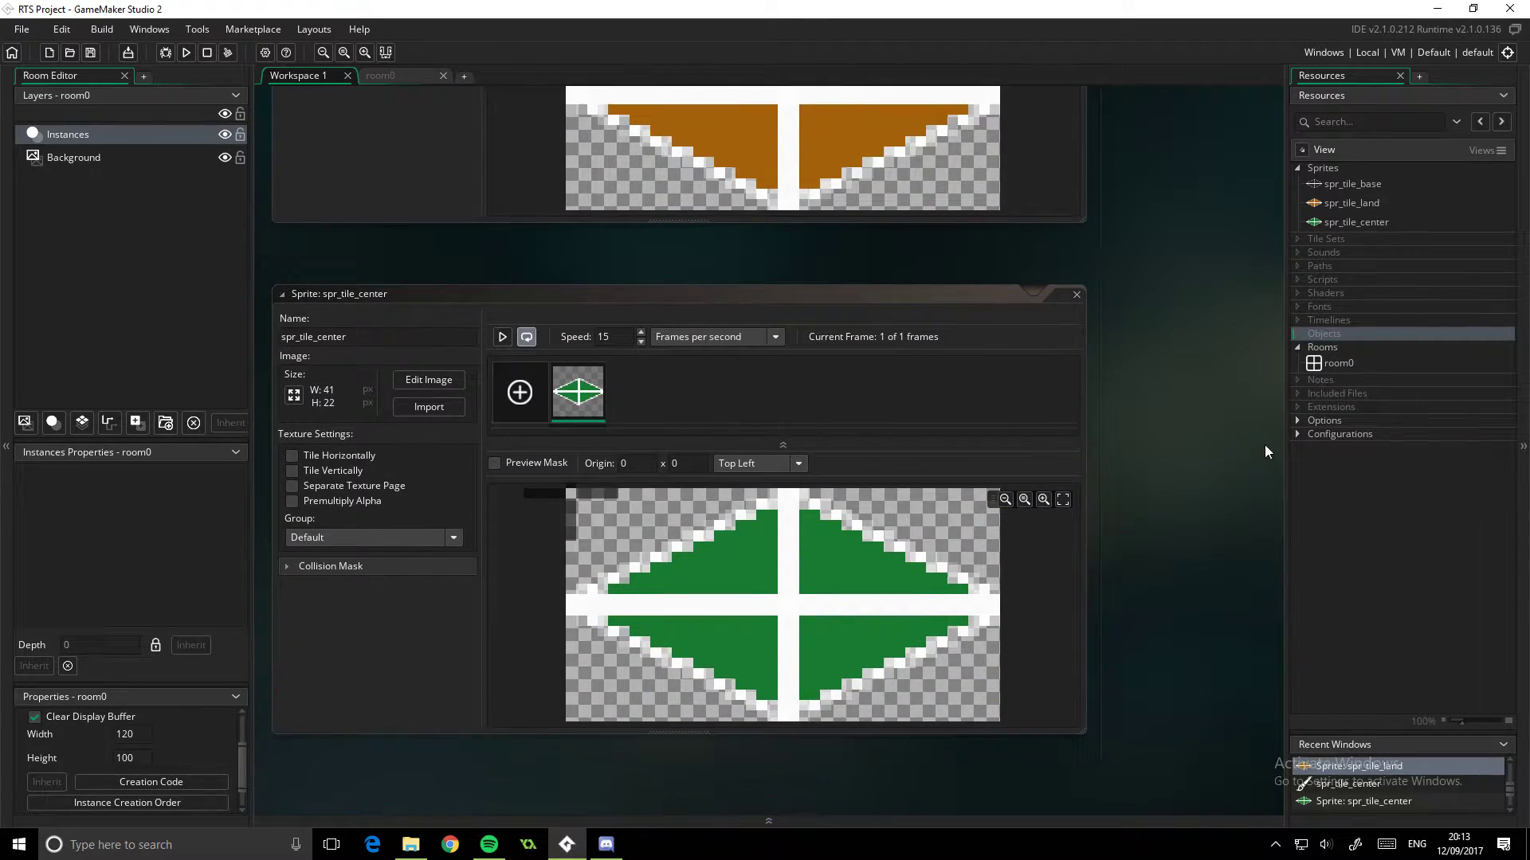
click(373, 311)
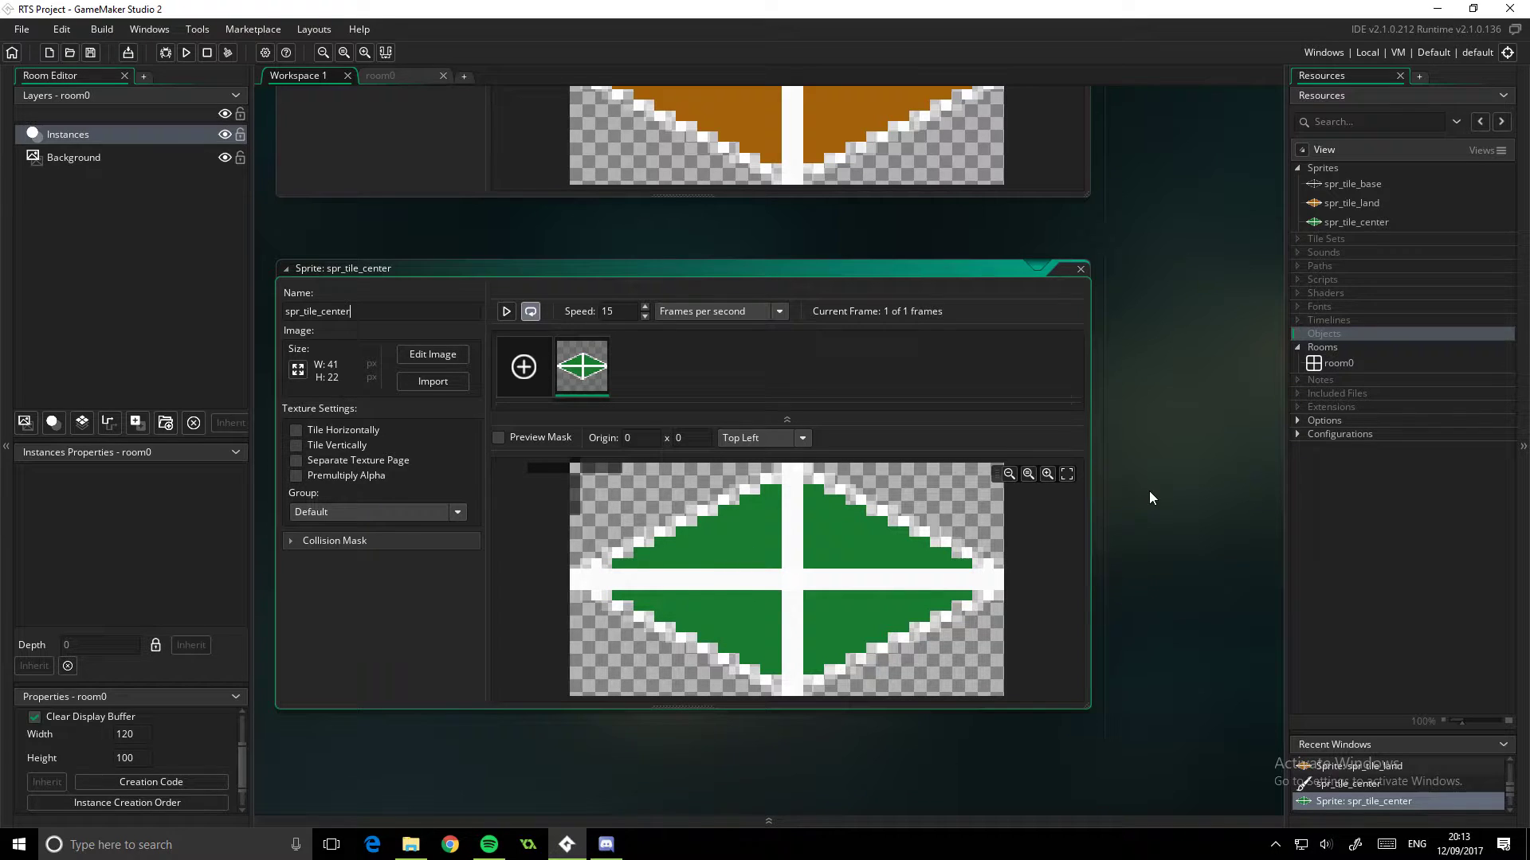
scroll(1139, 513, up, 1)
scroll(1139, 514, down, 1)
scroll(1131, 380, up, 5)
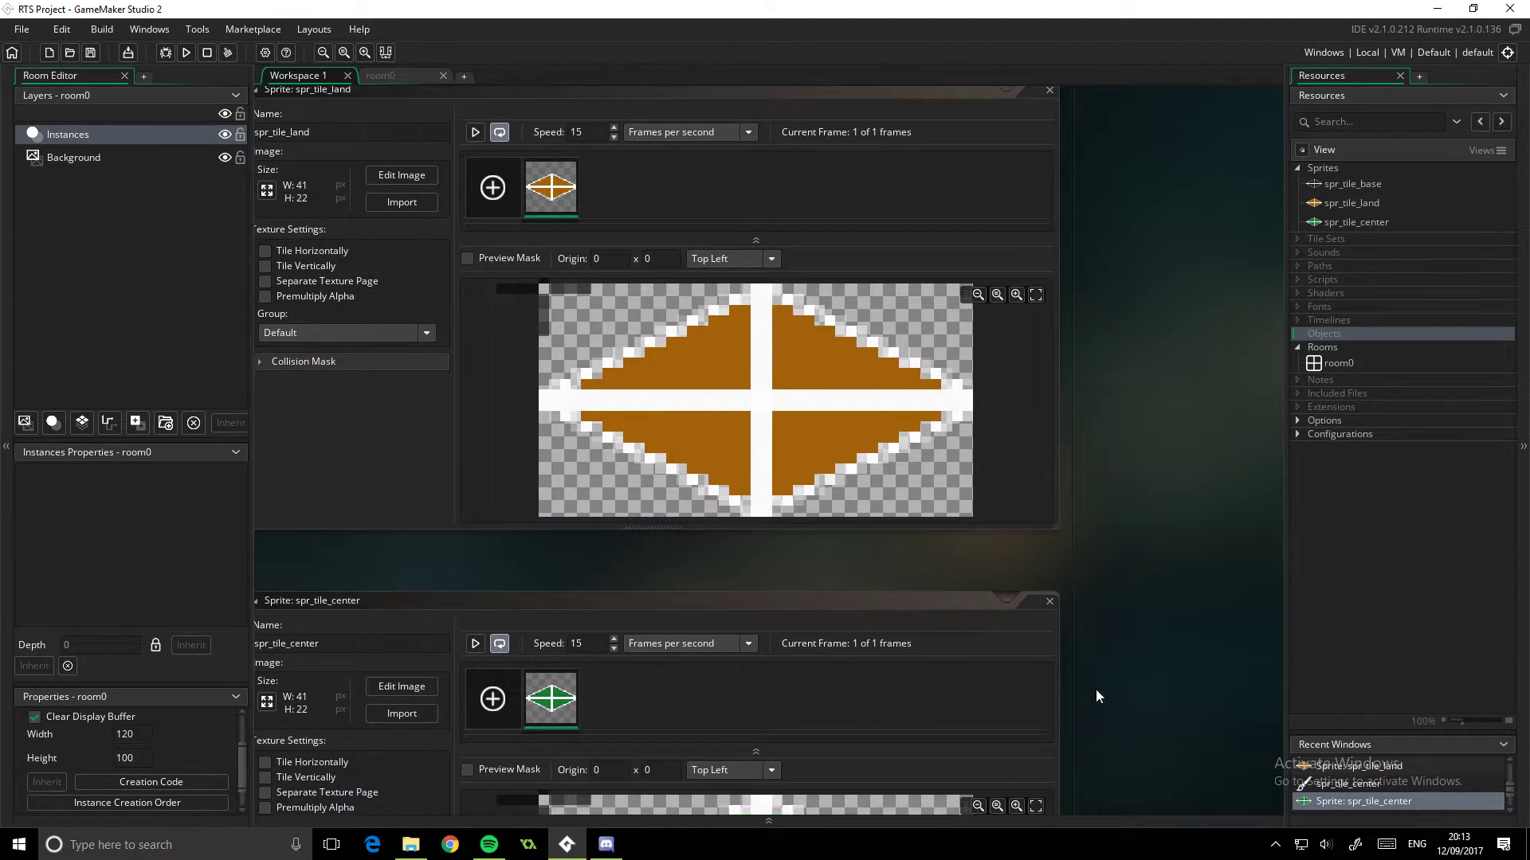
middle_drag(1097, 690, 1148, 387)
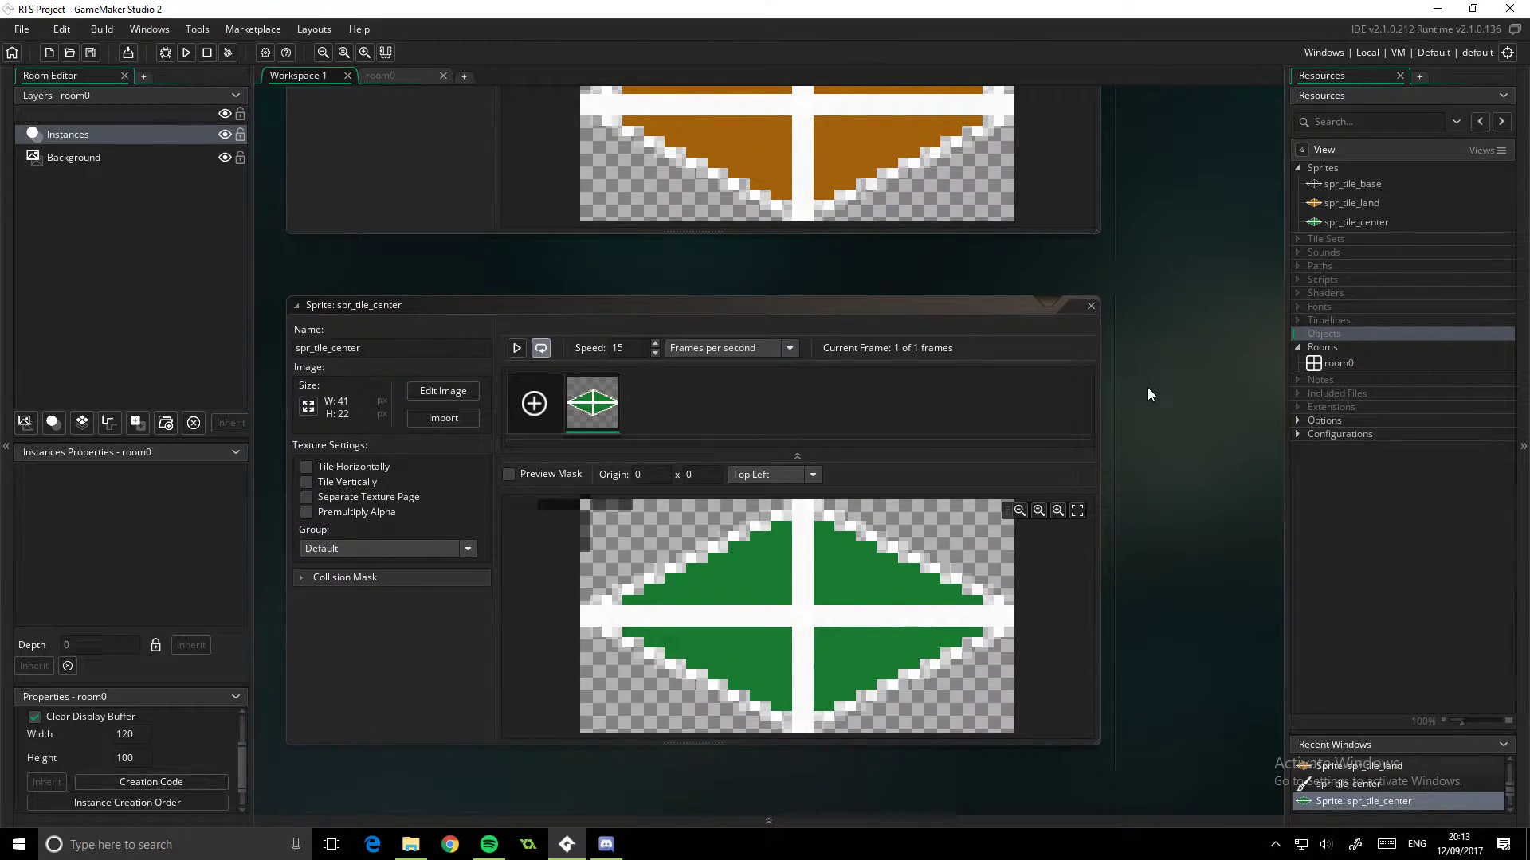
scroll(1148, 388, up, 15)
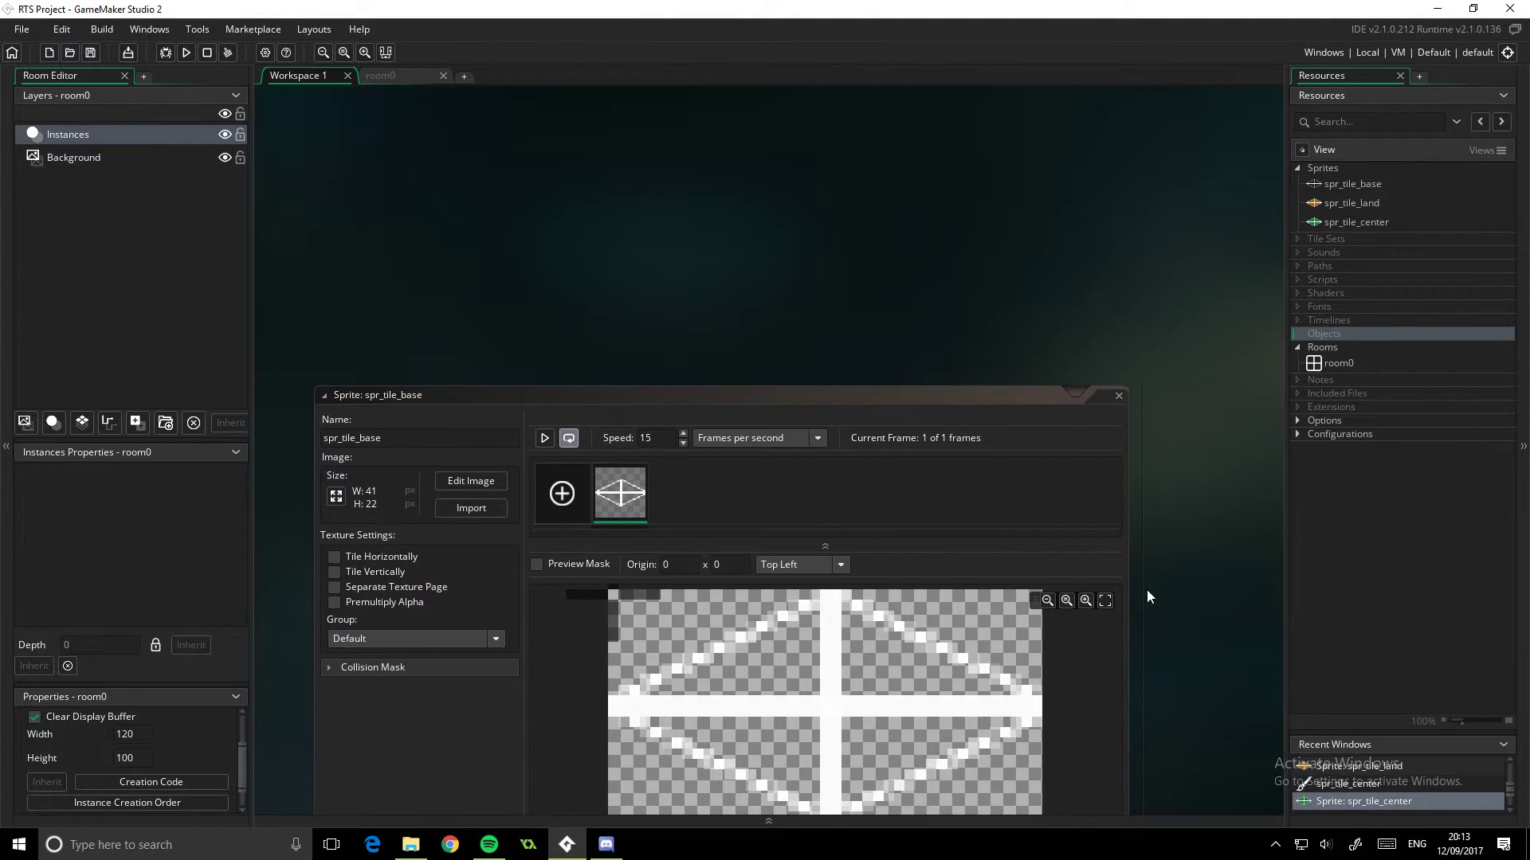
scroll(1146, 590, down, 15)
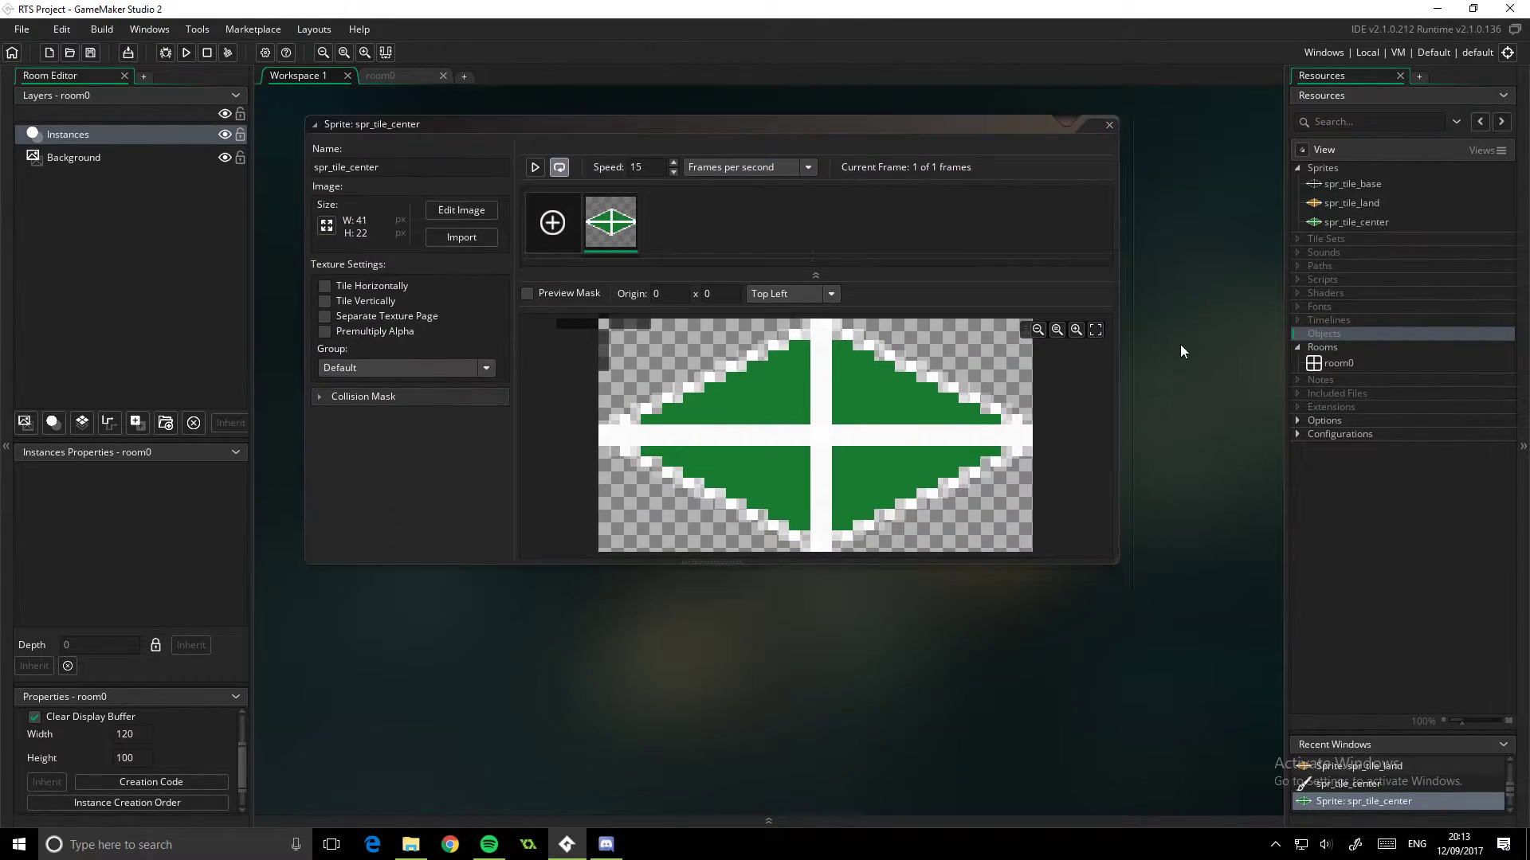
scroll(1181, 351, up, 15)
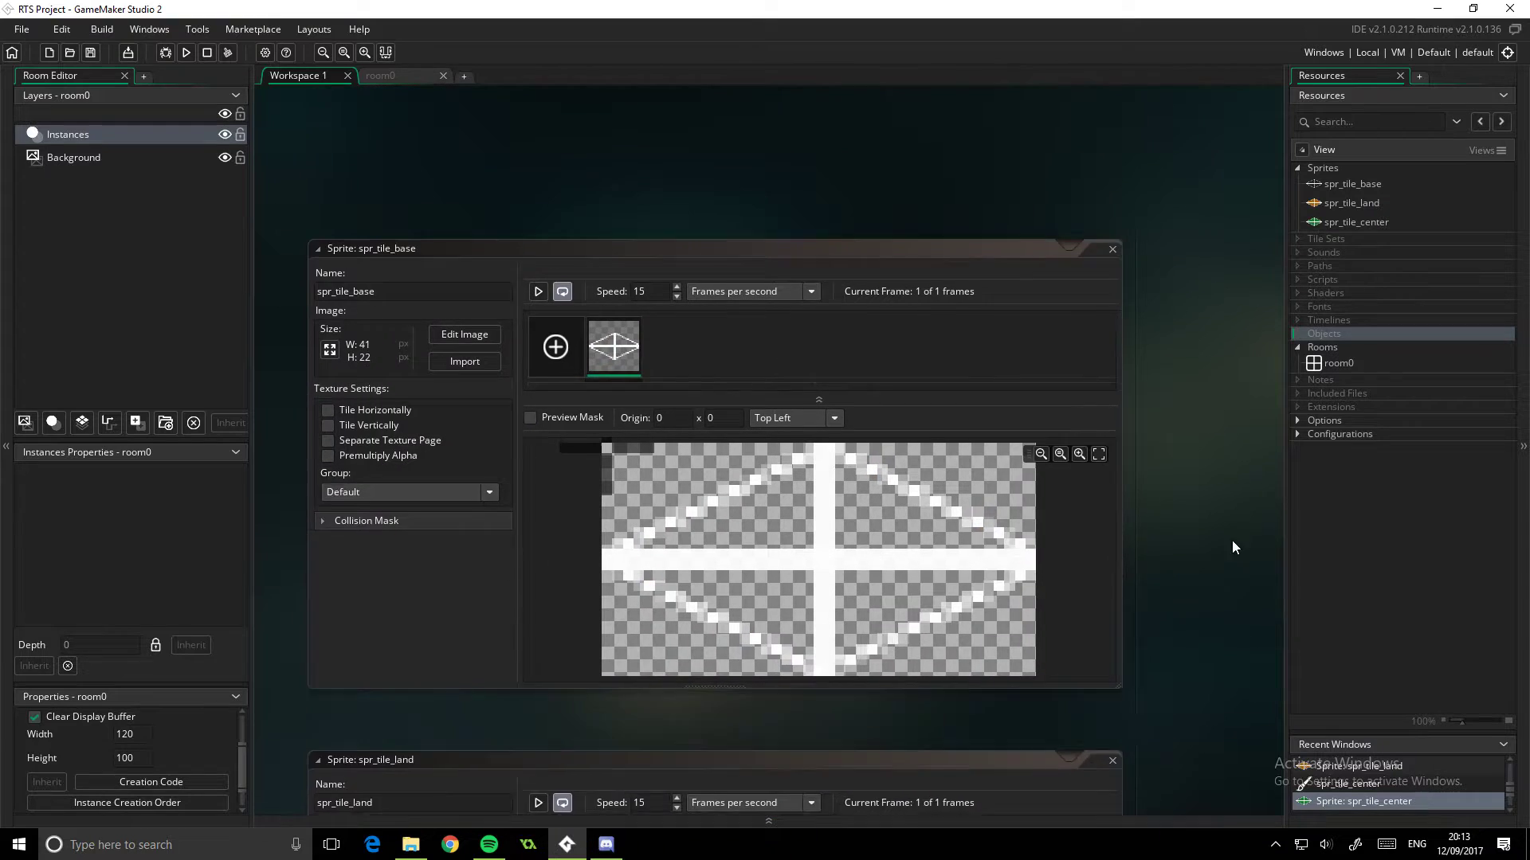
scroll(1218, 369, down, 9)
scroll(1194, 576, up, 9)
scroll(1171, 438, down, 15)
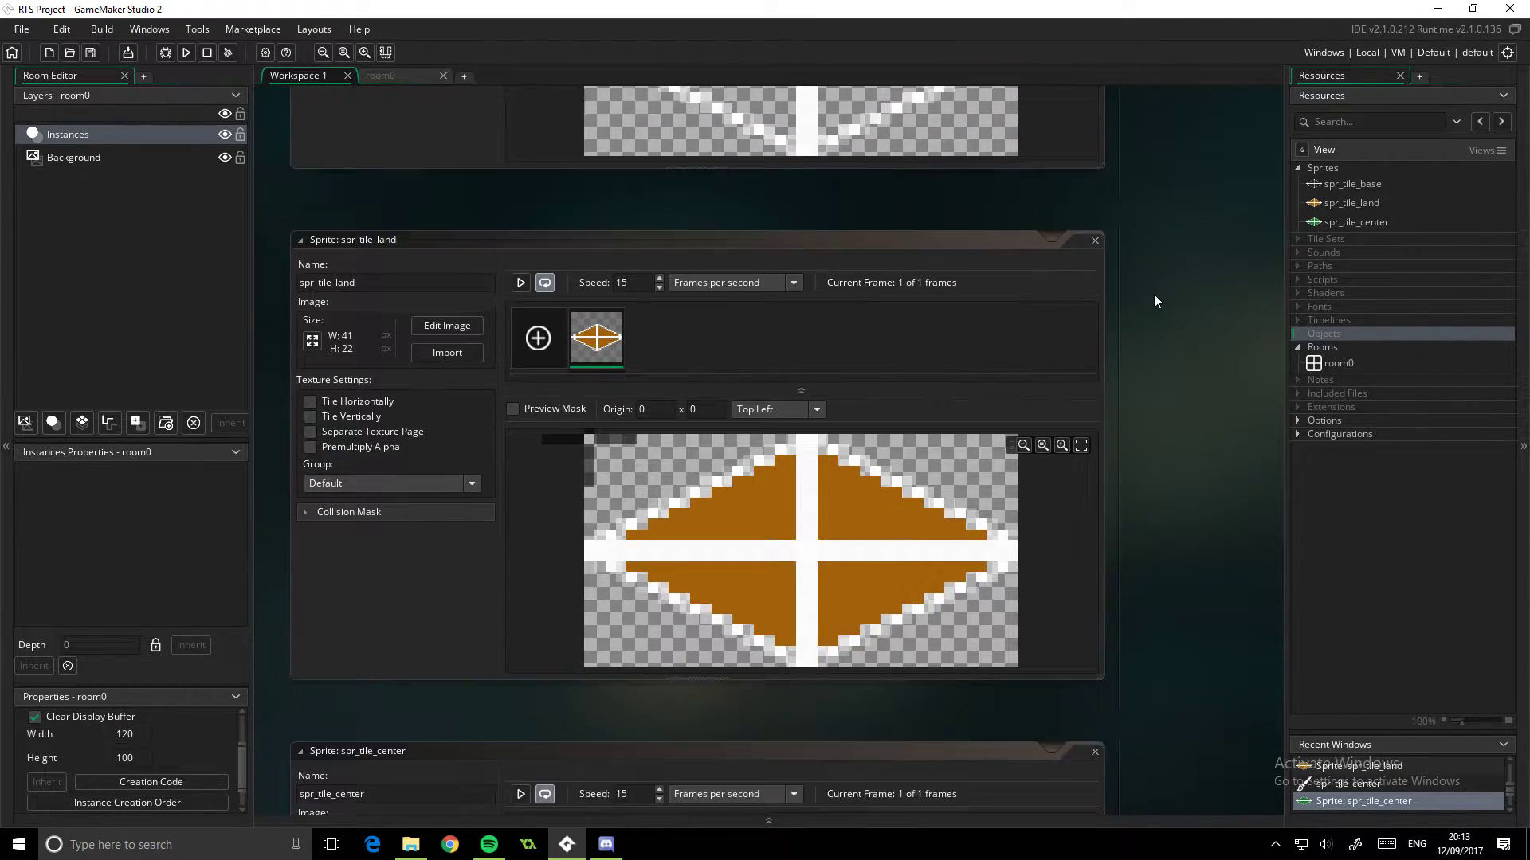
scroll(1150, 350, down, 5)
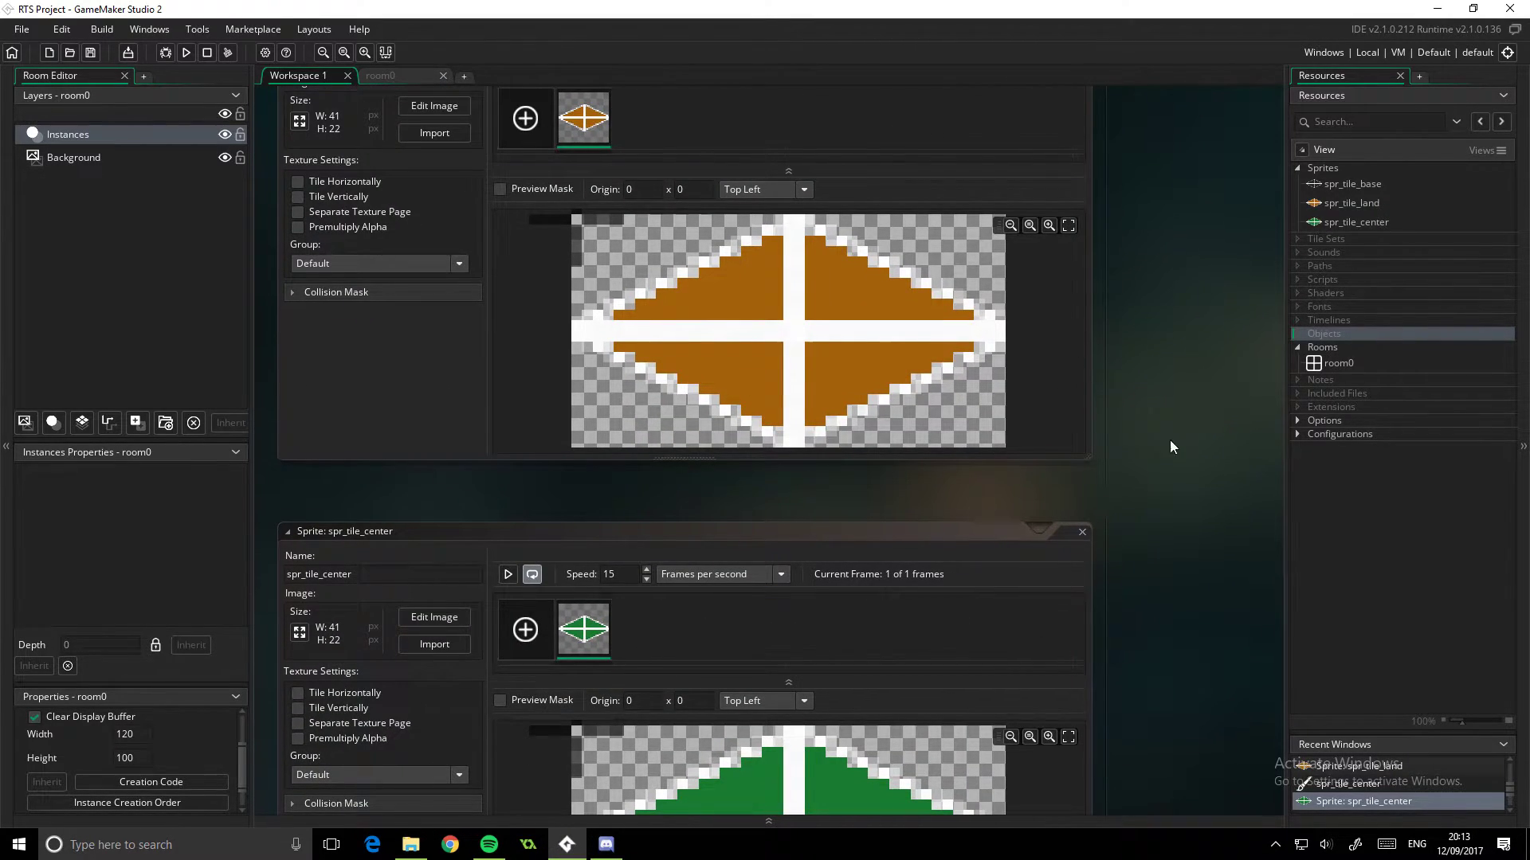
scroll(1163, 319, down, 3)
scroll(1160, 416, up, 15)
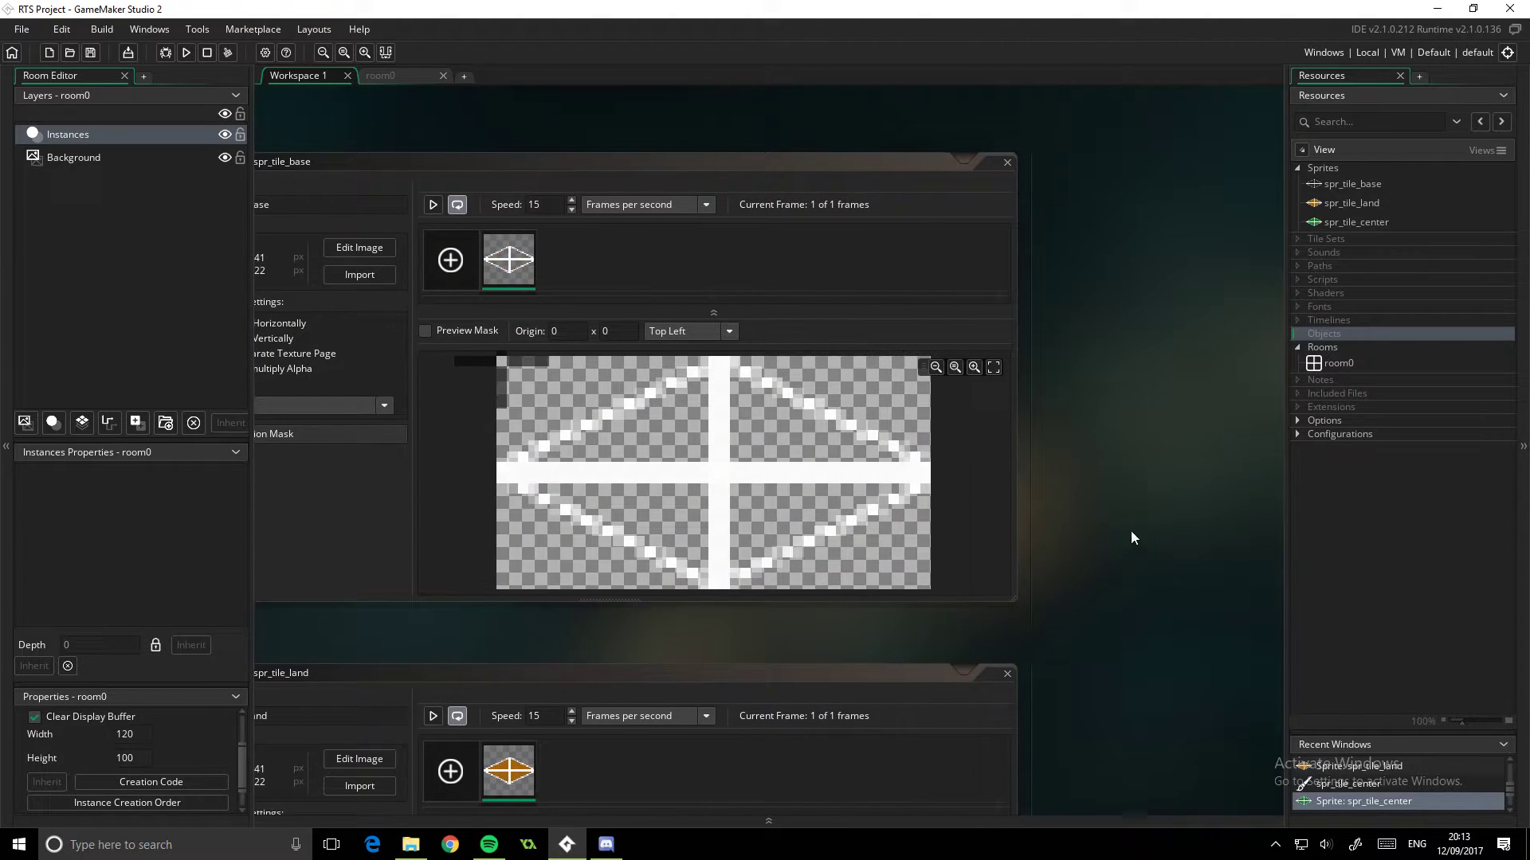
scroll(1180, 548, up, 5)
scroll(1226, 514, down, 7)
scroll(1241, 404, up, 2)
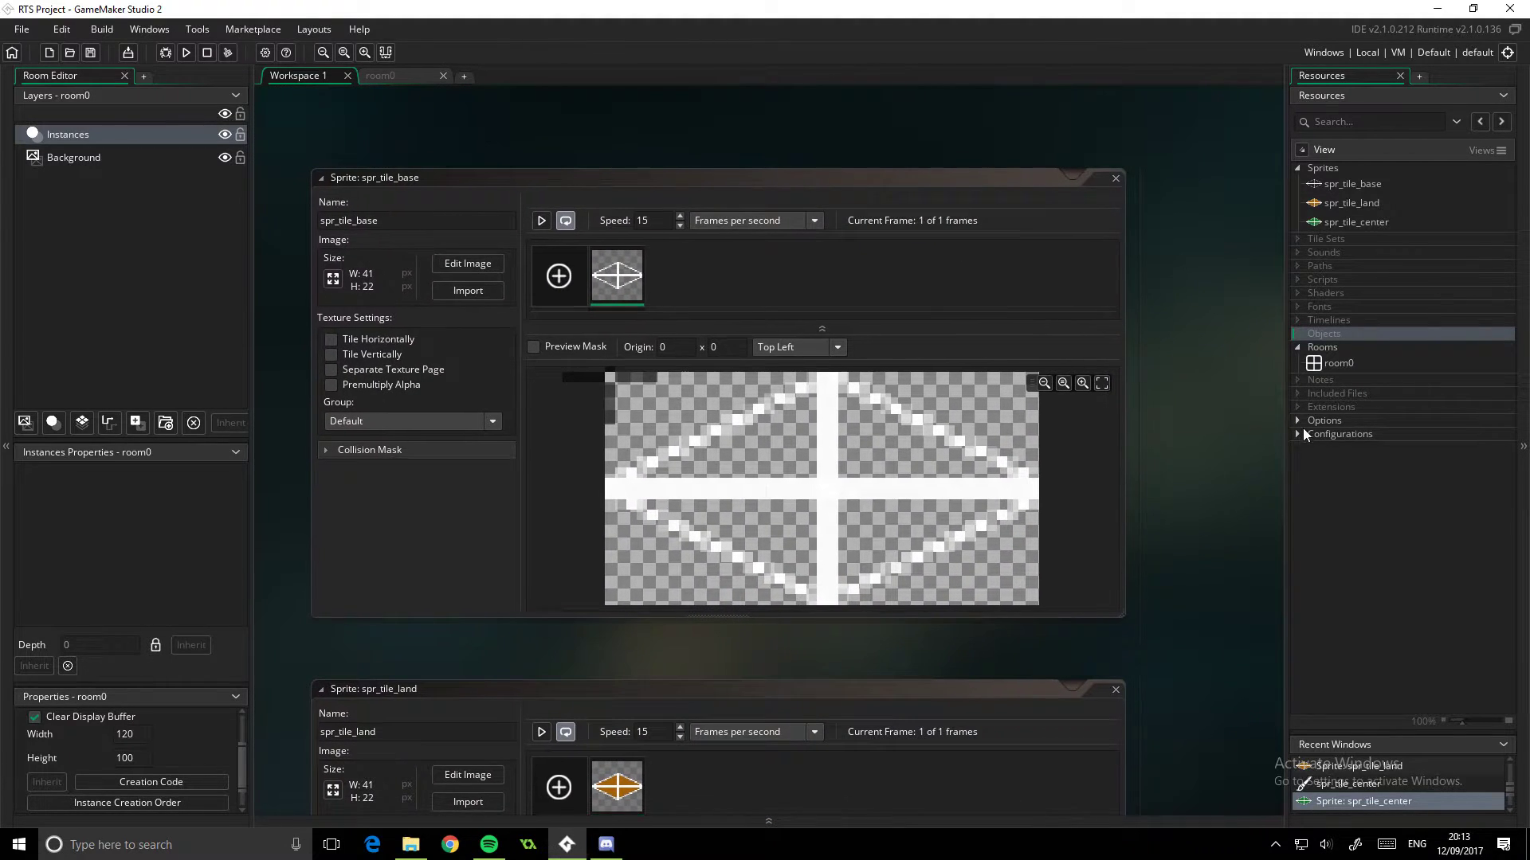
scroll(1255, 257, down, 15)
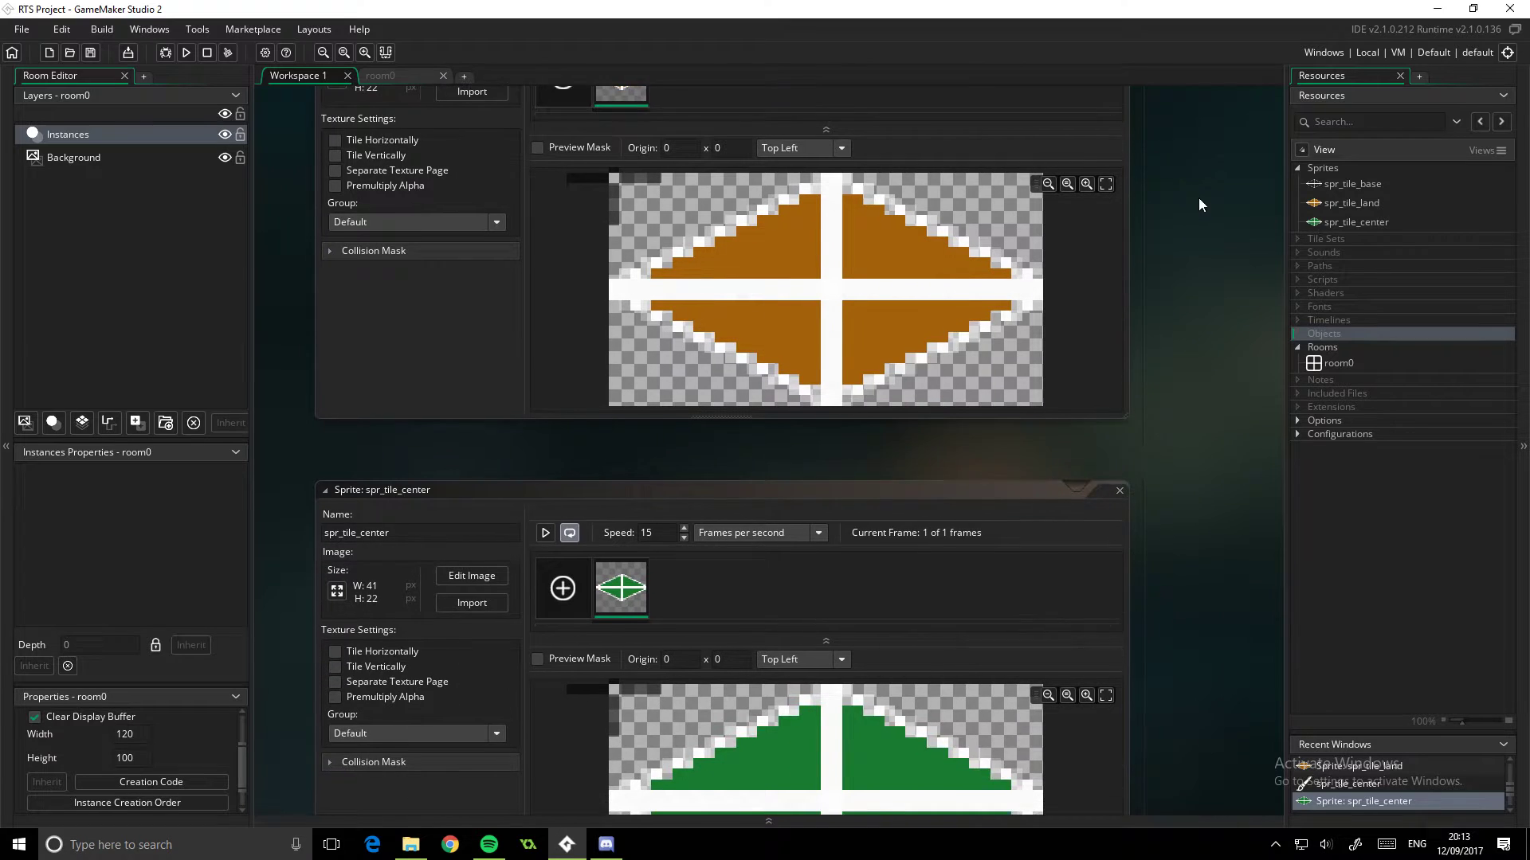
scroll(1163, 548, up, 16)
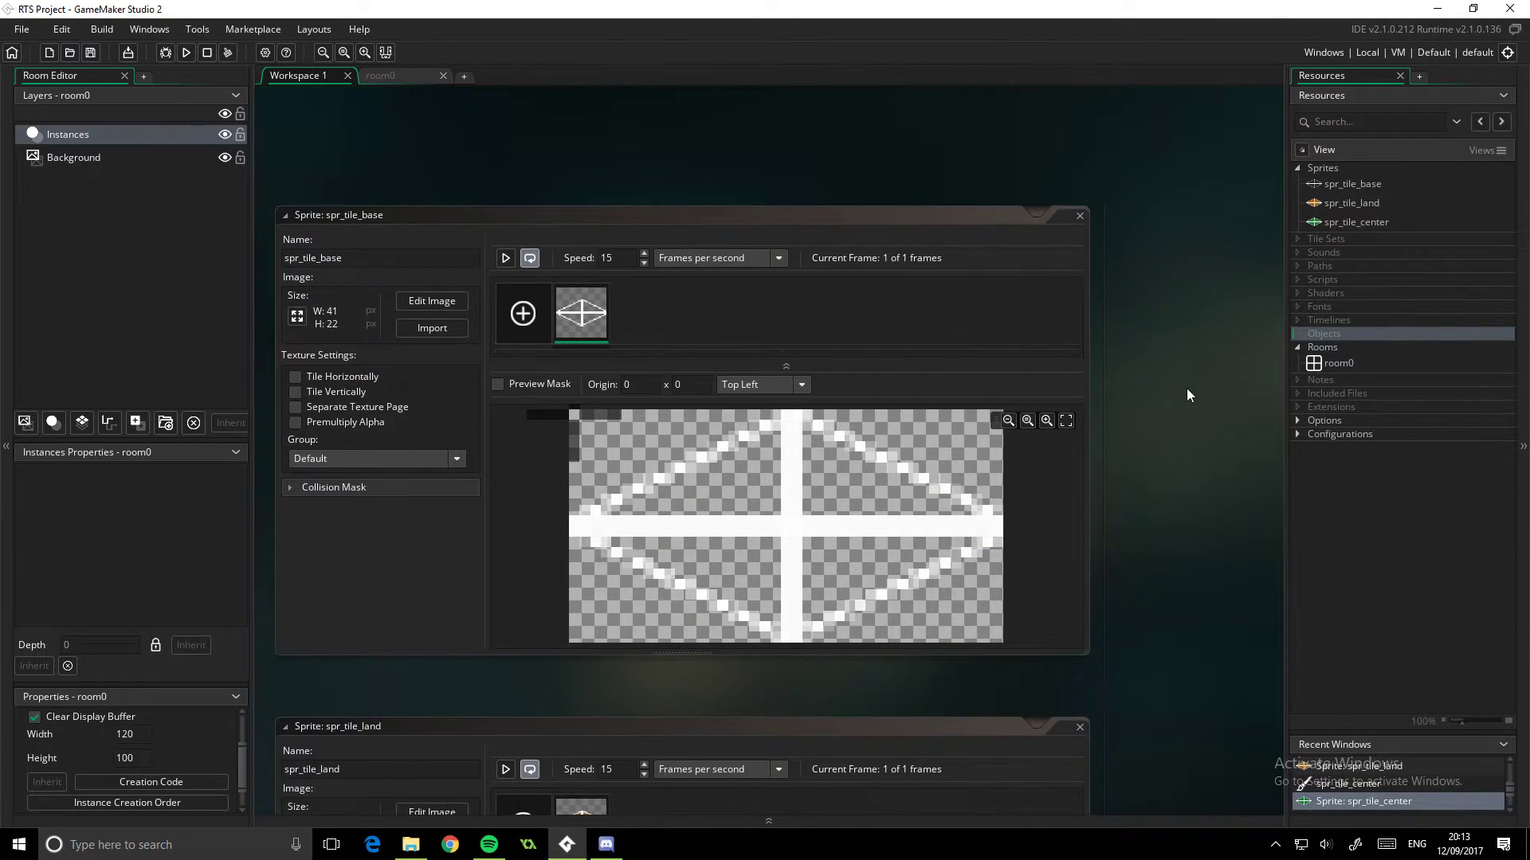
scroll(1187, 395, down, 1)
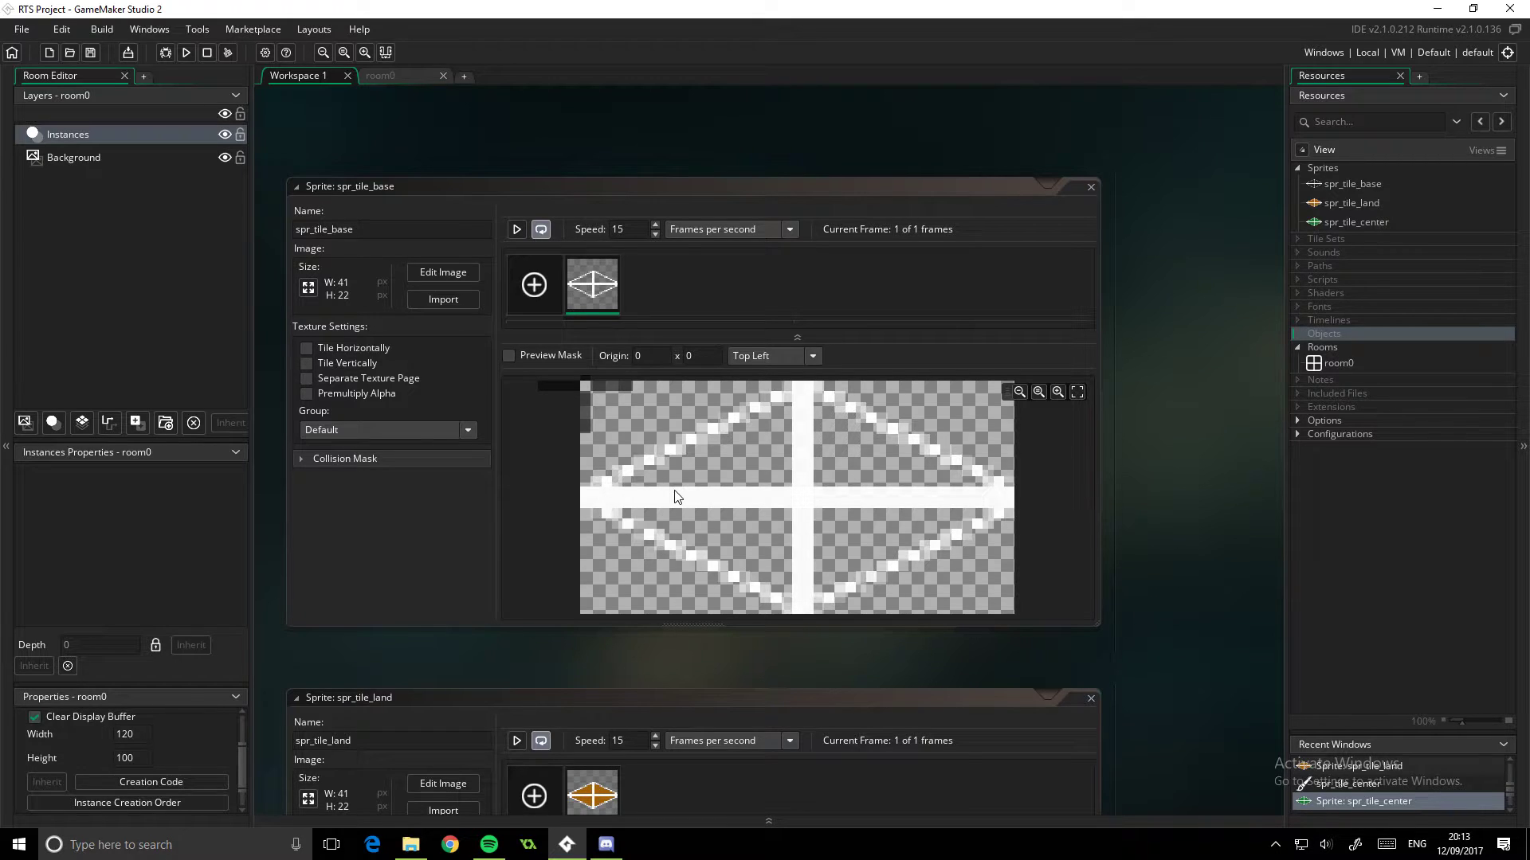
Step: Bring the spr_tile_base editor to the front and scroll it back into full view
click(341, 297)
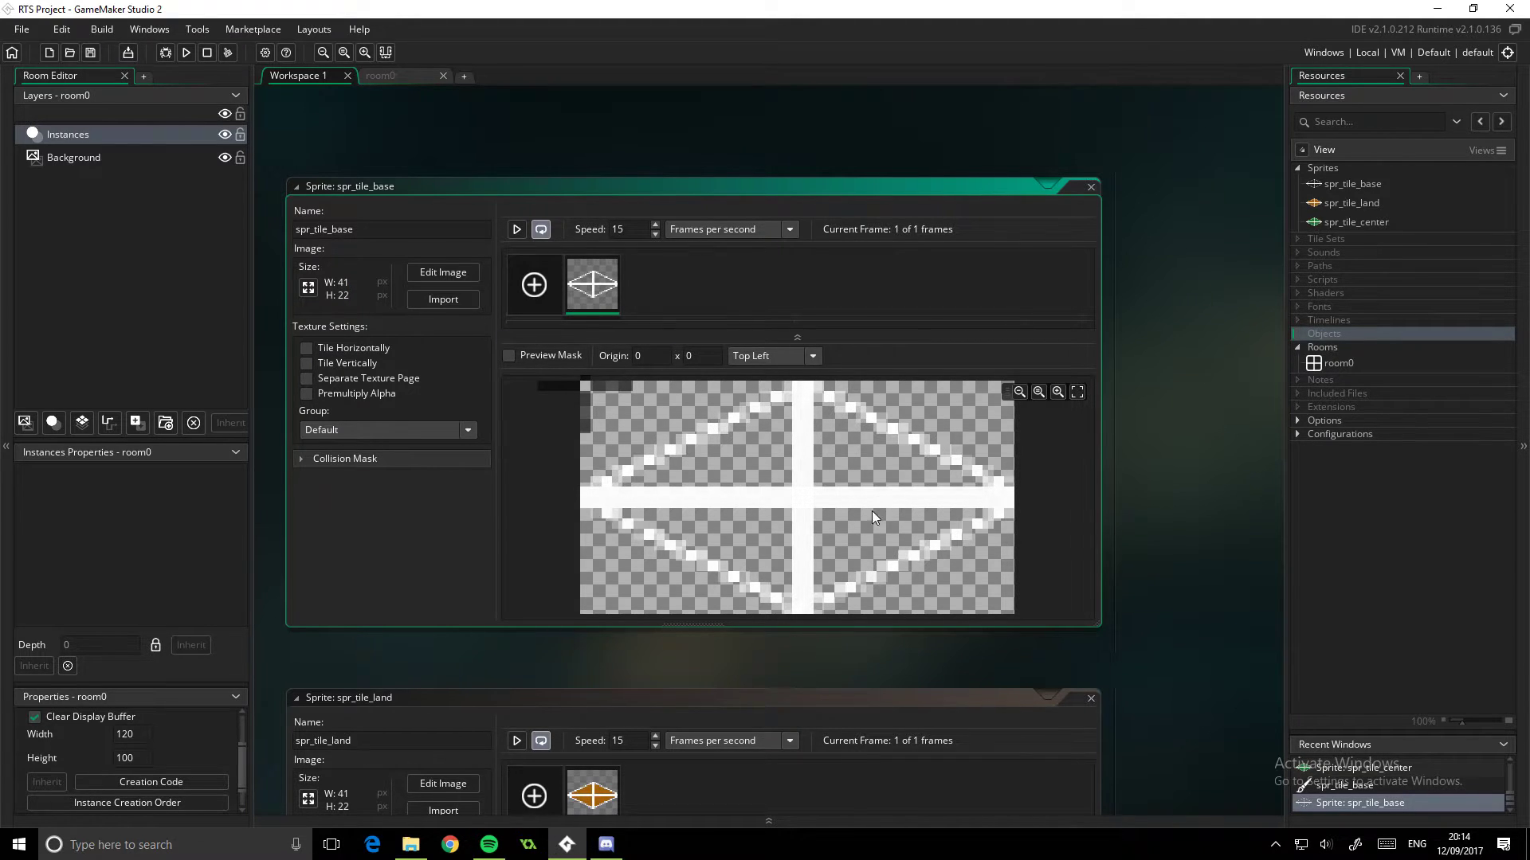
scroll(1189, 638, down, 3)
scroll(1211, 635, down, 8)
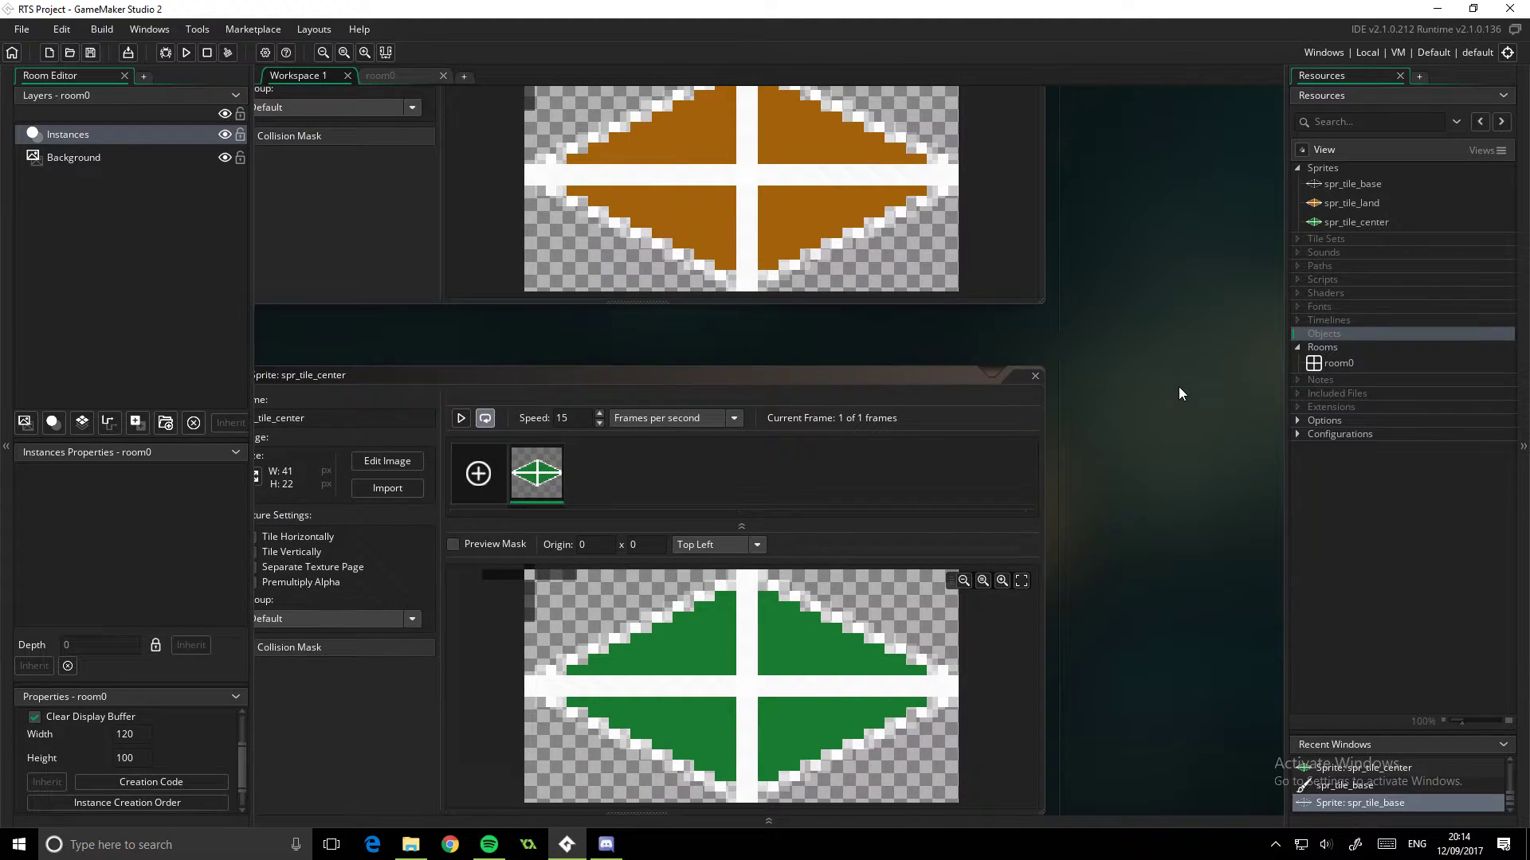
scroll(1137, 358, up, 10)
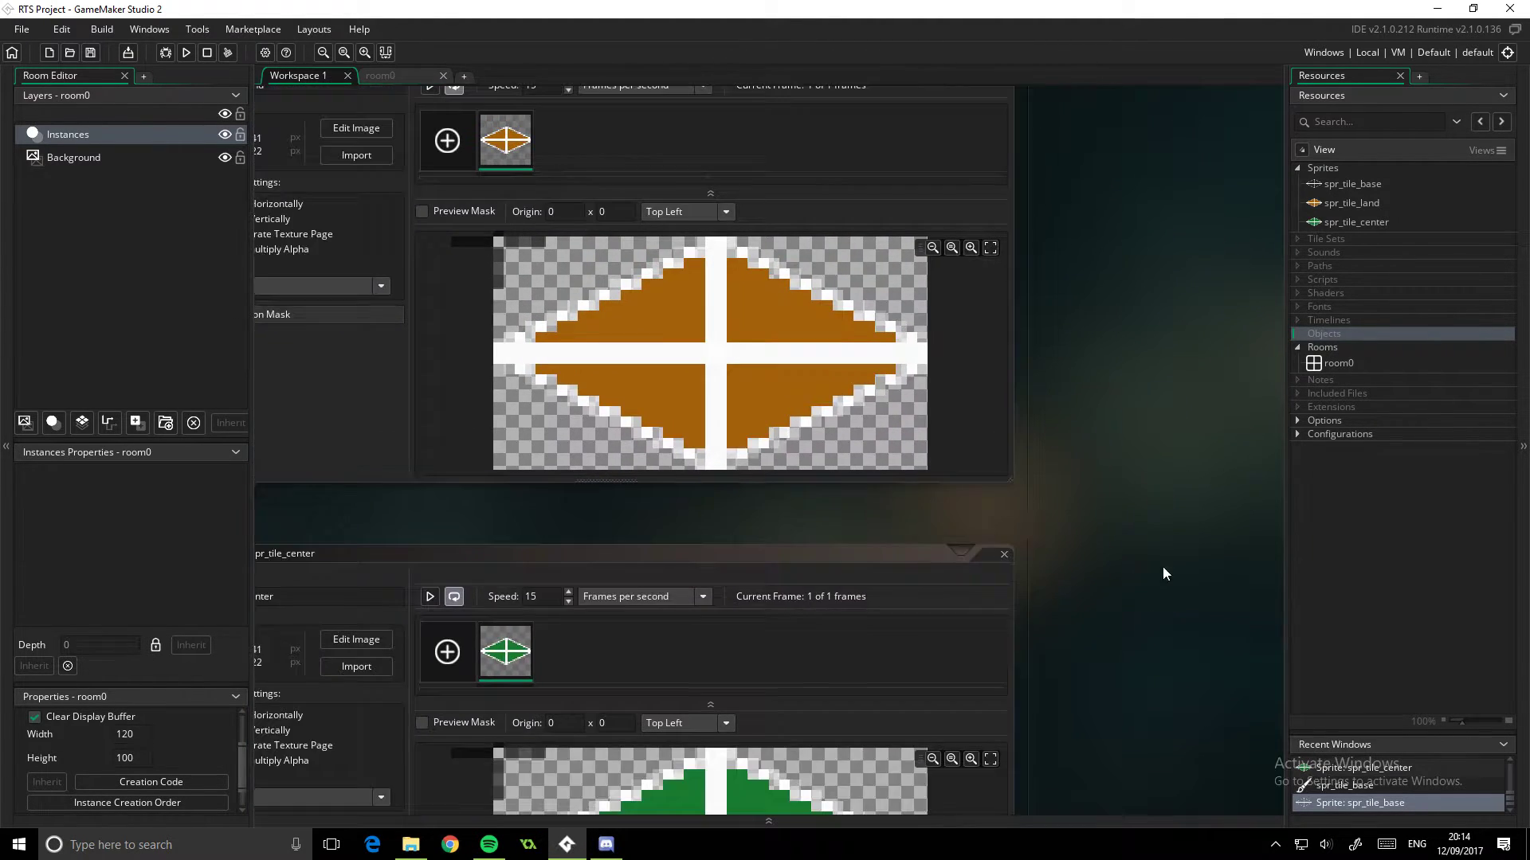
scroll(1116, 518, down, 3)
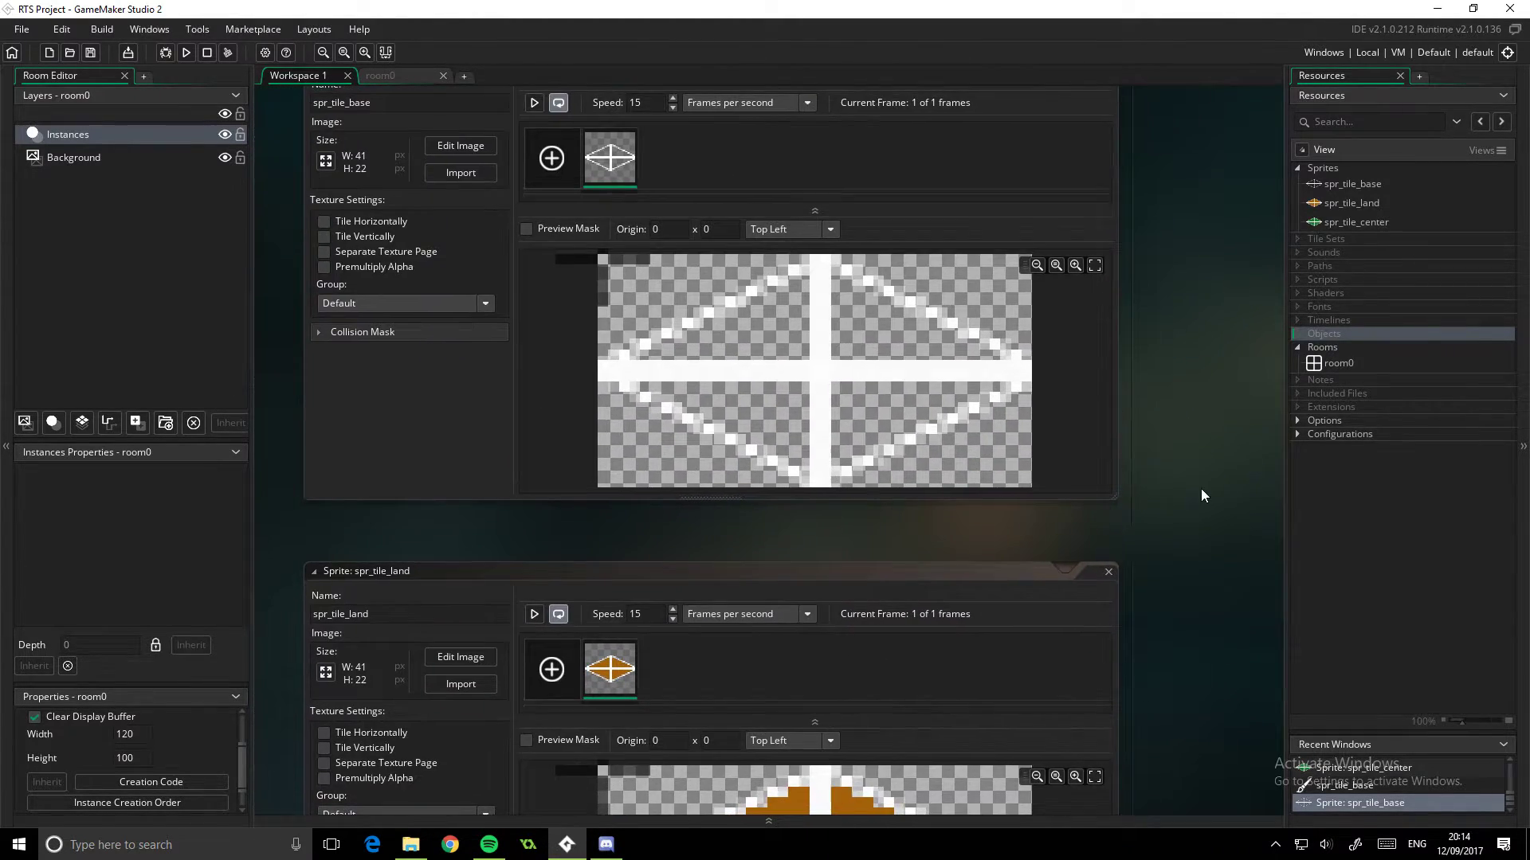
middle_drag(1201, 495, 1192, 608)
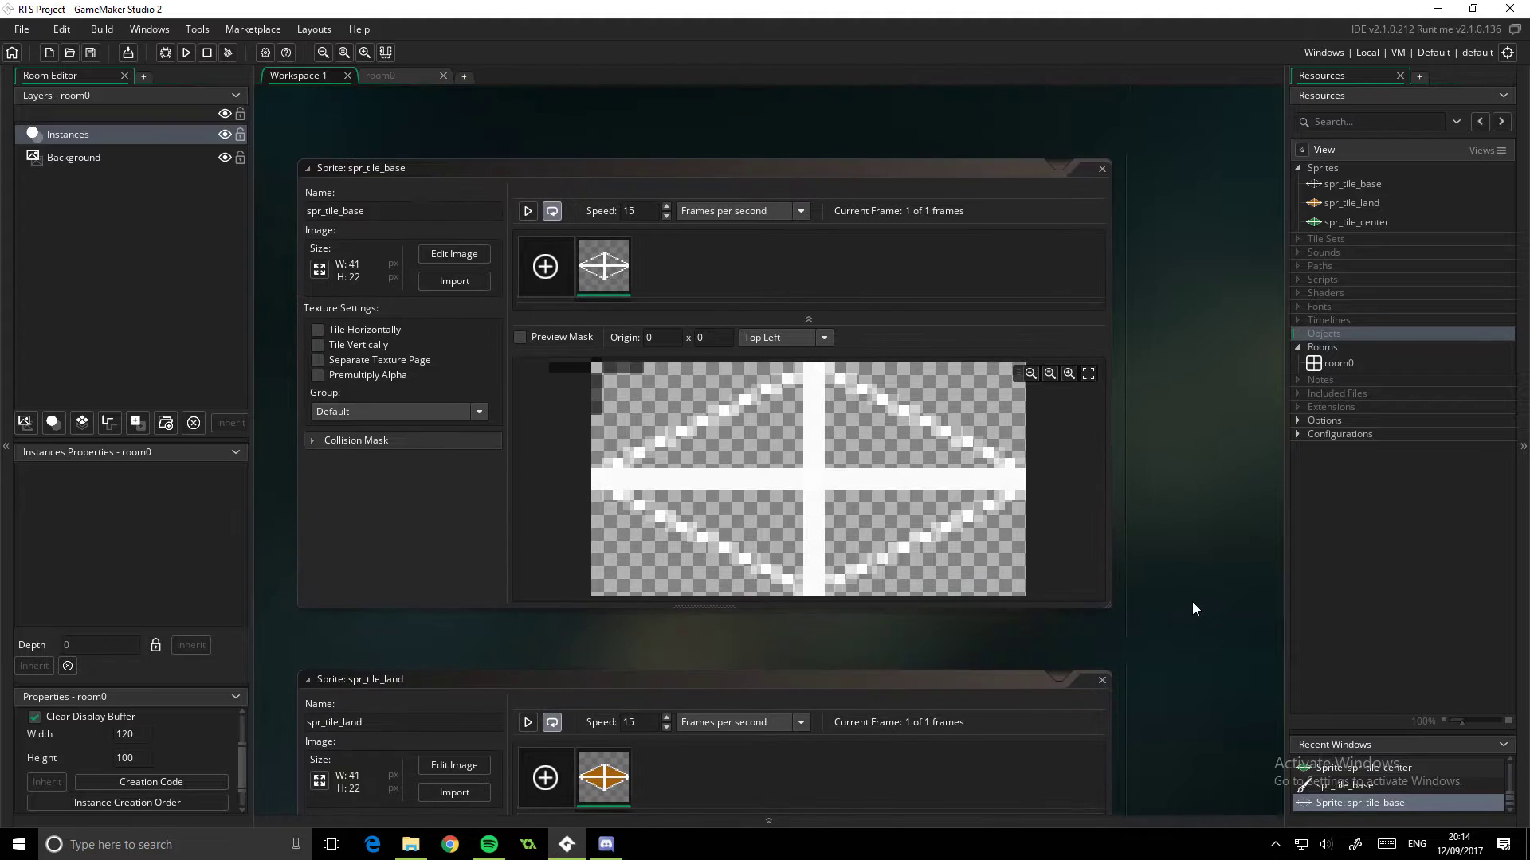
Step: Try moving spr_tile_base's origin to the centre, then return it to Top Left (0, 0)
click(677, 336)
scroll(1085, 504, down, 10)
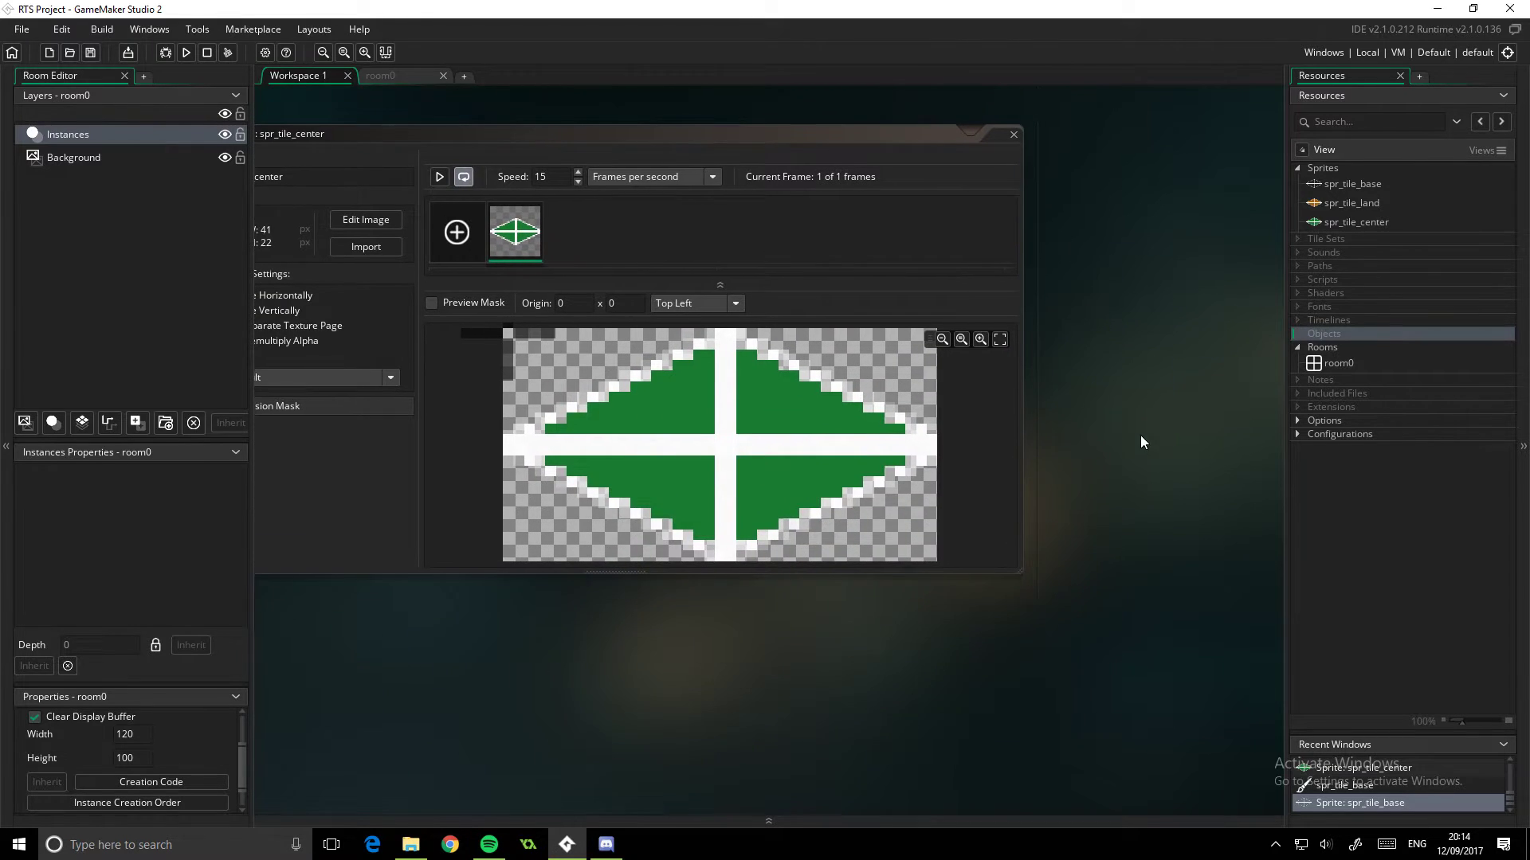
scroll(1140, 435, up, 10)
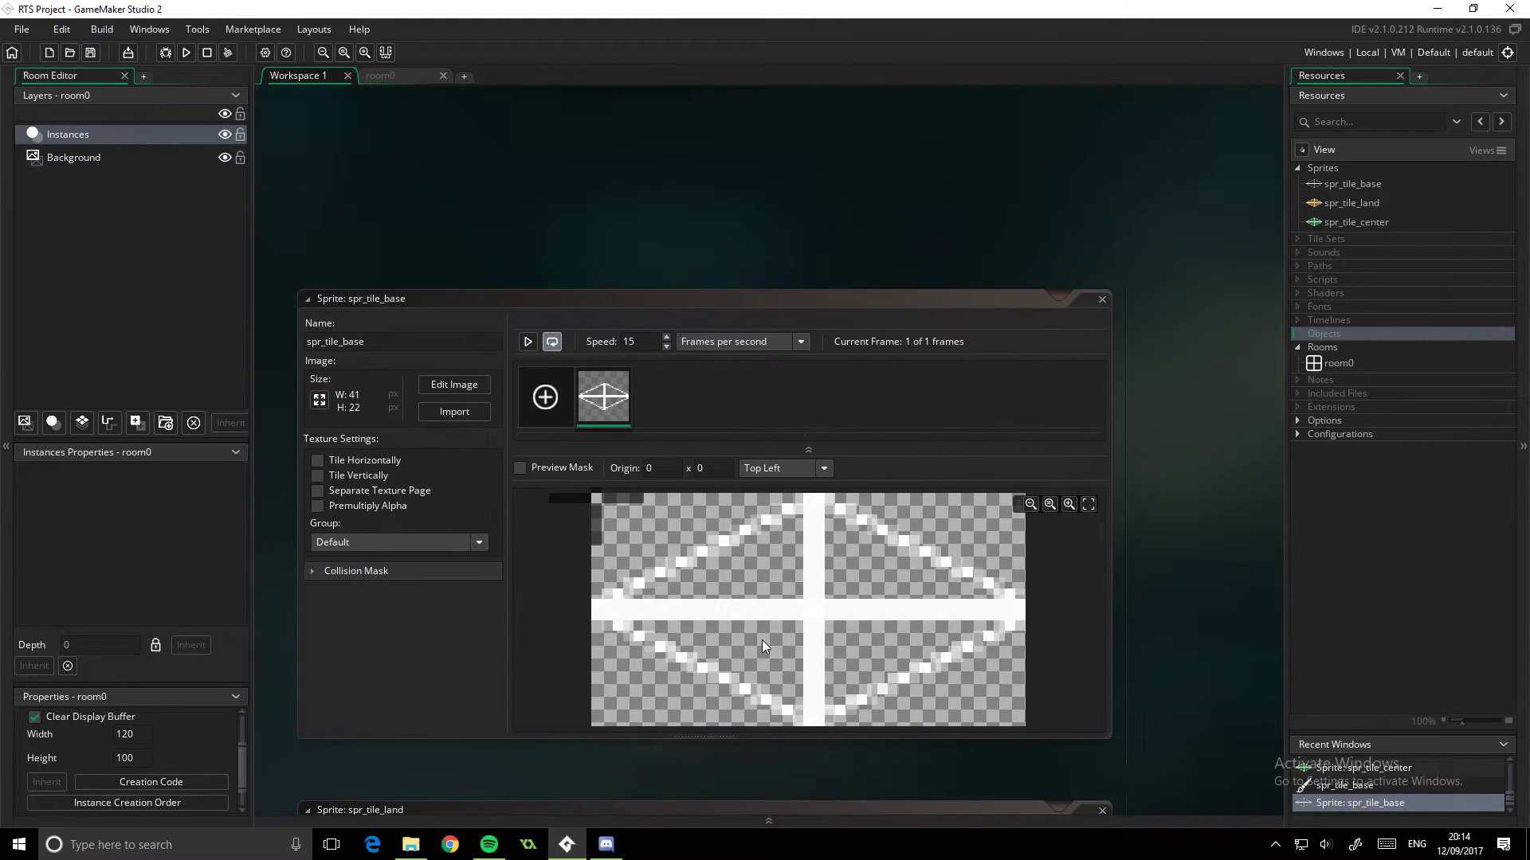
click(826, 624)
drag(825, 626, 581, 504)
click(1173, 500)
middle_drag(1173, 501, 1009, 472)
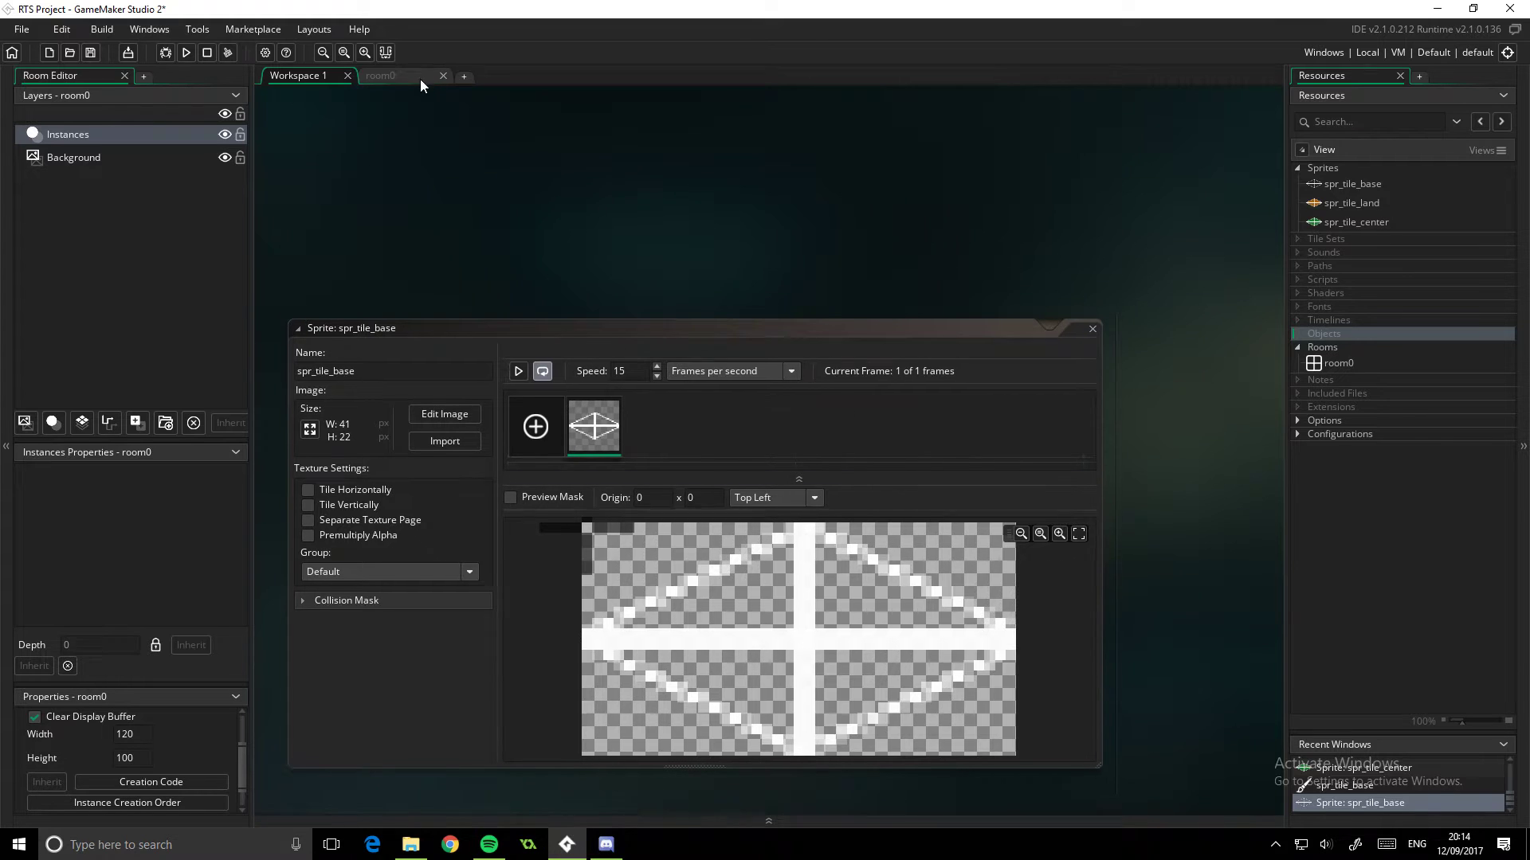
Step: Pan across the sprite editors and bring up the room0 editor
scroll(604, 59, down, 3)
click(356, 263)
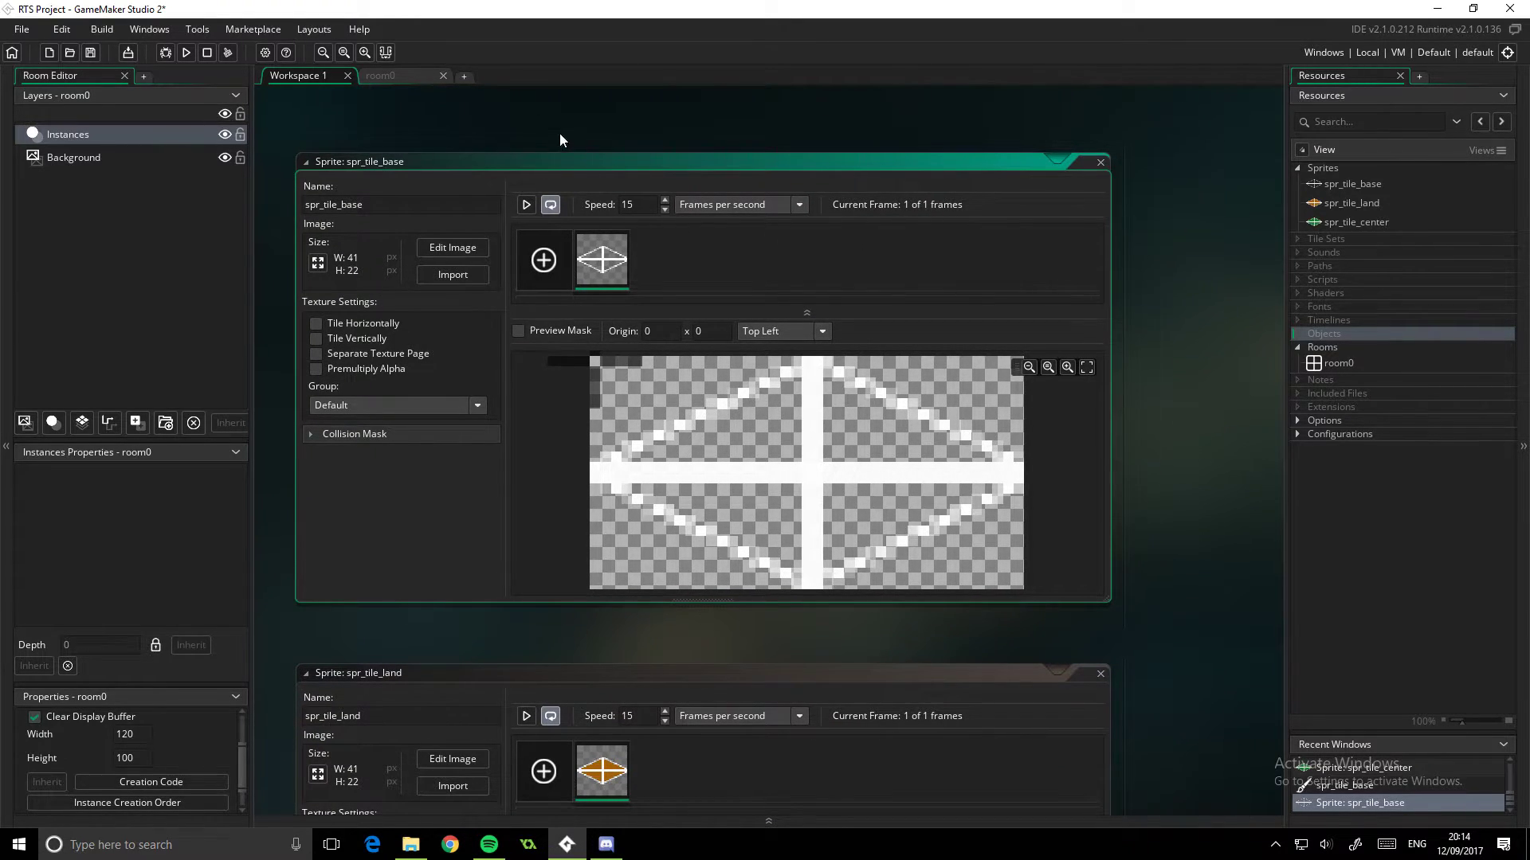
middle_drag(559, 140, 1178, 549)
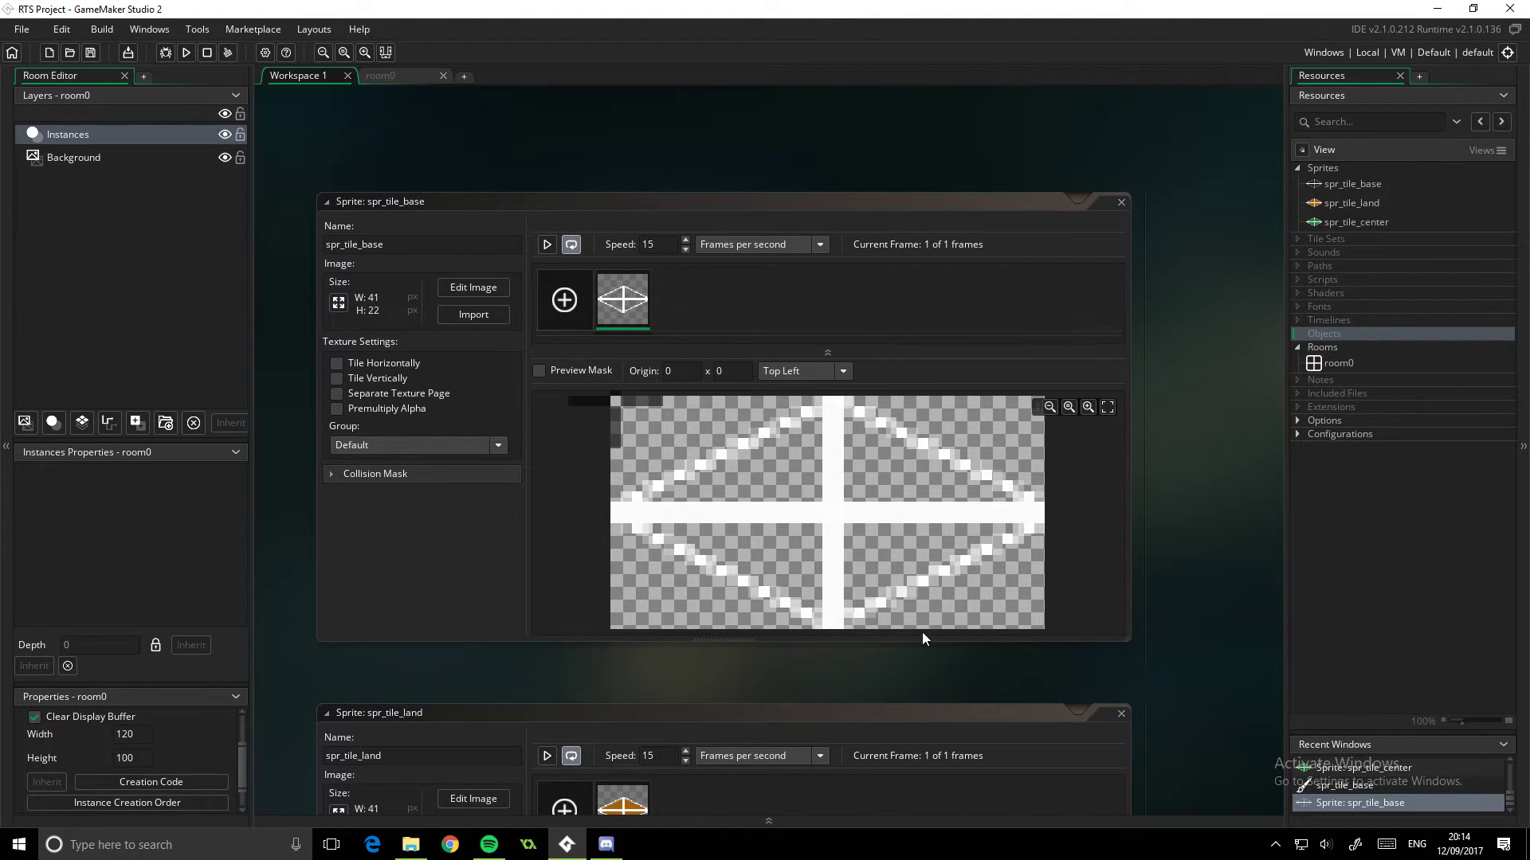
middle_drag(1240, 355, 1291, 389)
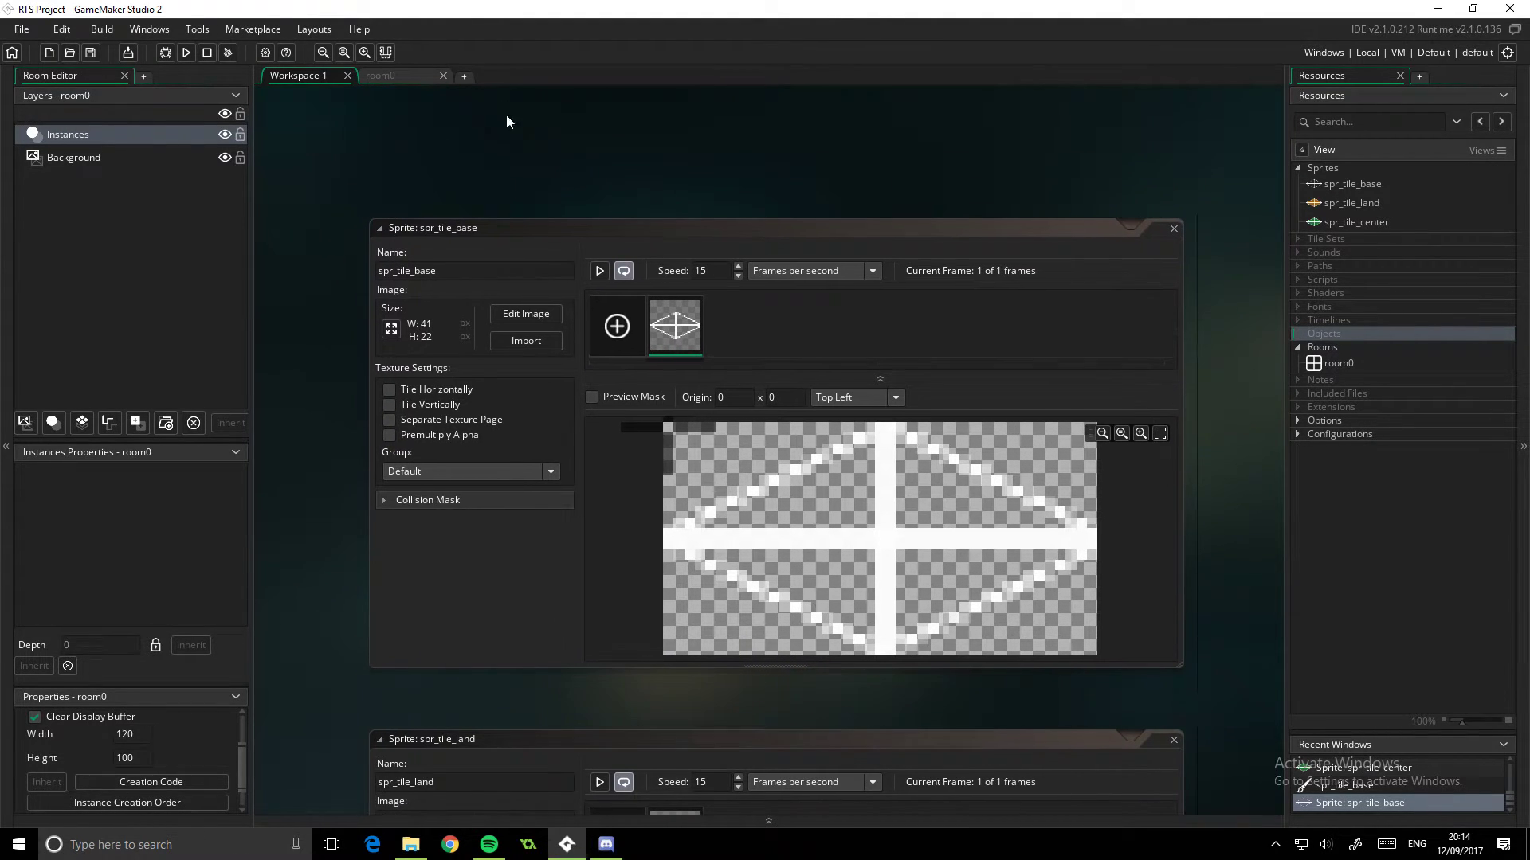
middle_drag(507, 121, 471, 136)
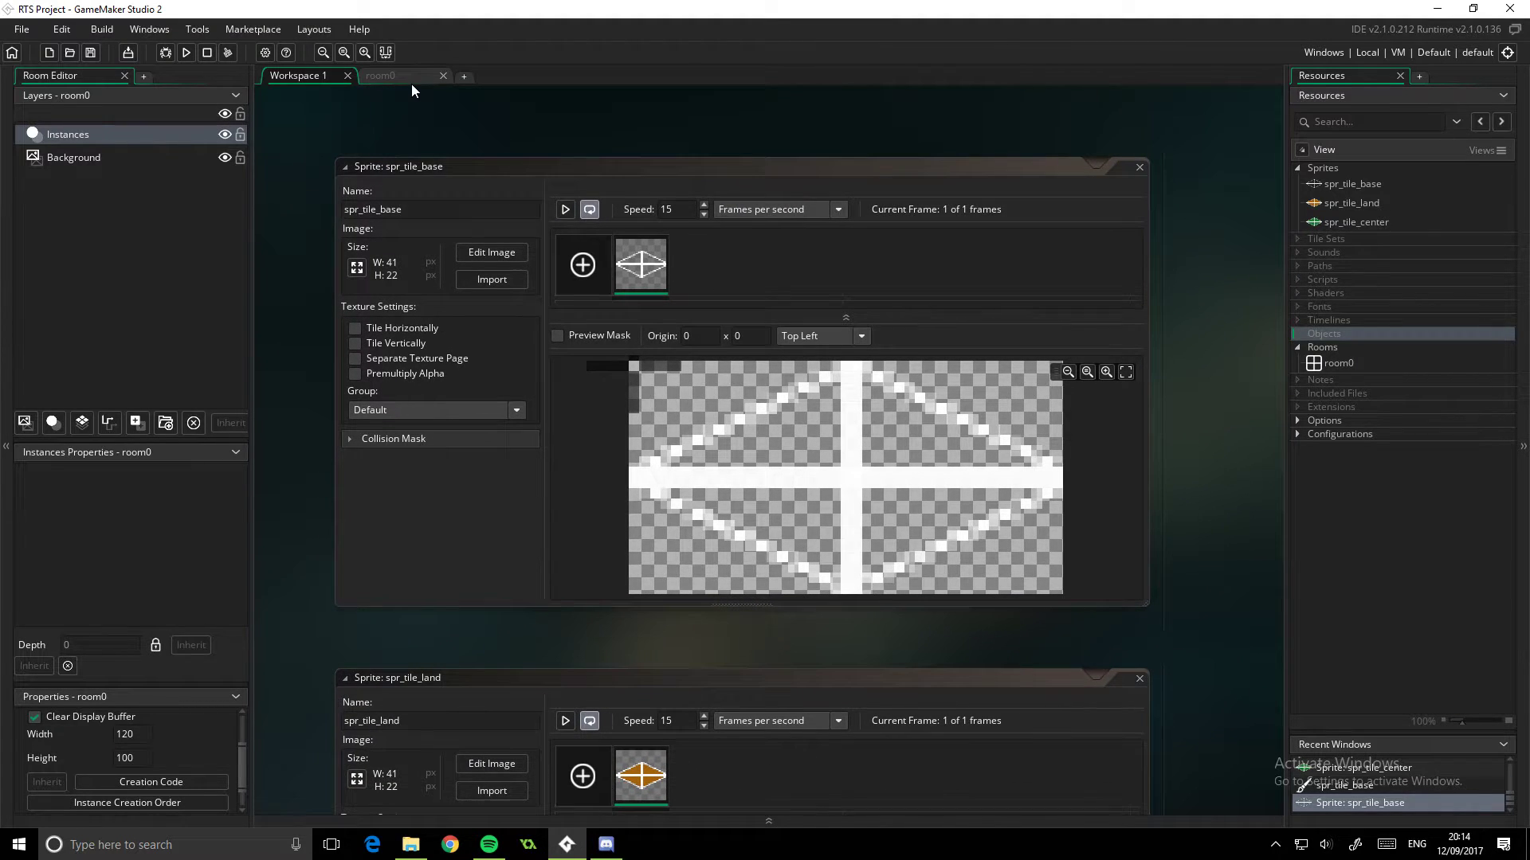
click(384, 79)
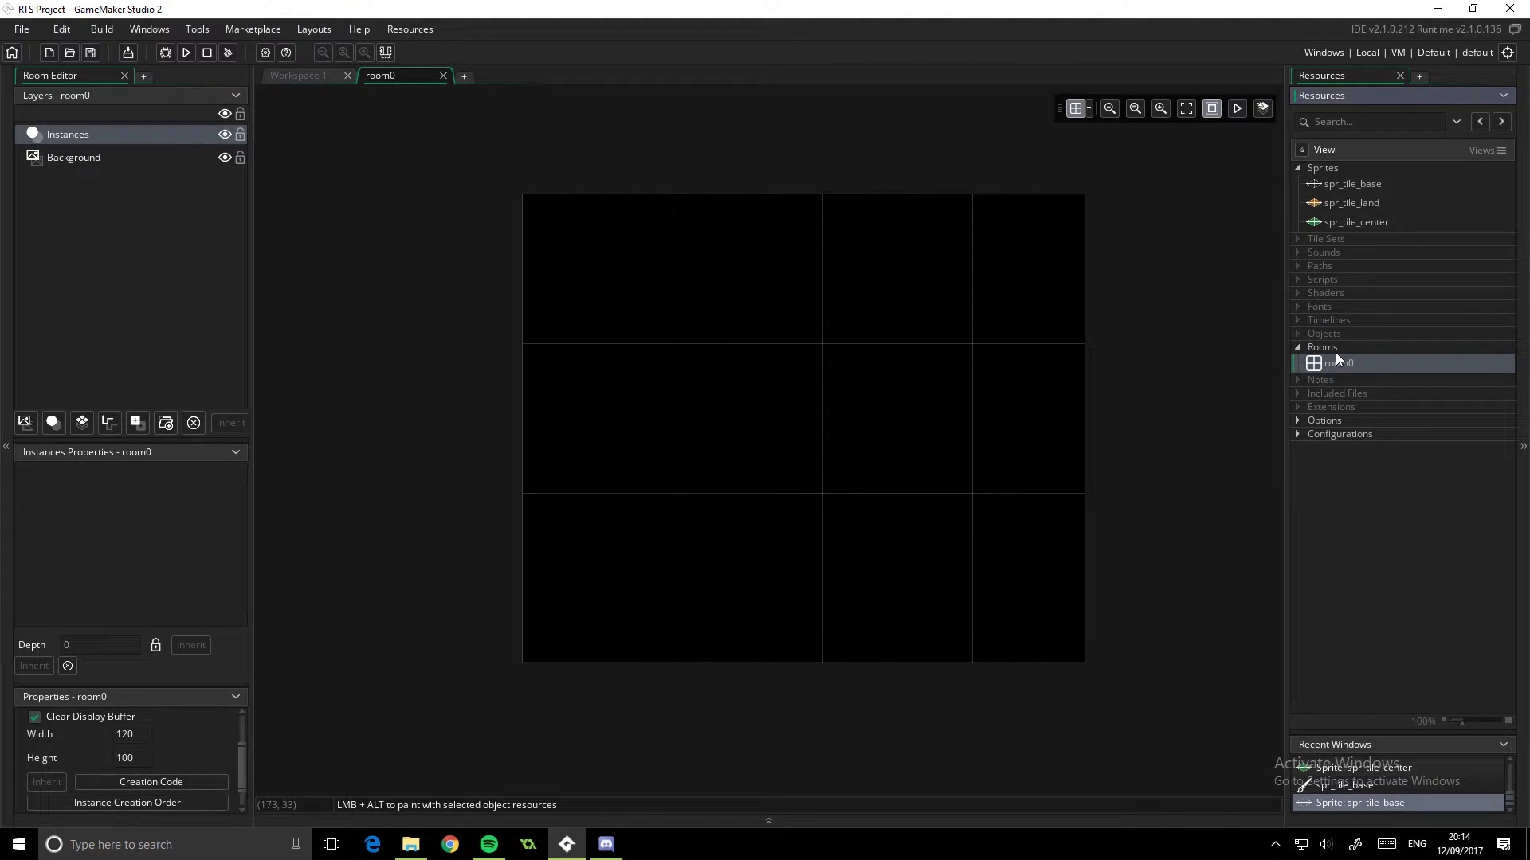
click(192, 241)
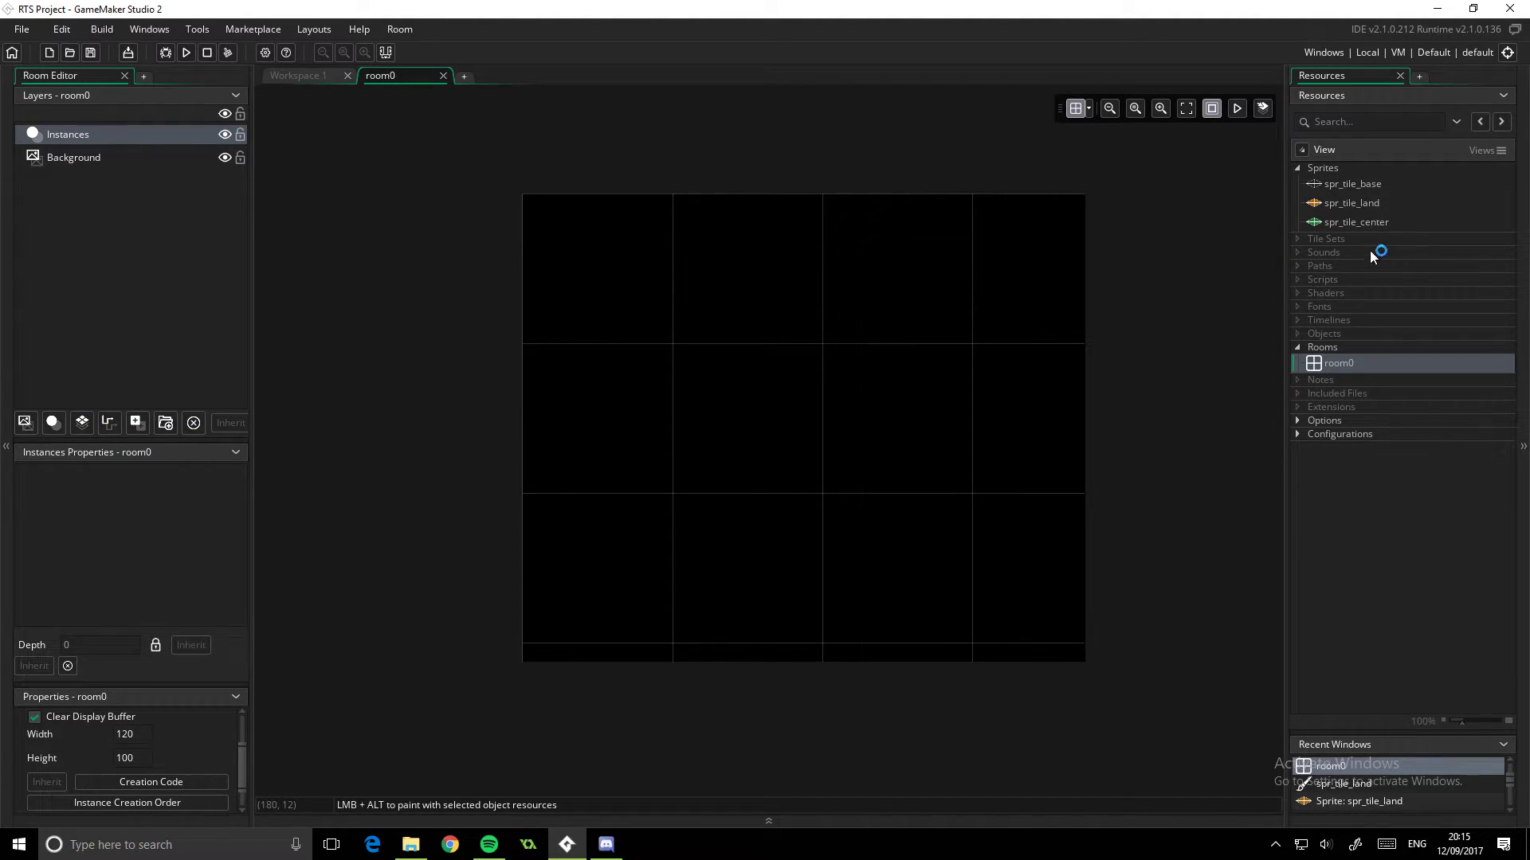
click(116, 158)
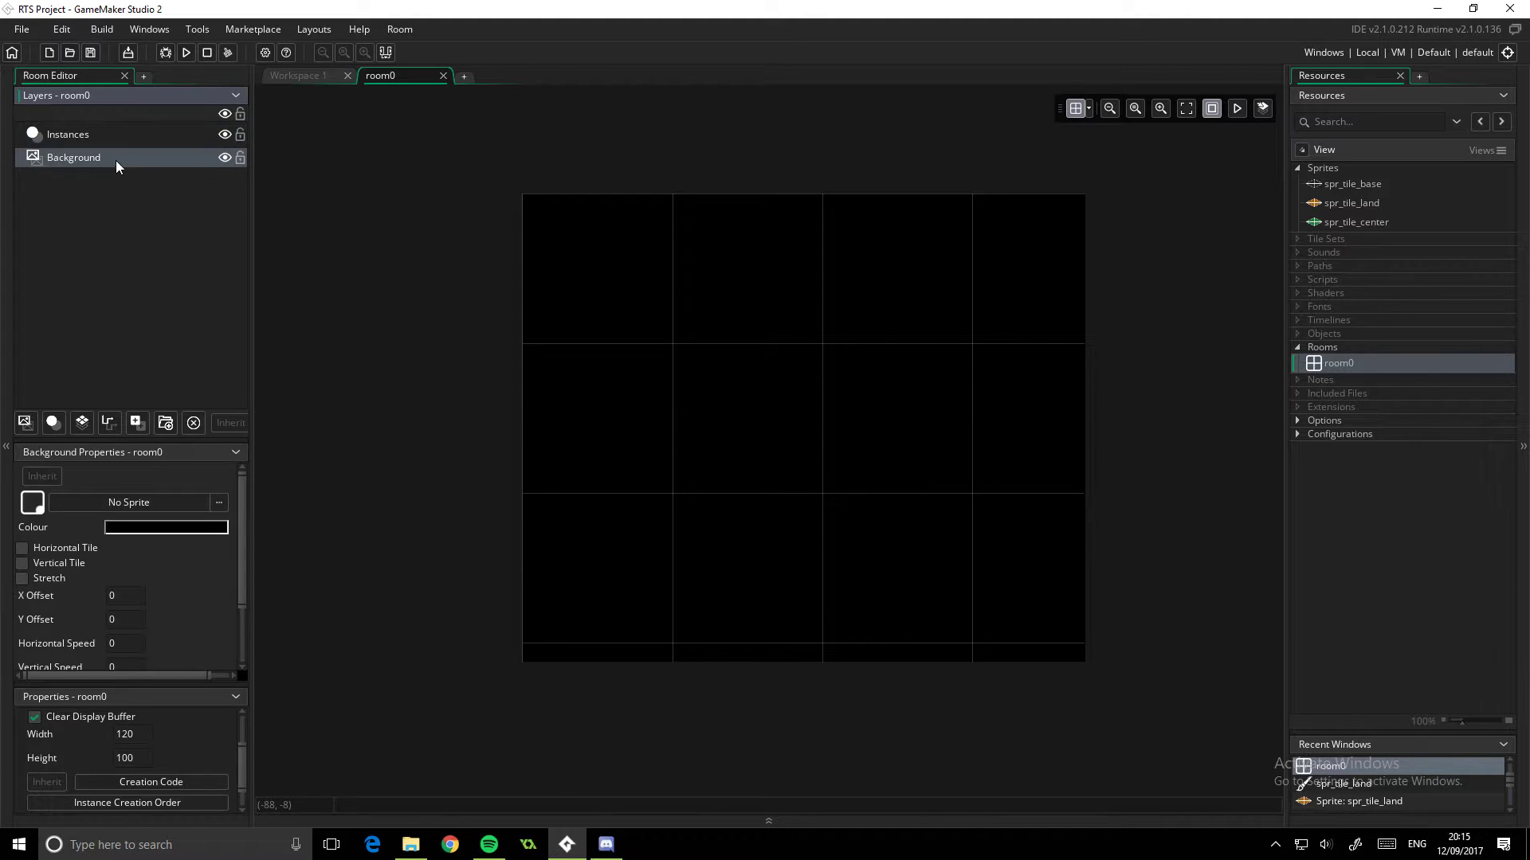
click(118, 140)
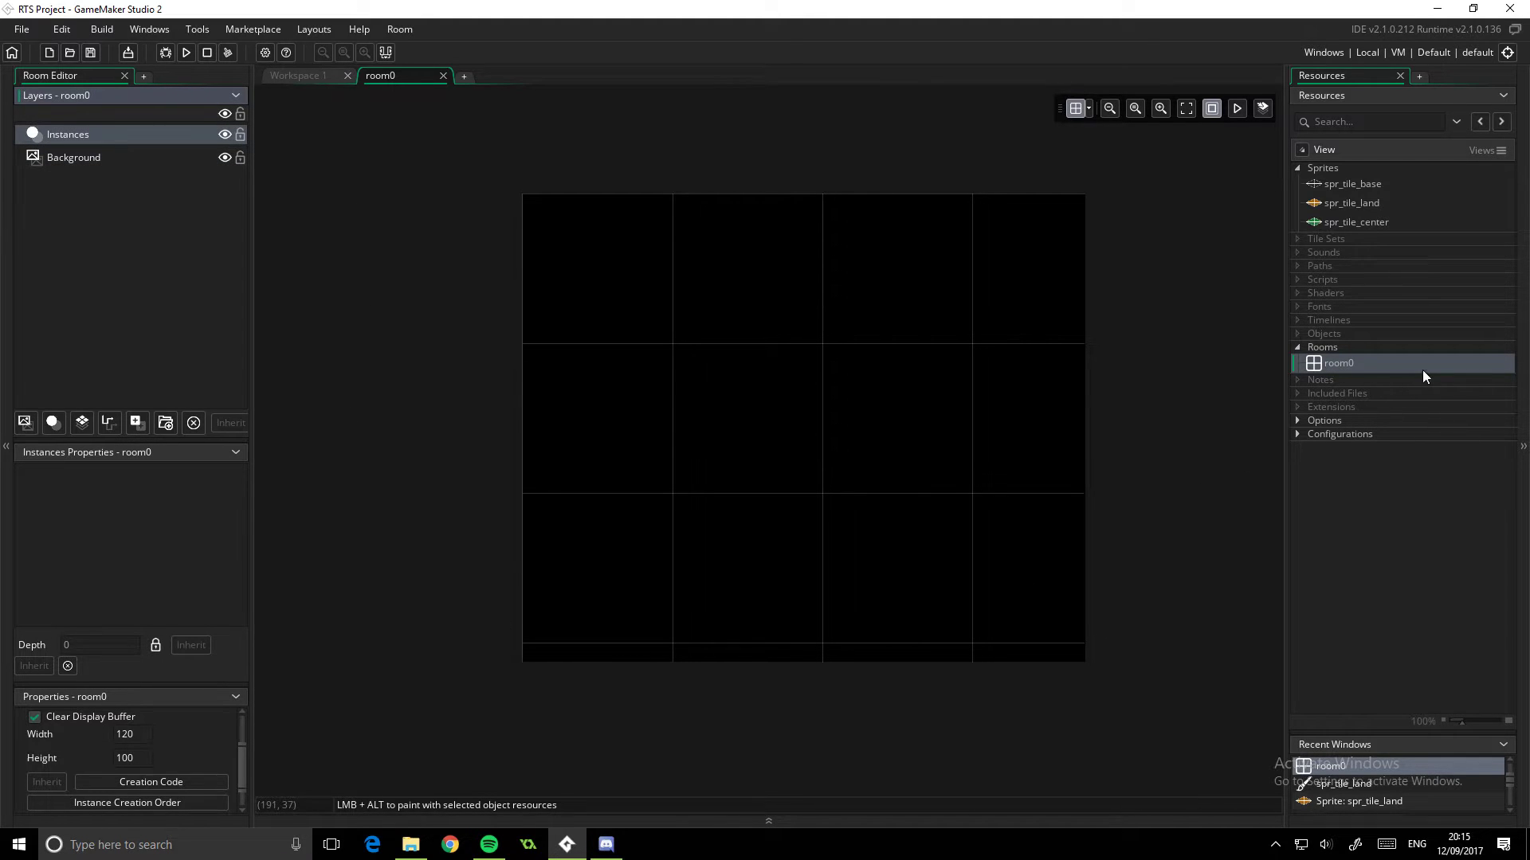
click(79, 156)
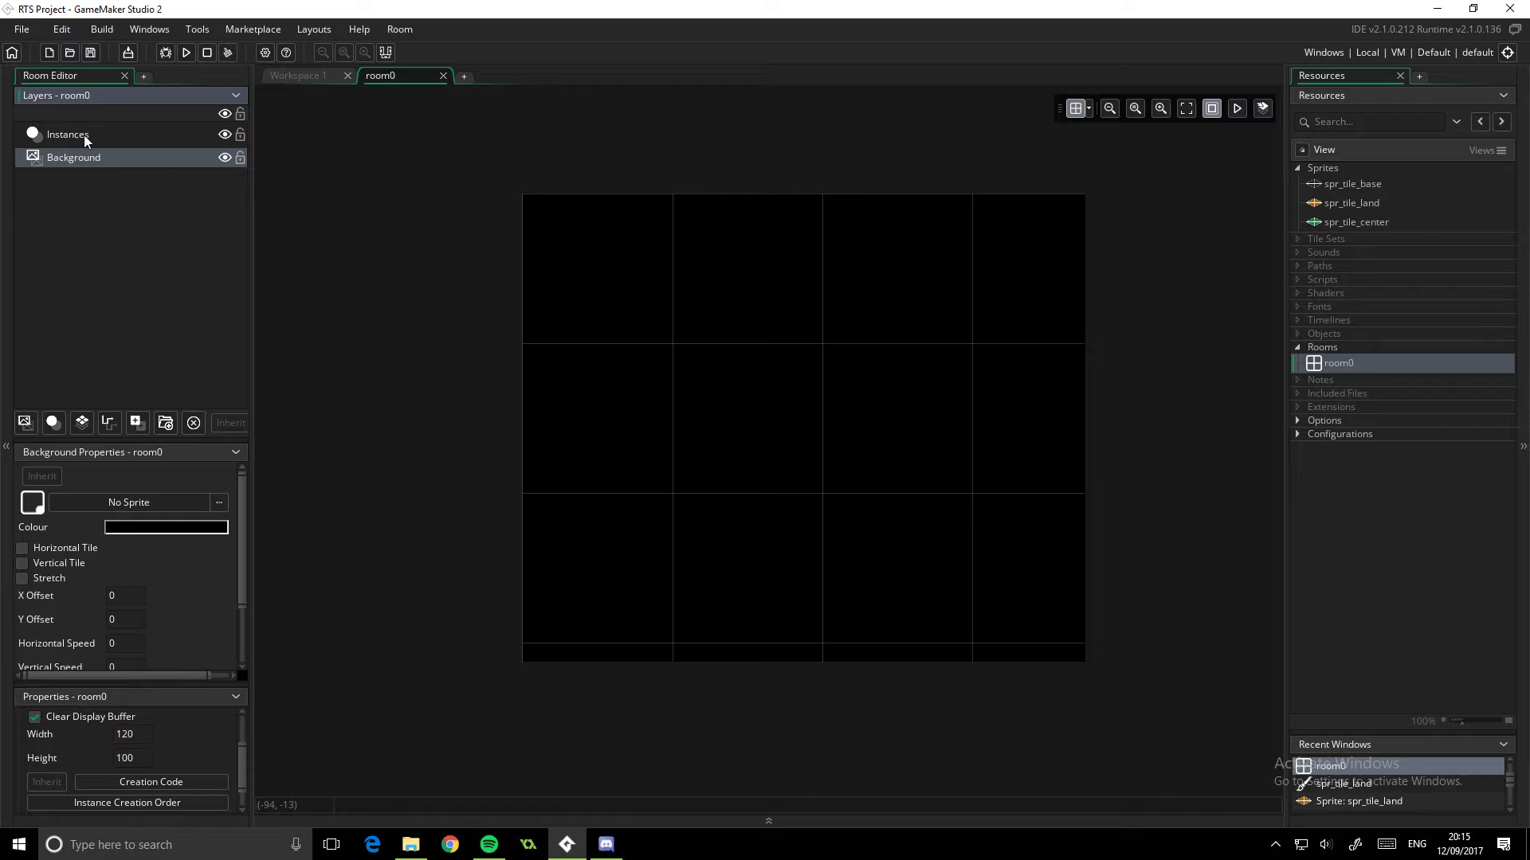
click(84, 135)
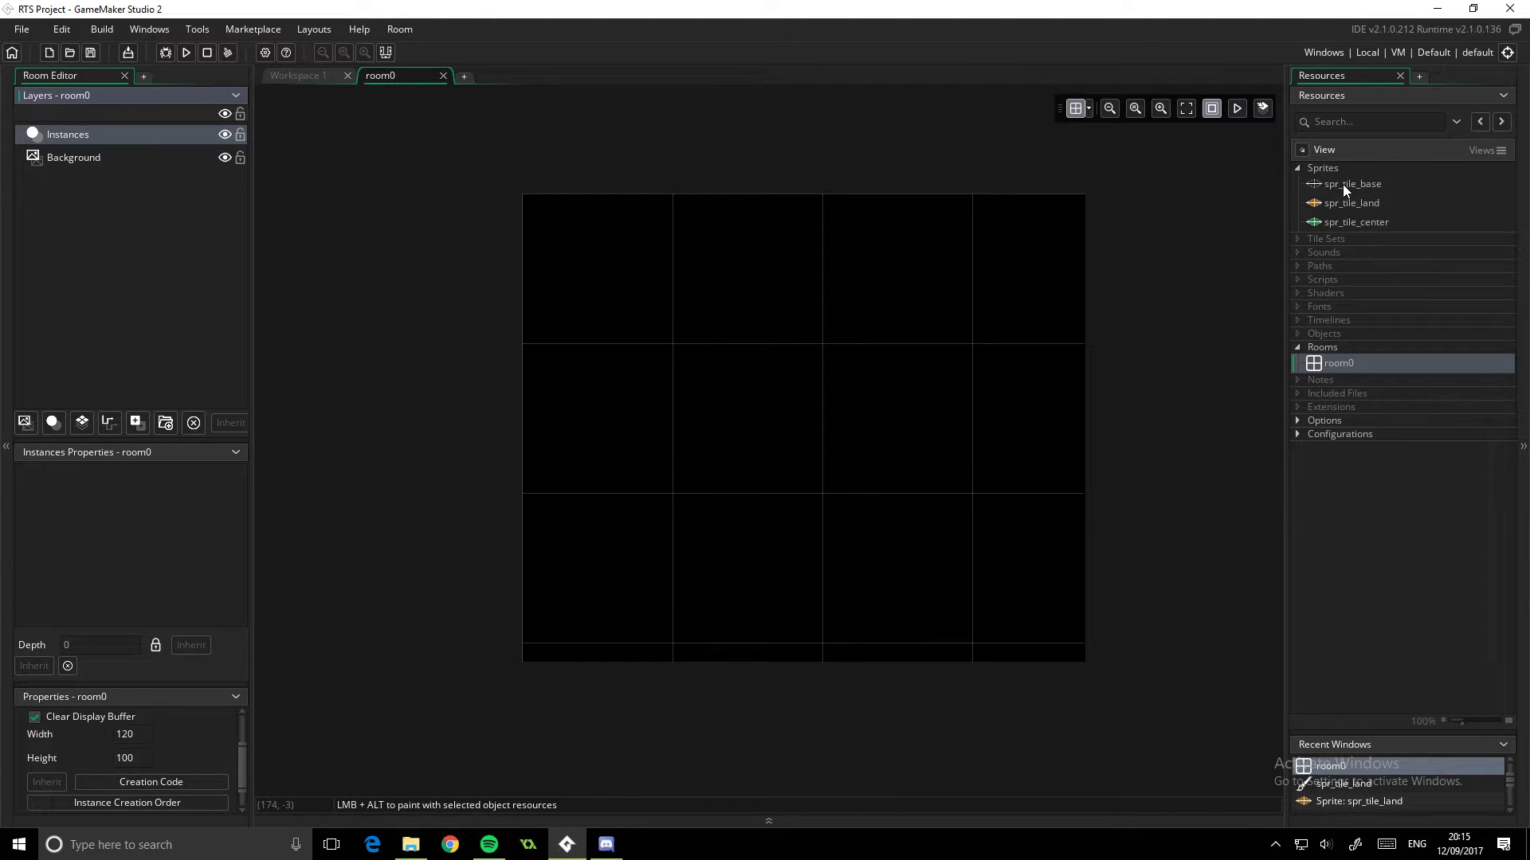
click(1313, 169)
drag(1351, 184, 879, 276)
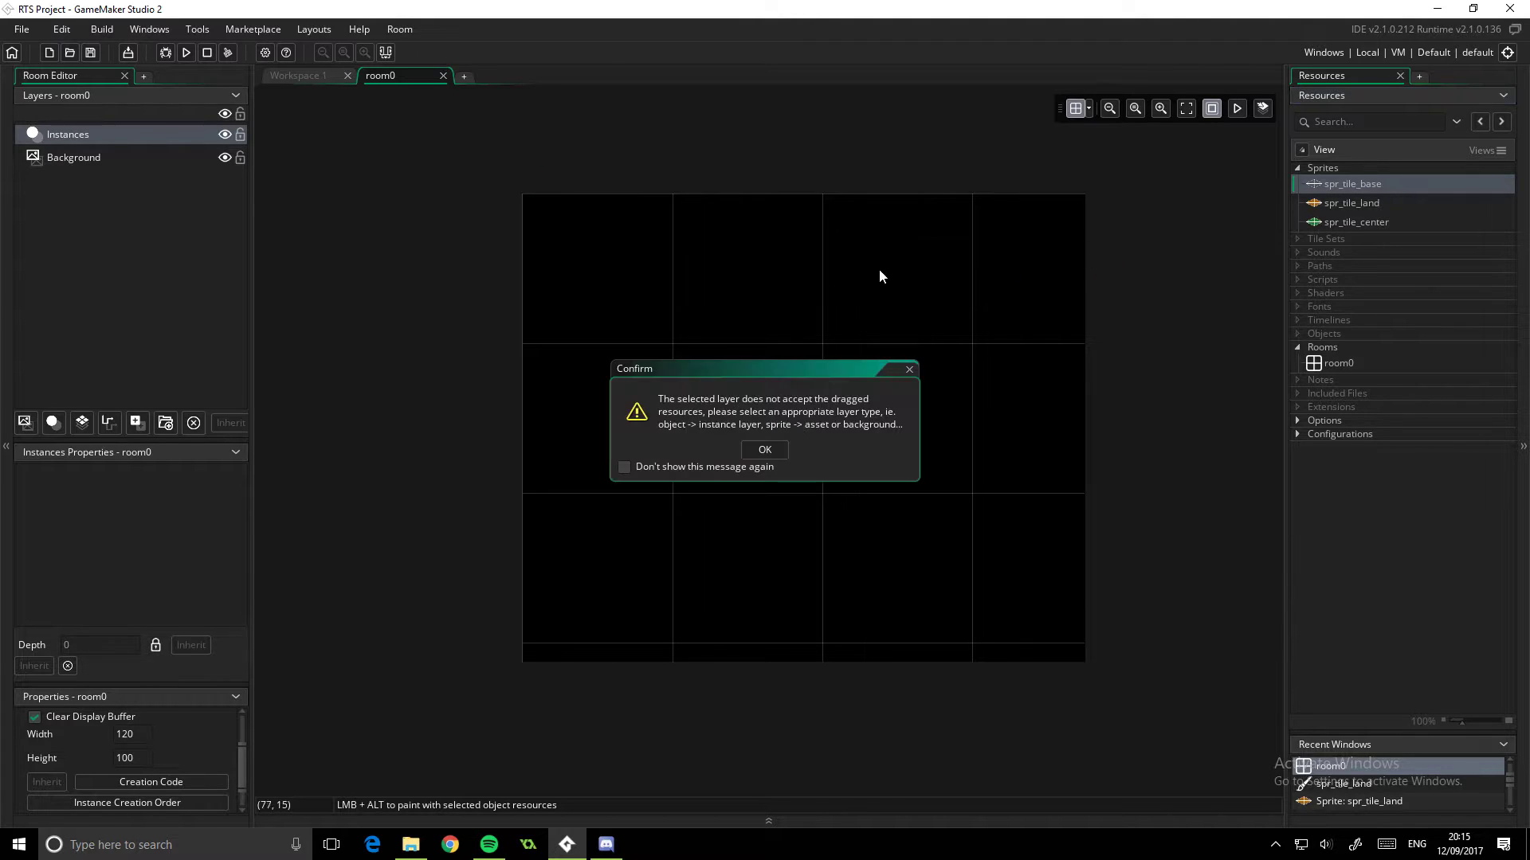
click(756, 449)
click(145, 159)
drag(1313, 191, 915, 276)
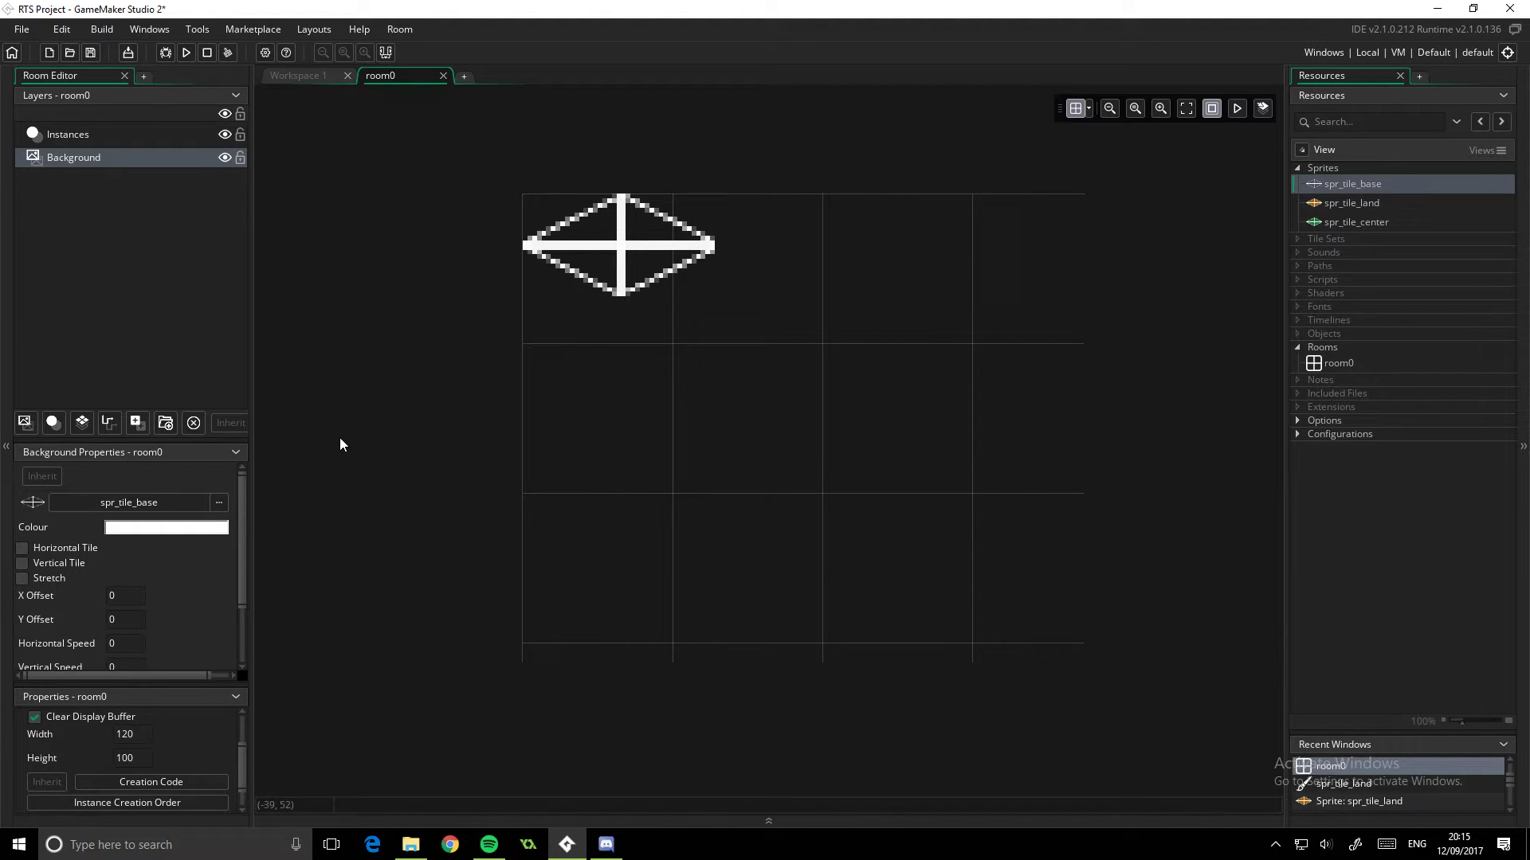
key(ctrl+z)
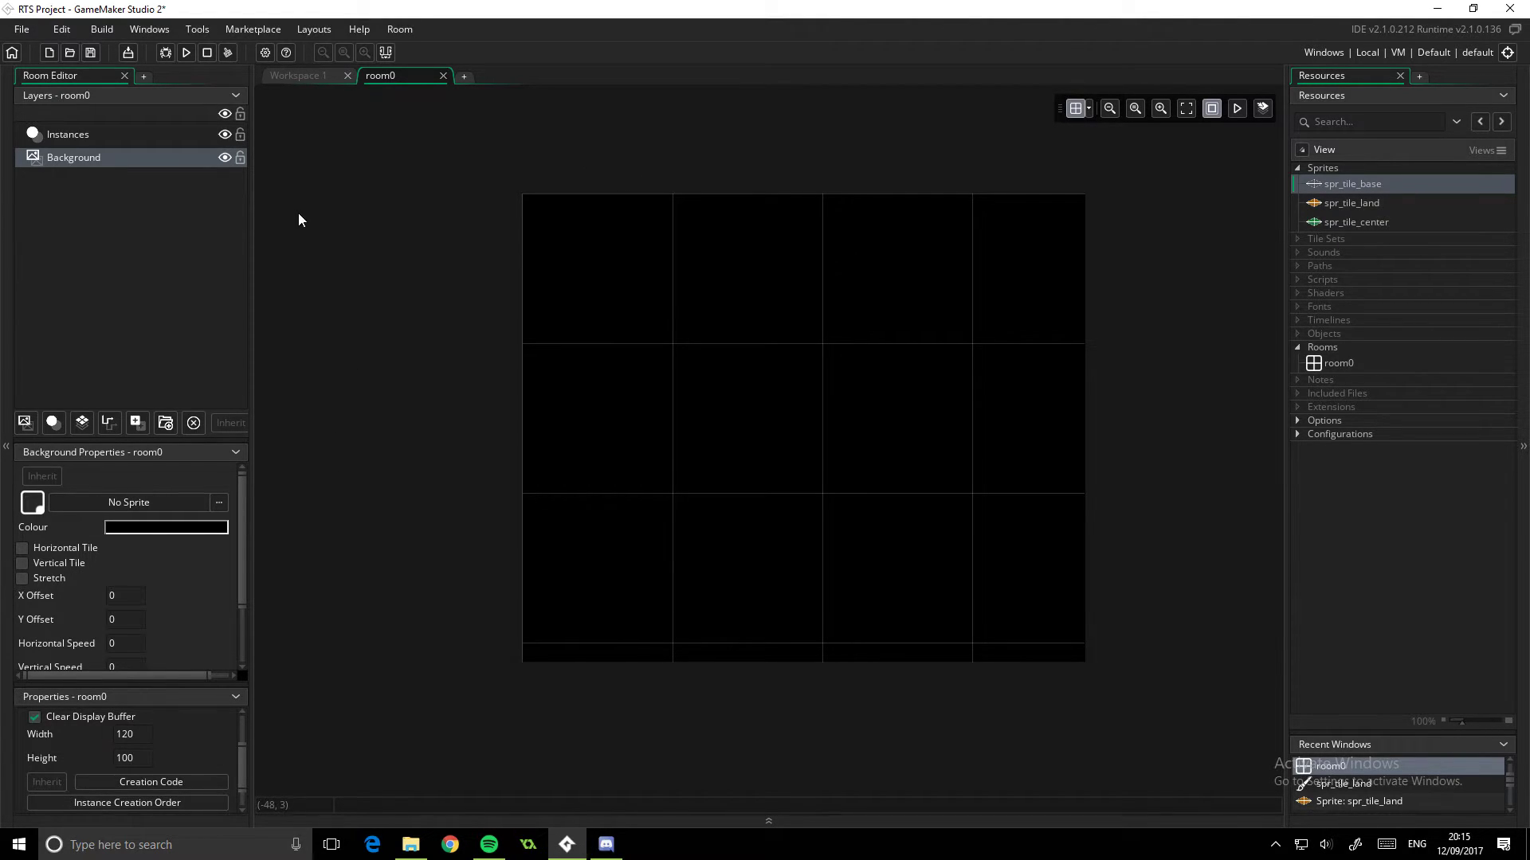
Step: Add a new asset layer, Assets_1, to room0 and select it
click(212, 304)
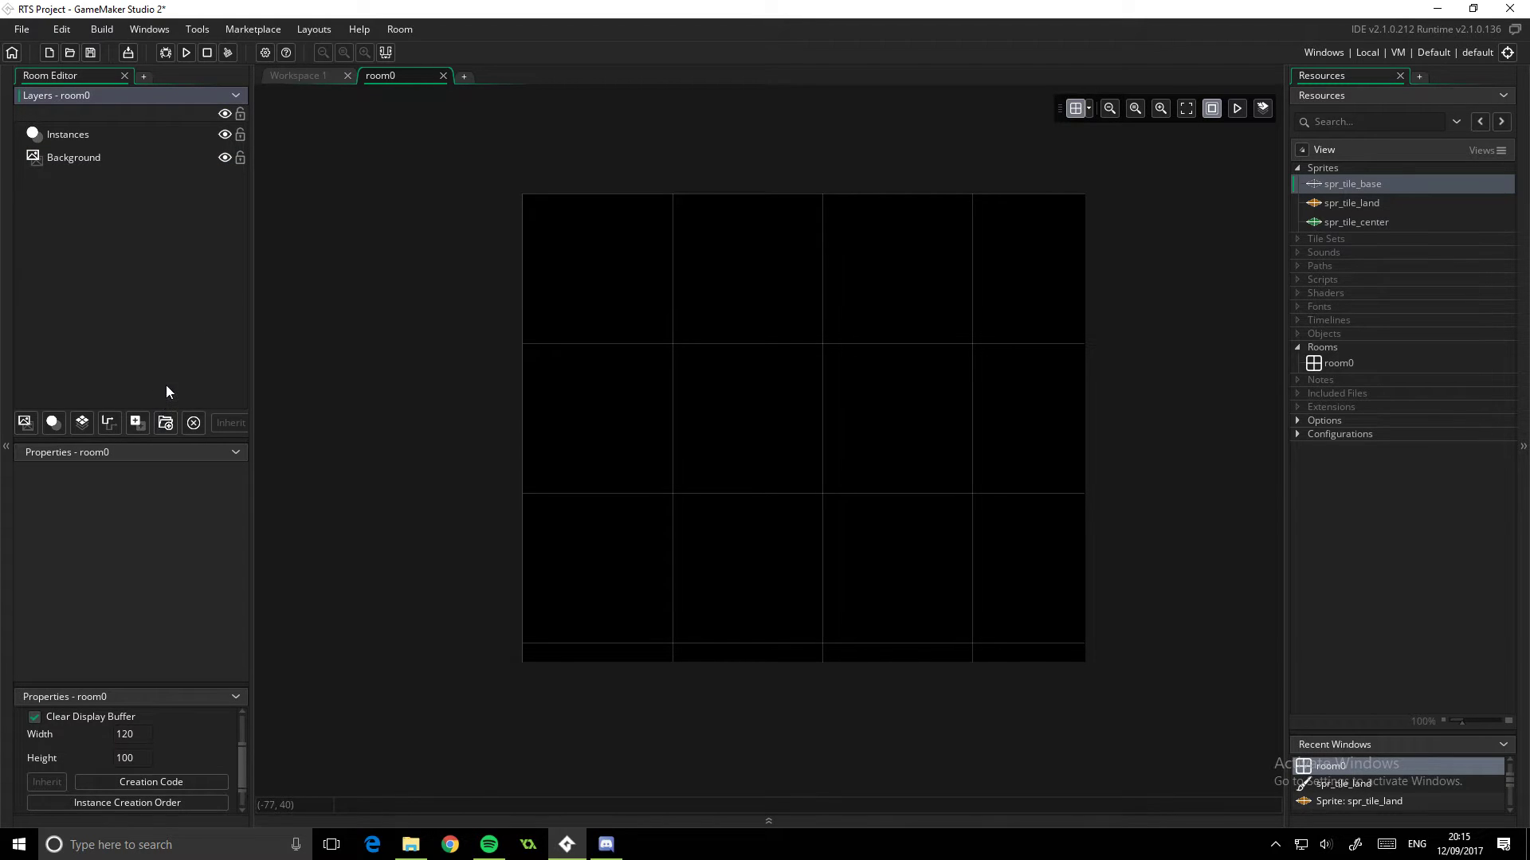
click(141, 419)
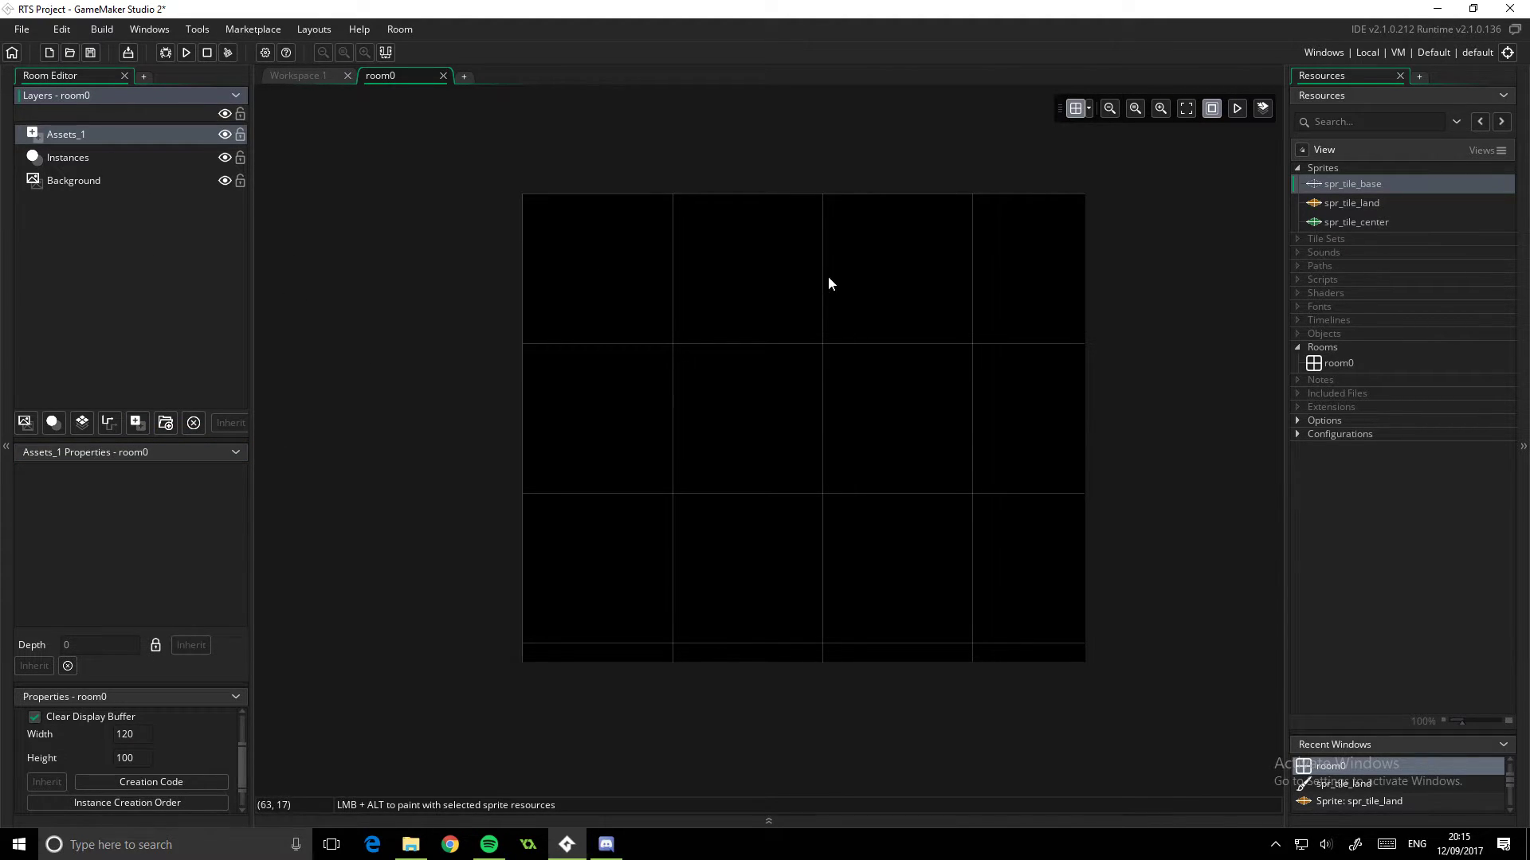
click(1356, 182)
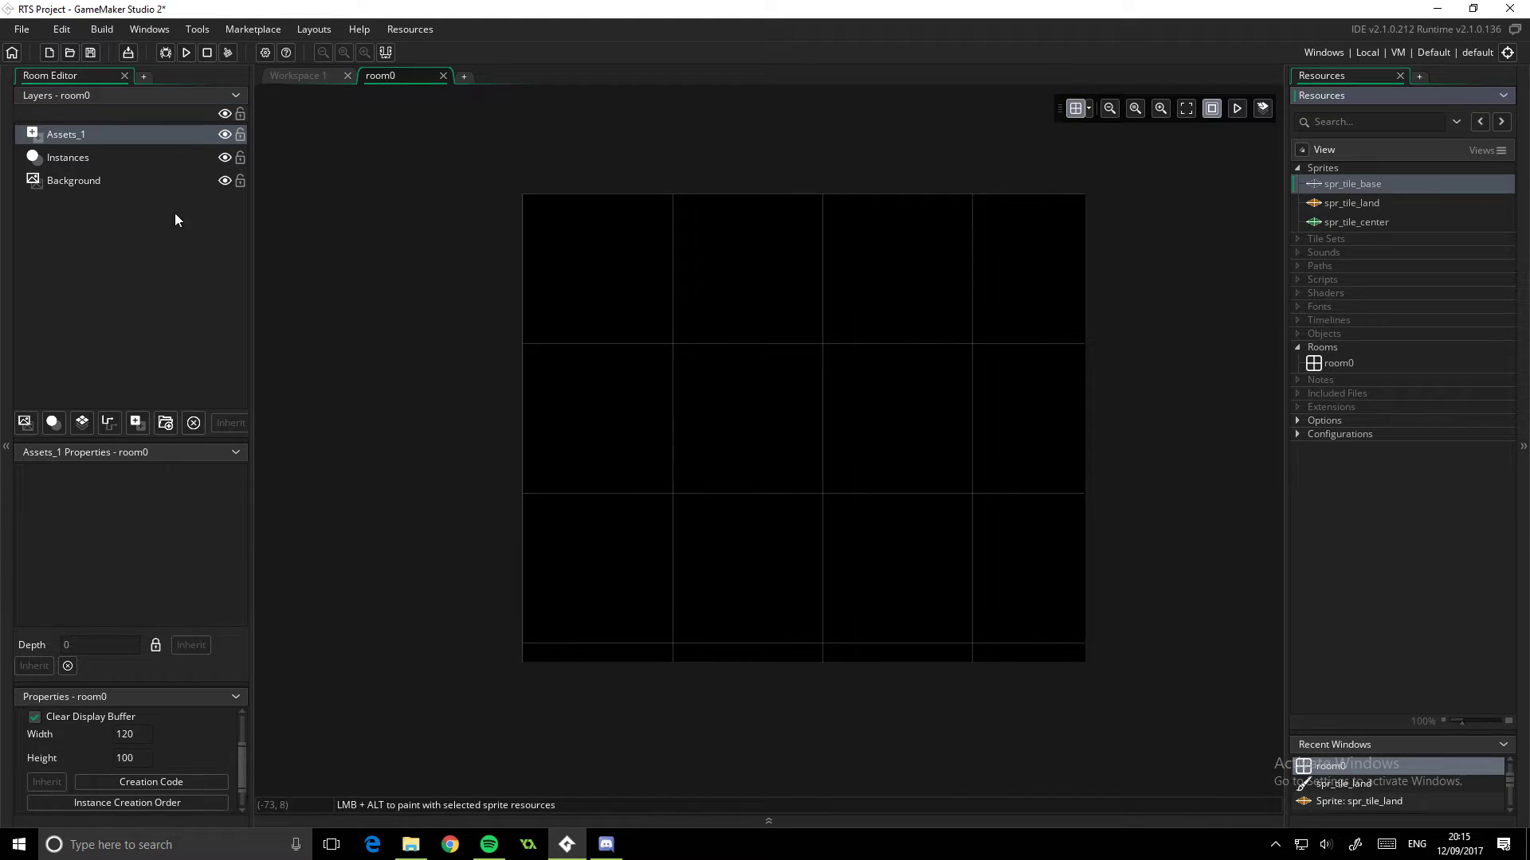
click(158, 164)
click(112, 136)
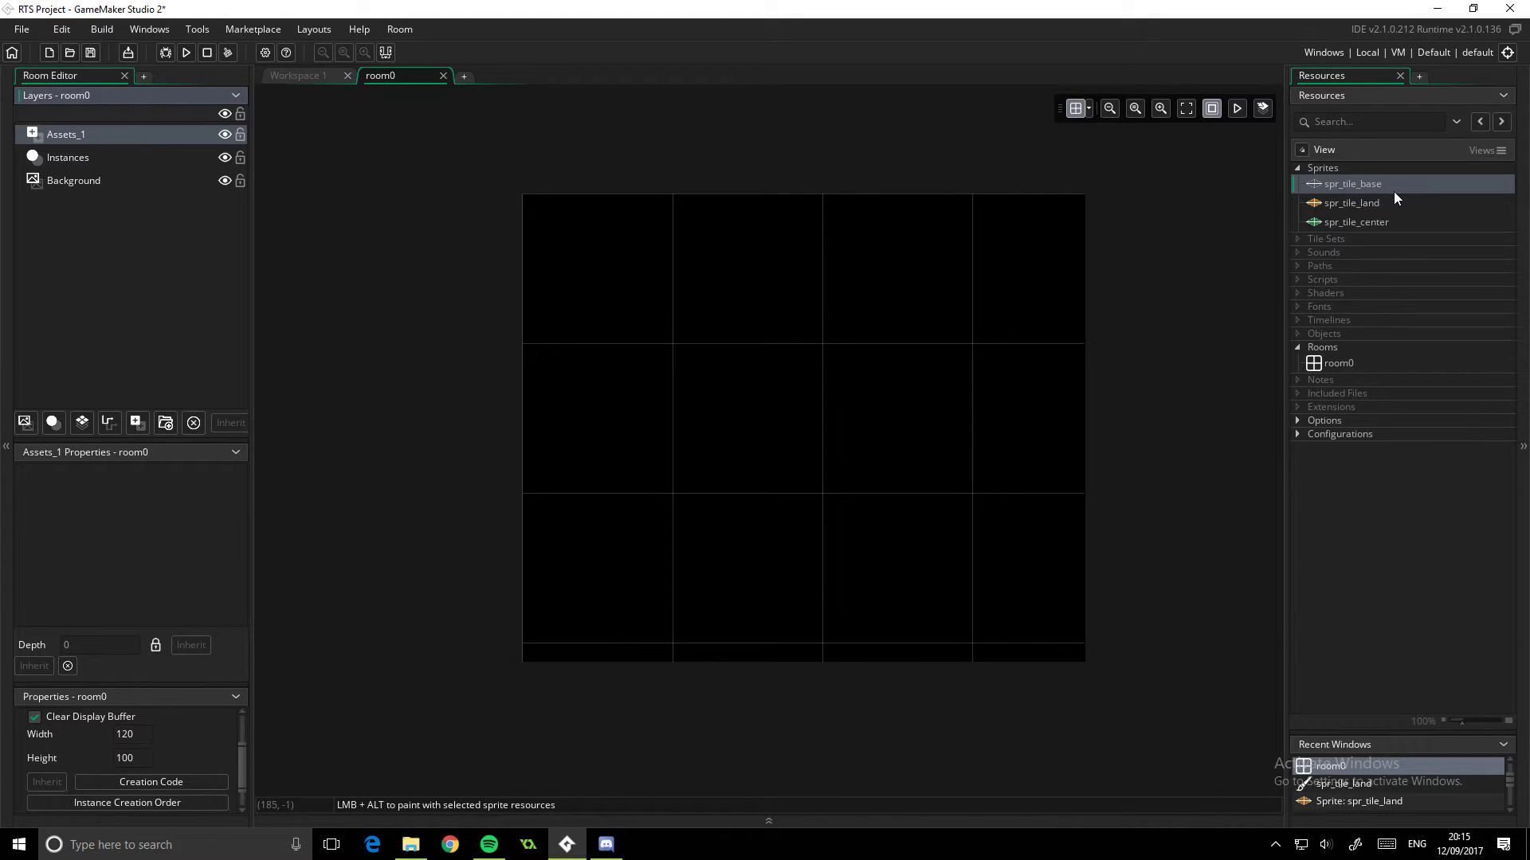
Step: Make Assets_1 the active layer and select spr_tile_center in Resources
click(1341, 177)
click(1345, 237)
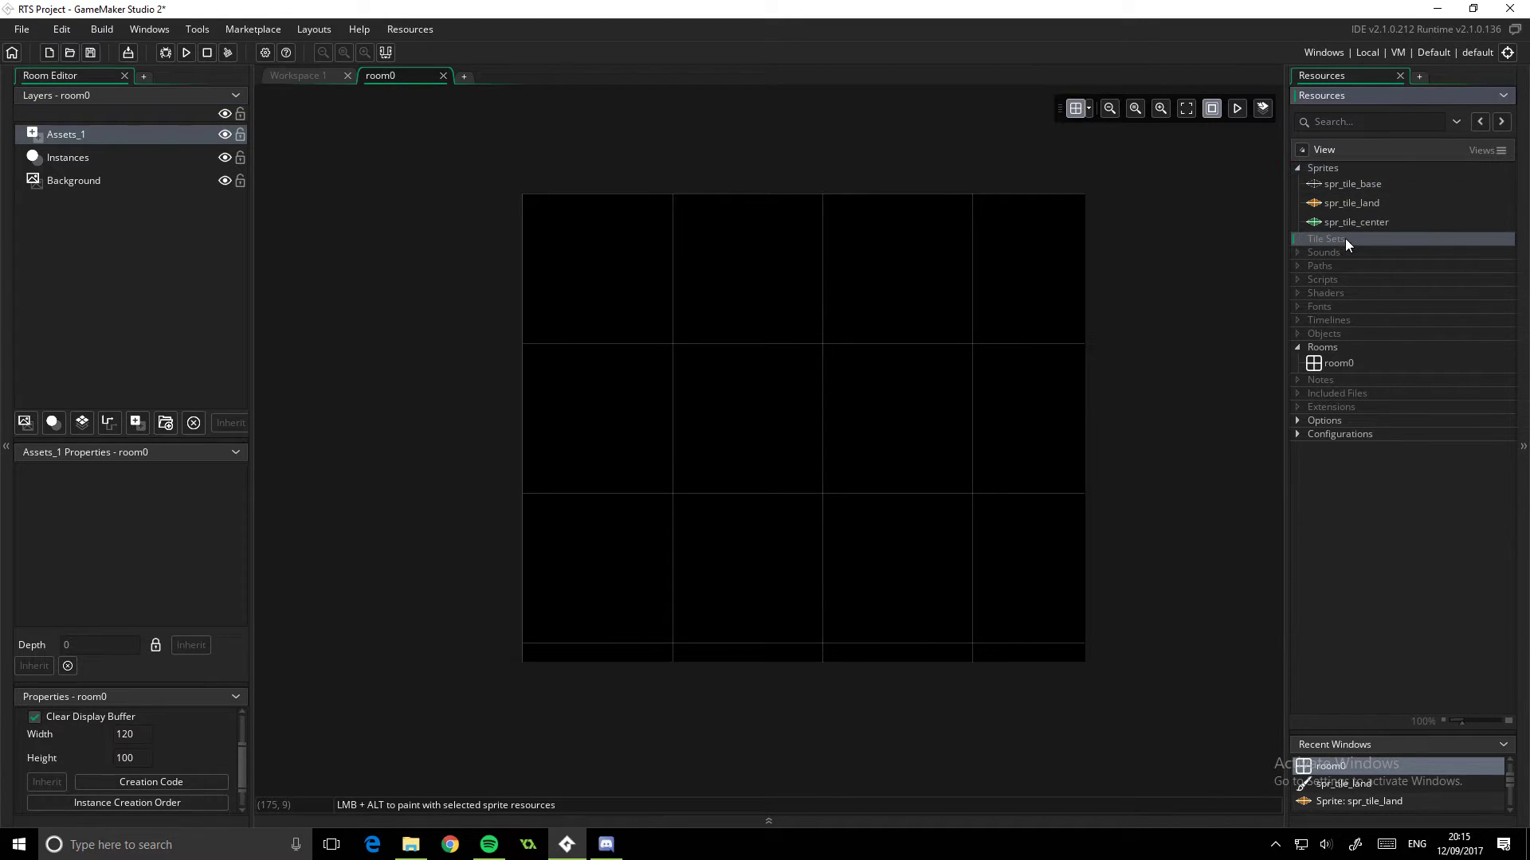
click(1344, 255)
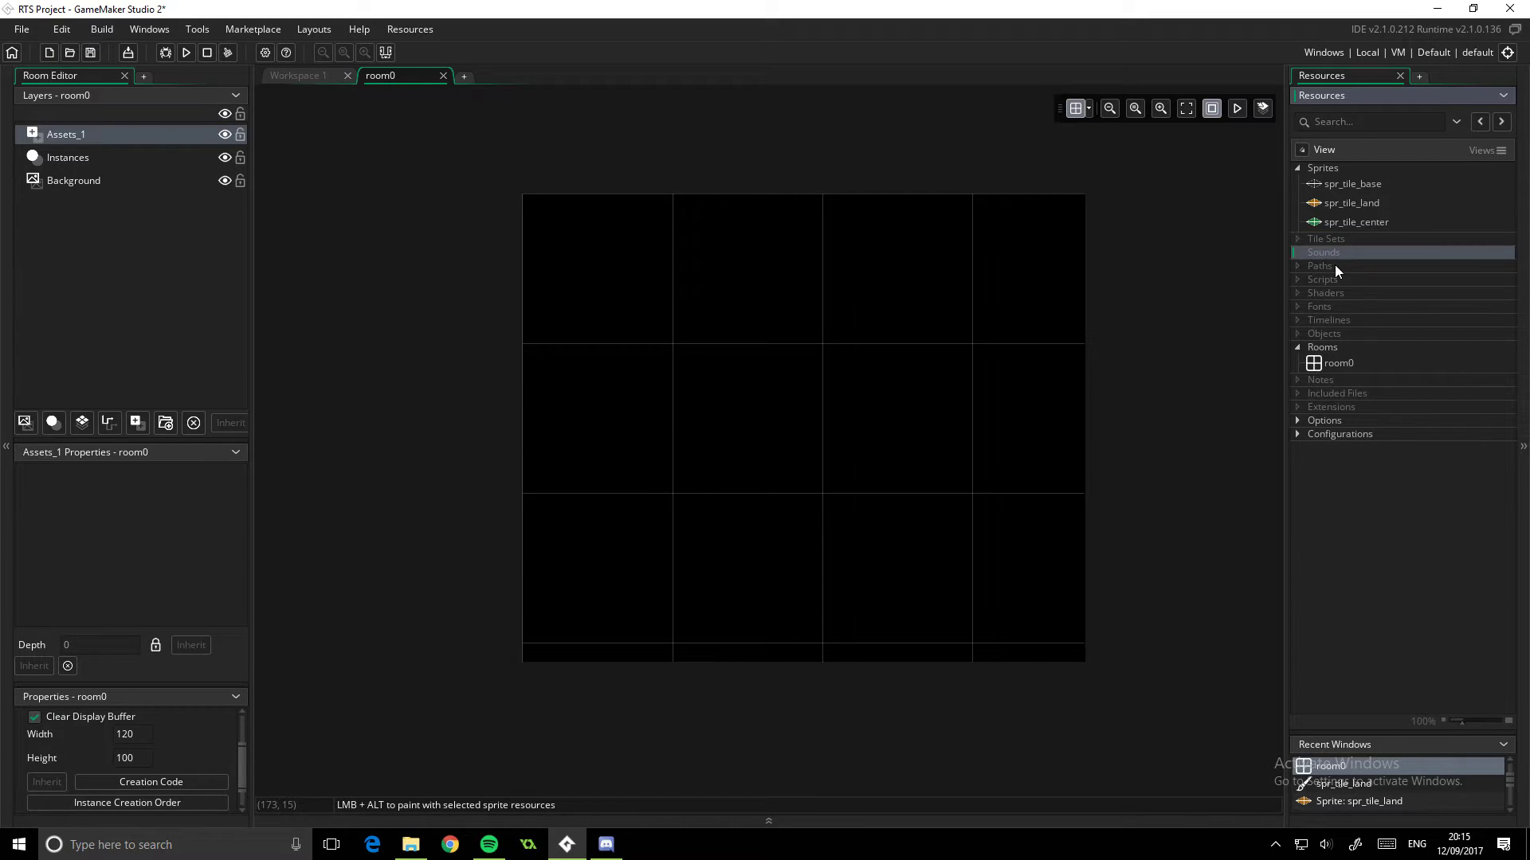
click(1345, 281)
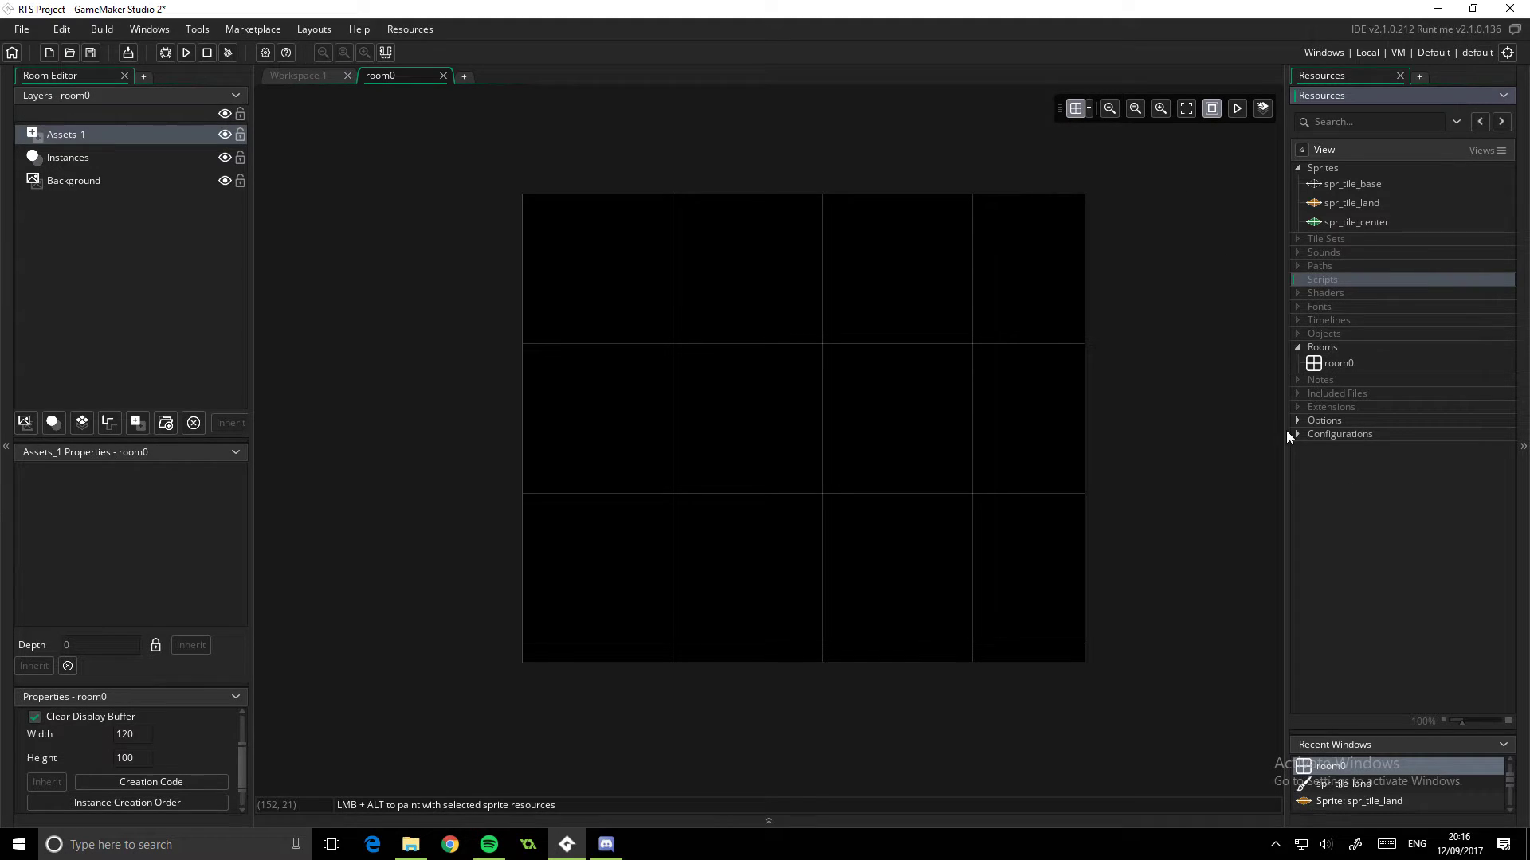
click(1338, 436)
click(73, 182)
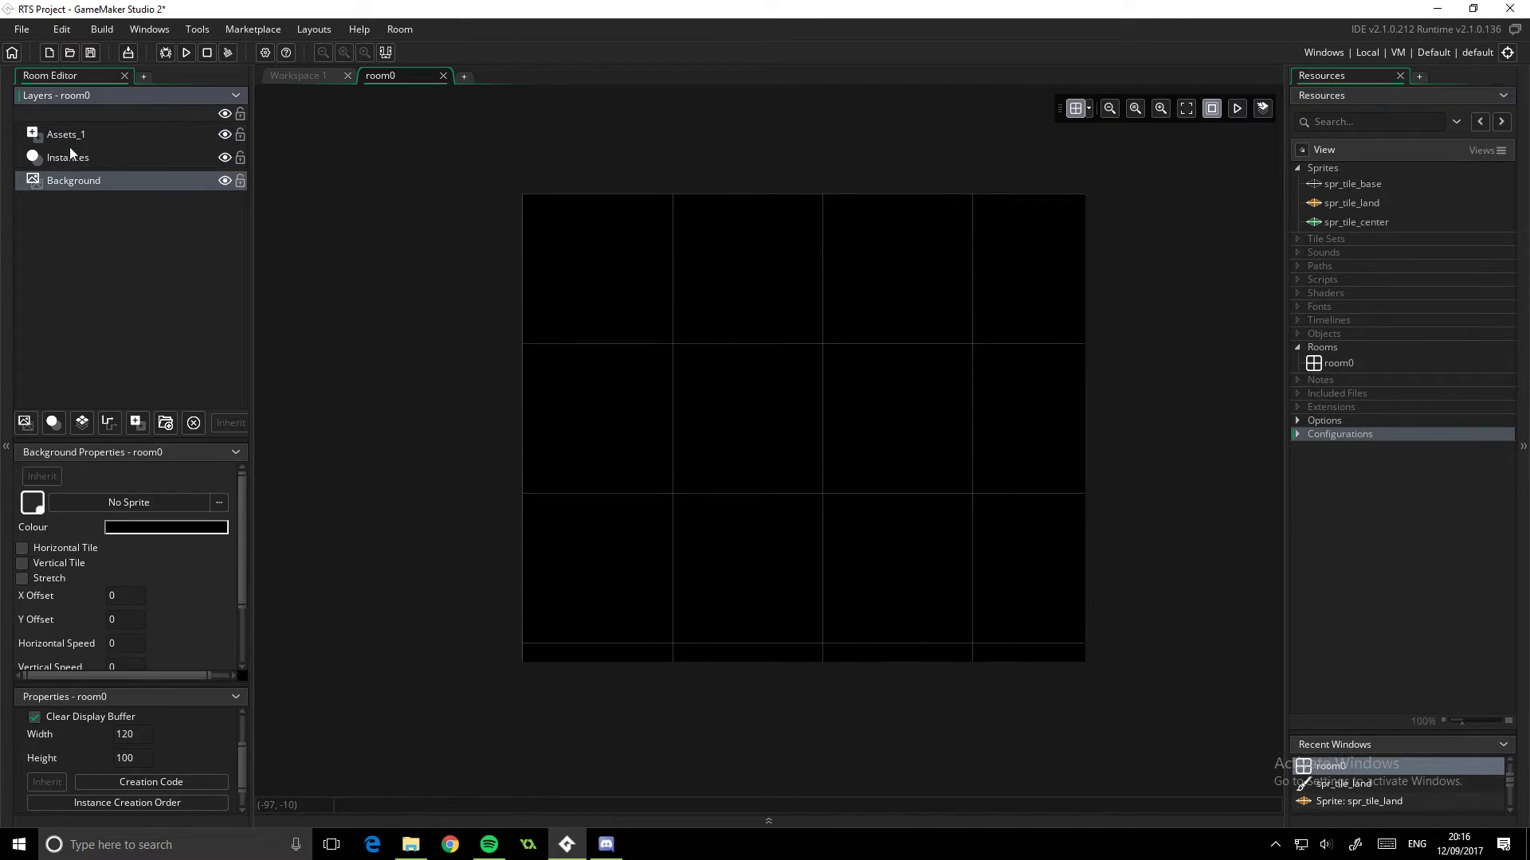
click(68, 137)
click(1354, 187)
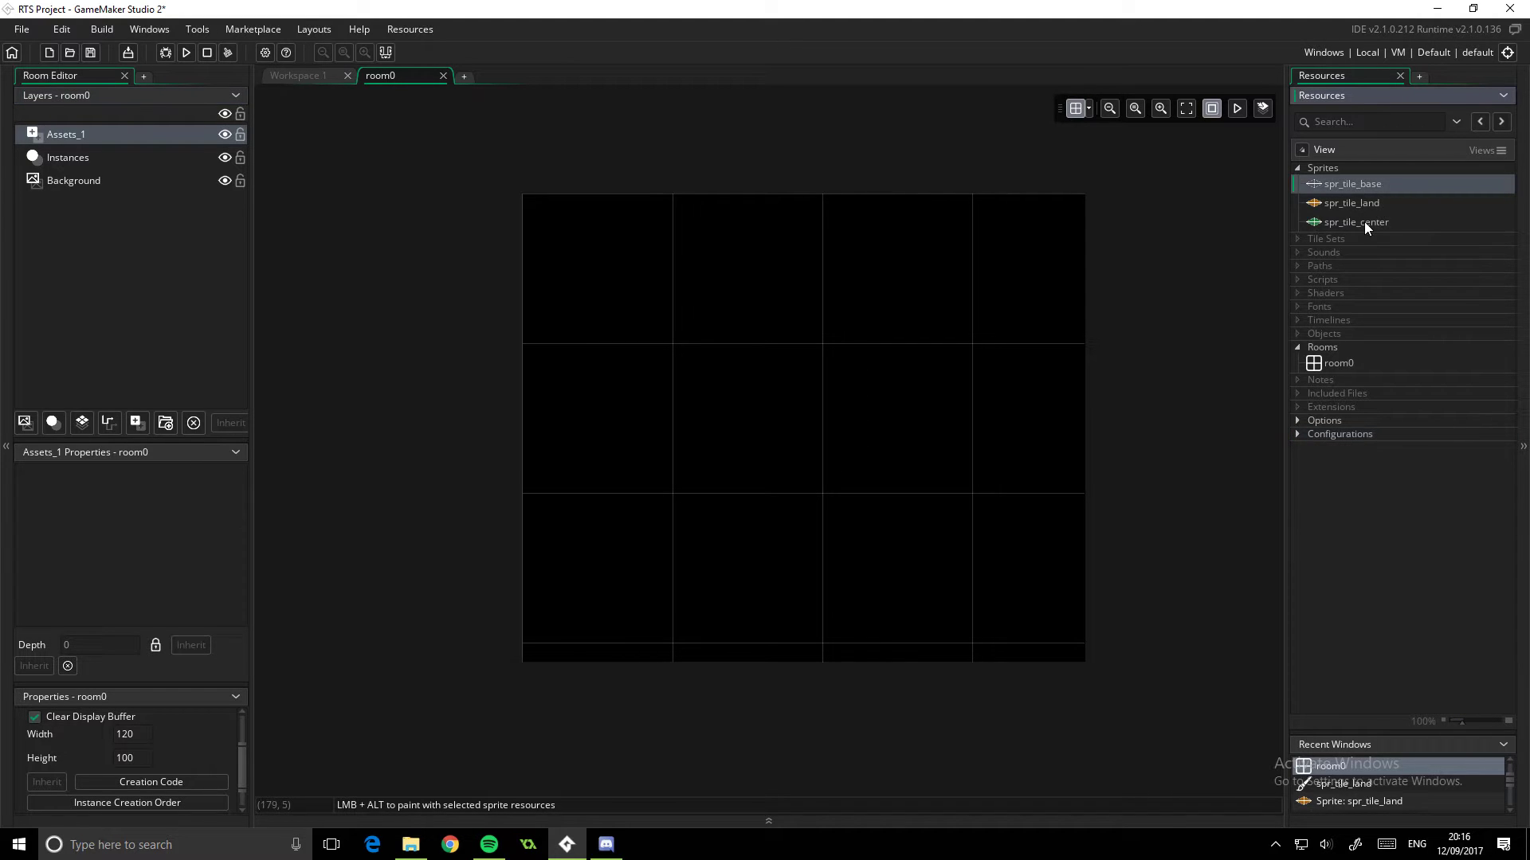
click(1362, 223)
click(89, 131)
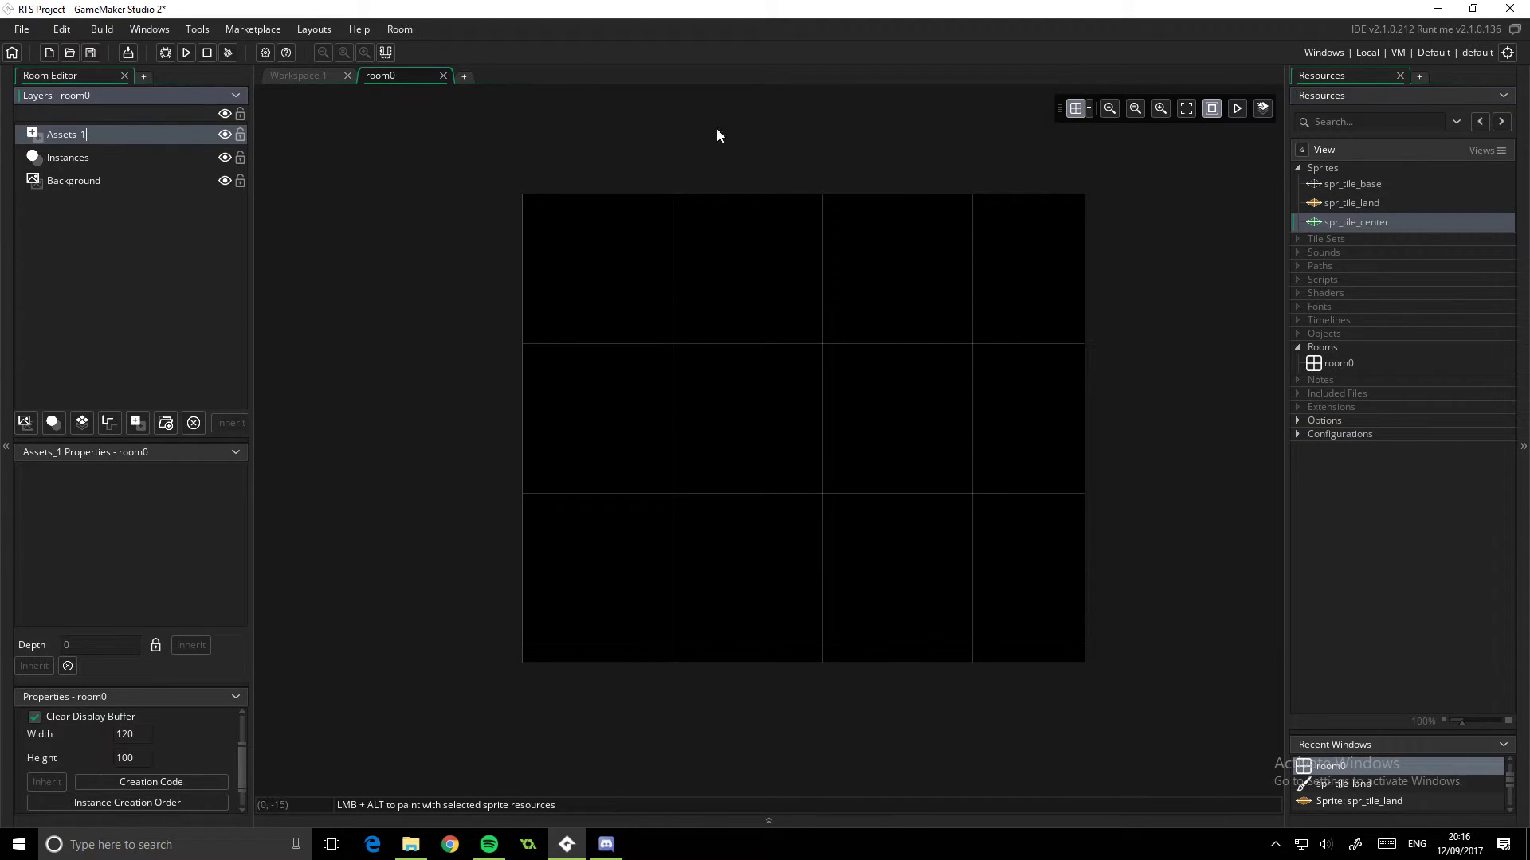
drag(1369, 222, 727, 394)
drag(1352, 184, 757, 365)
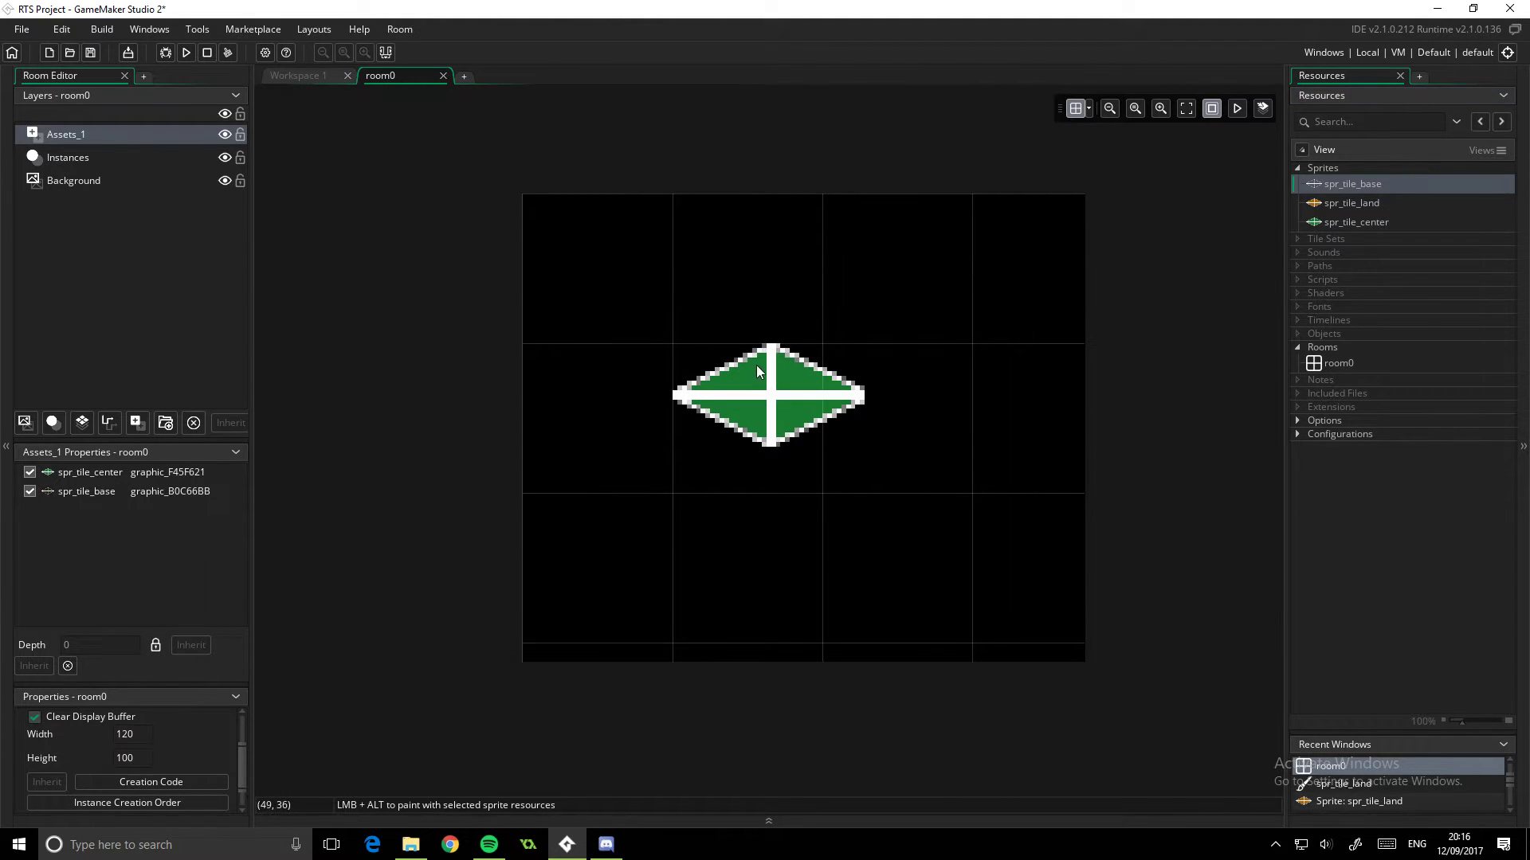
click(103, 475)
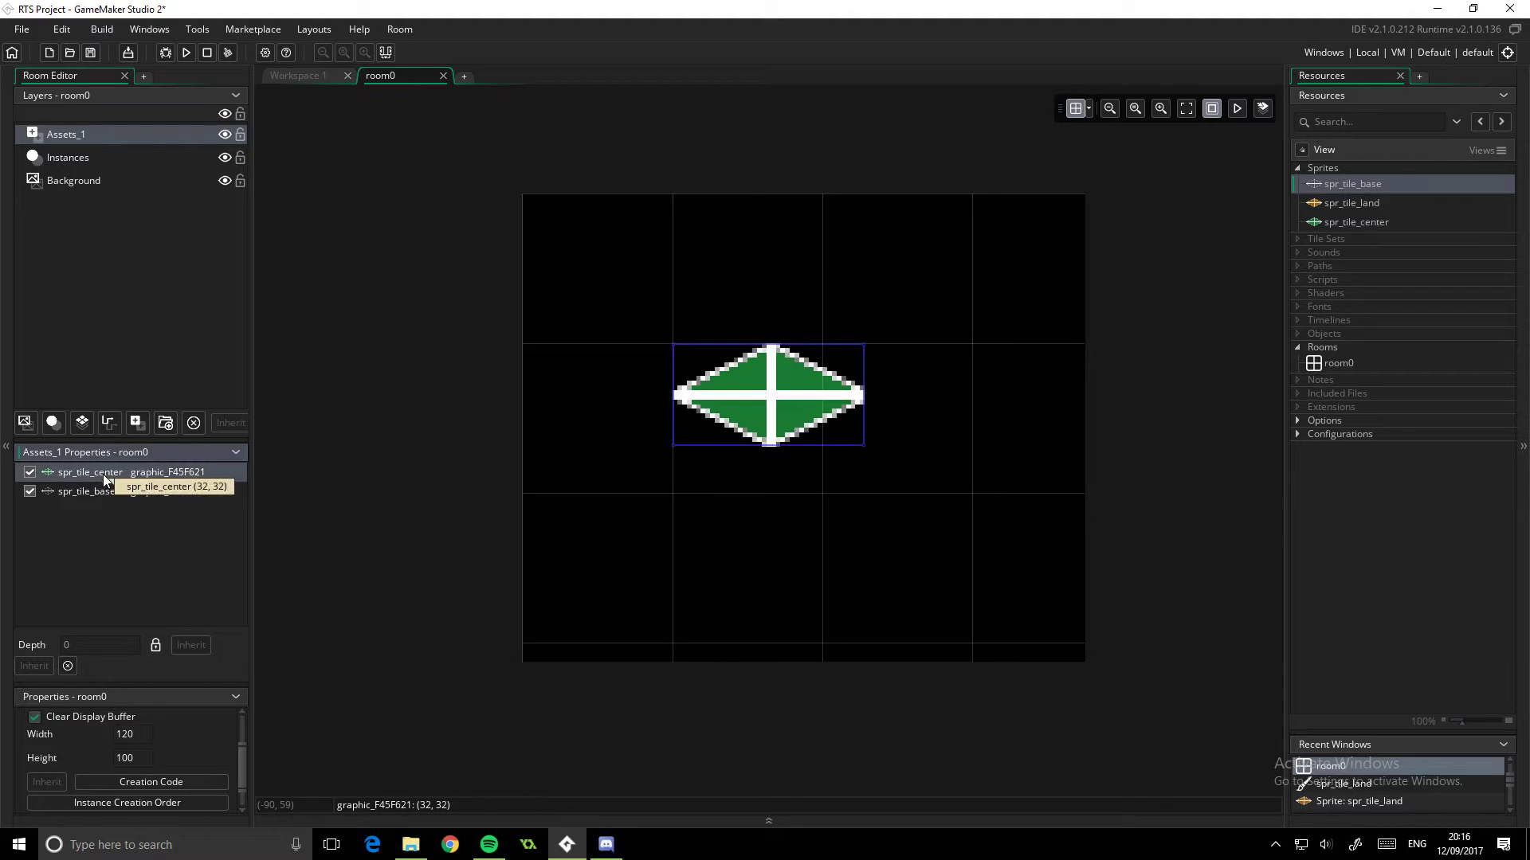
key(Delete)
click(115, 474)
key(Delete)
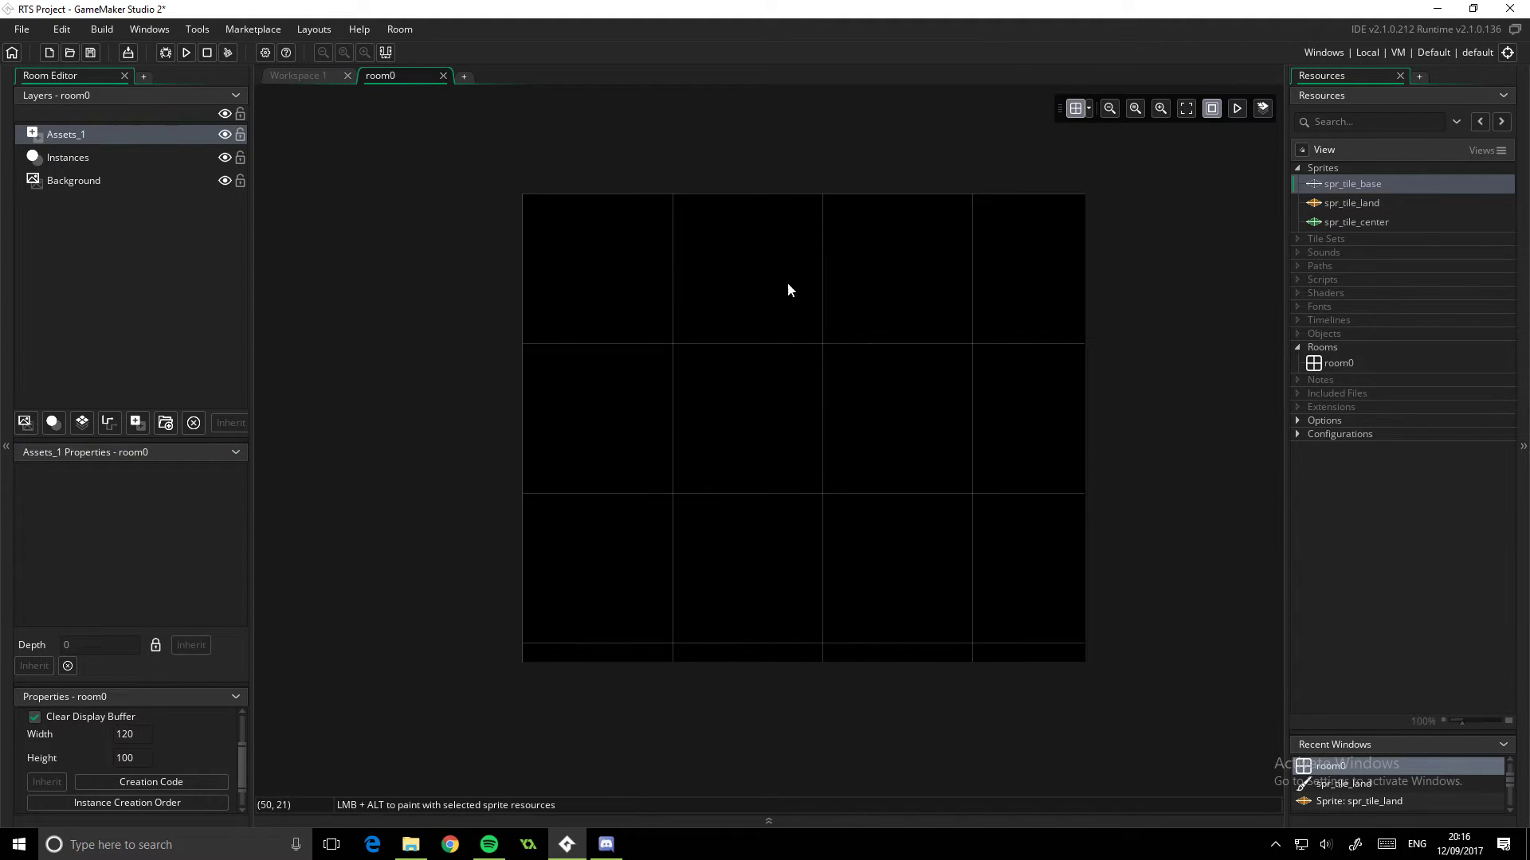
click(1076, 108)
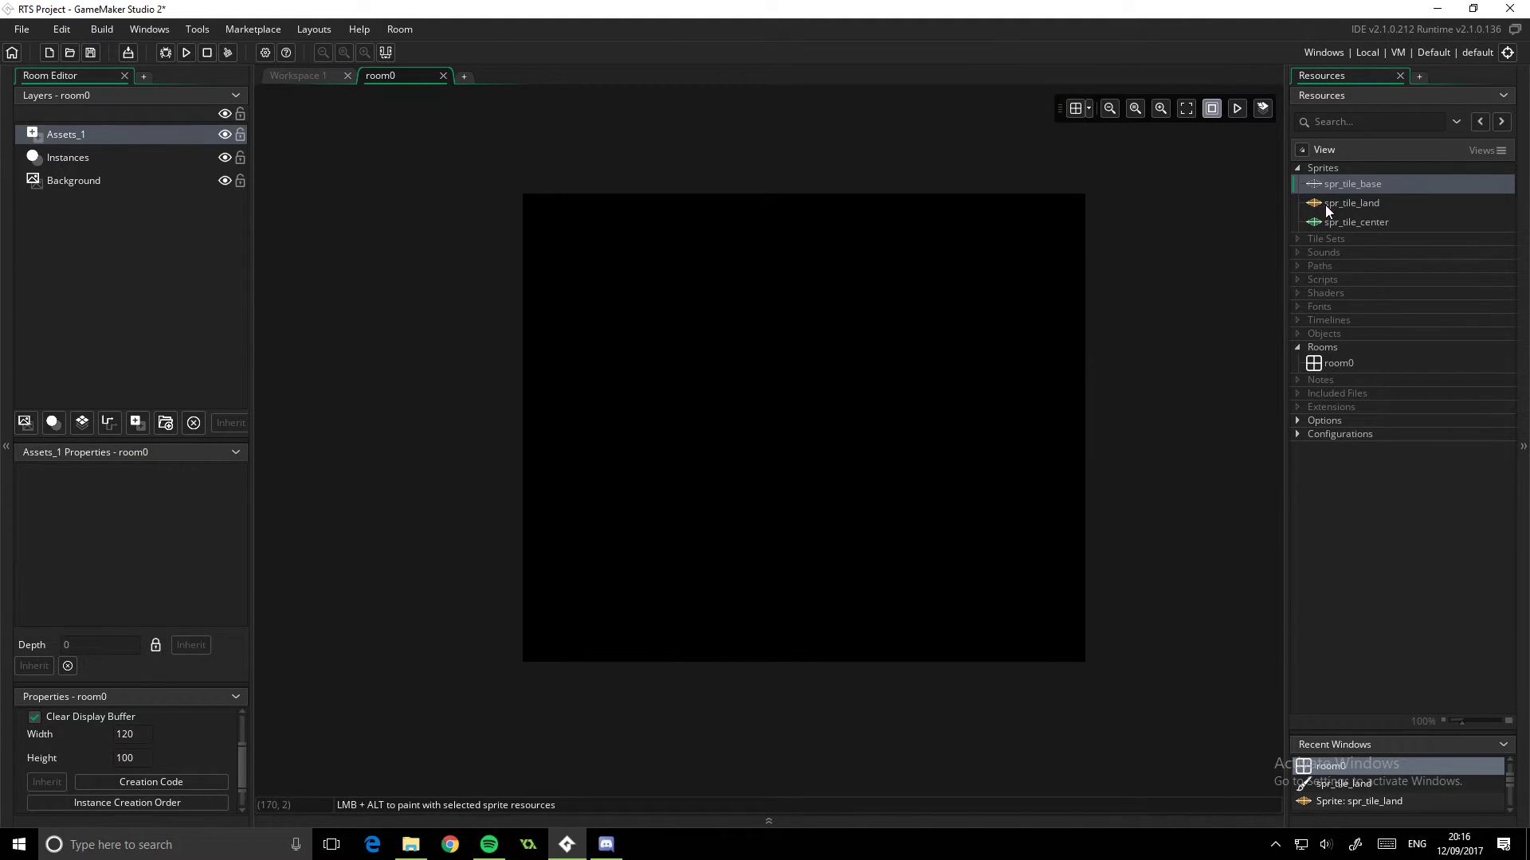
drag(1354, 221, 839, 399)
drag(1354, 184, 843, 304)
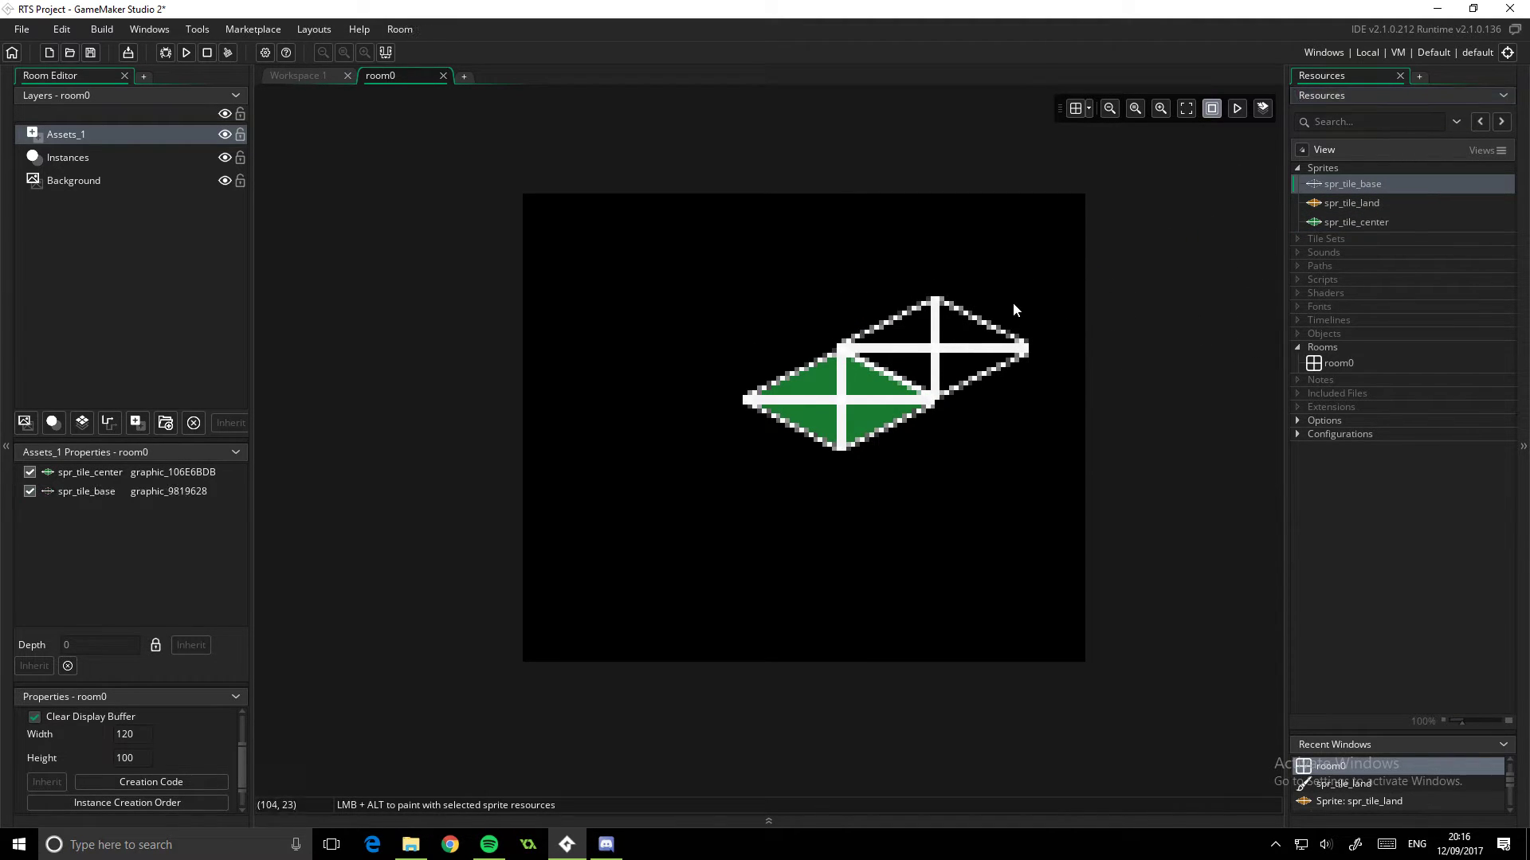
key(ctrl+z)
key(ctrl+z)
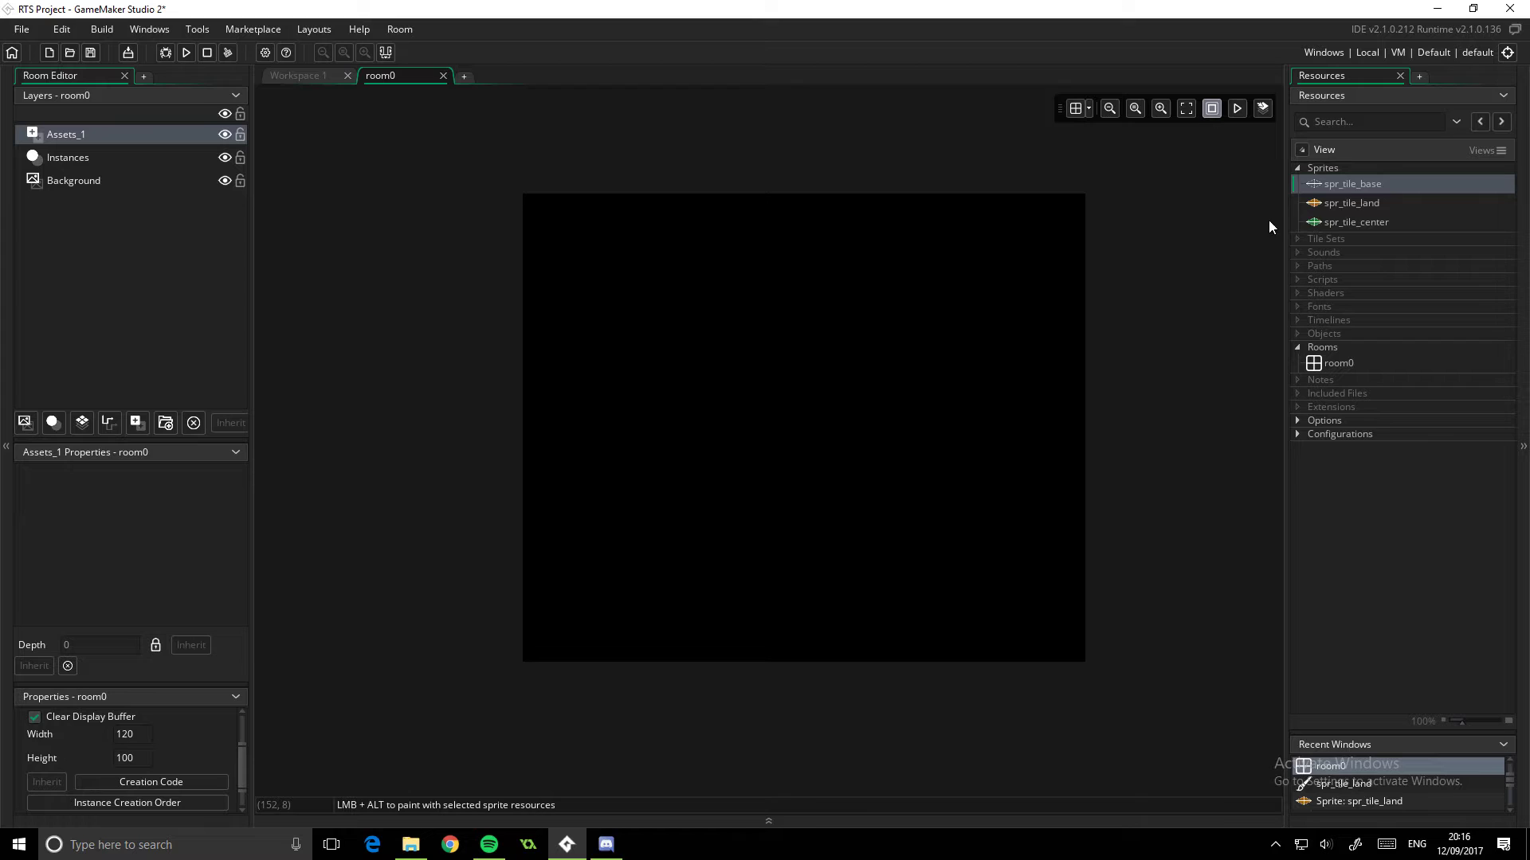
Step: Show the room grid and check the base tile sprite's 41×22 size in Workspace 1
click(1073, 107)
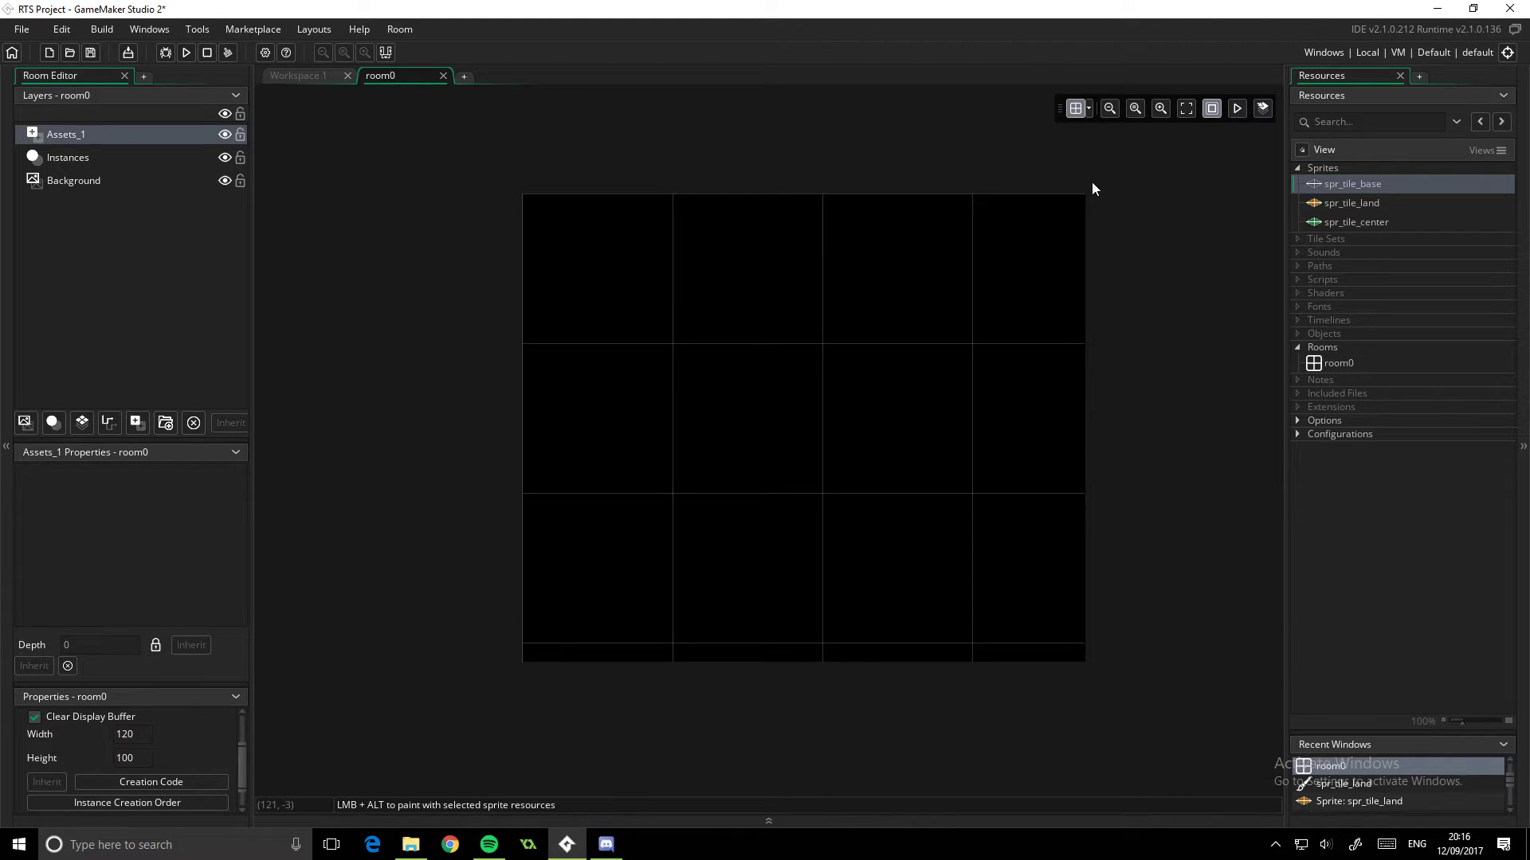
click(313, 79)
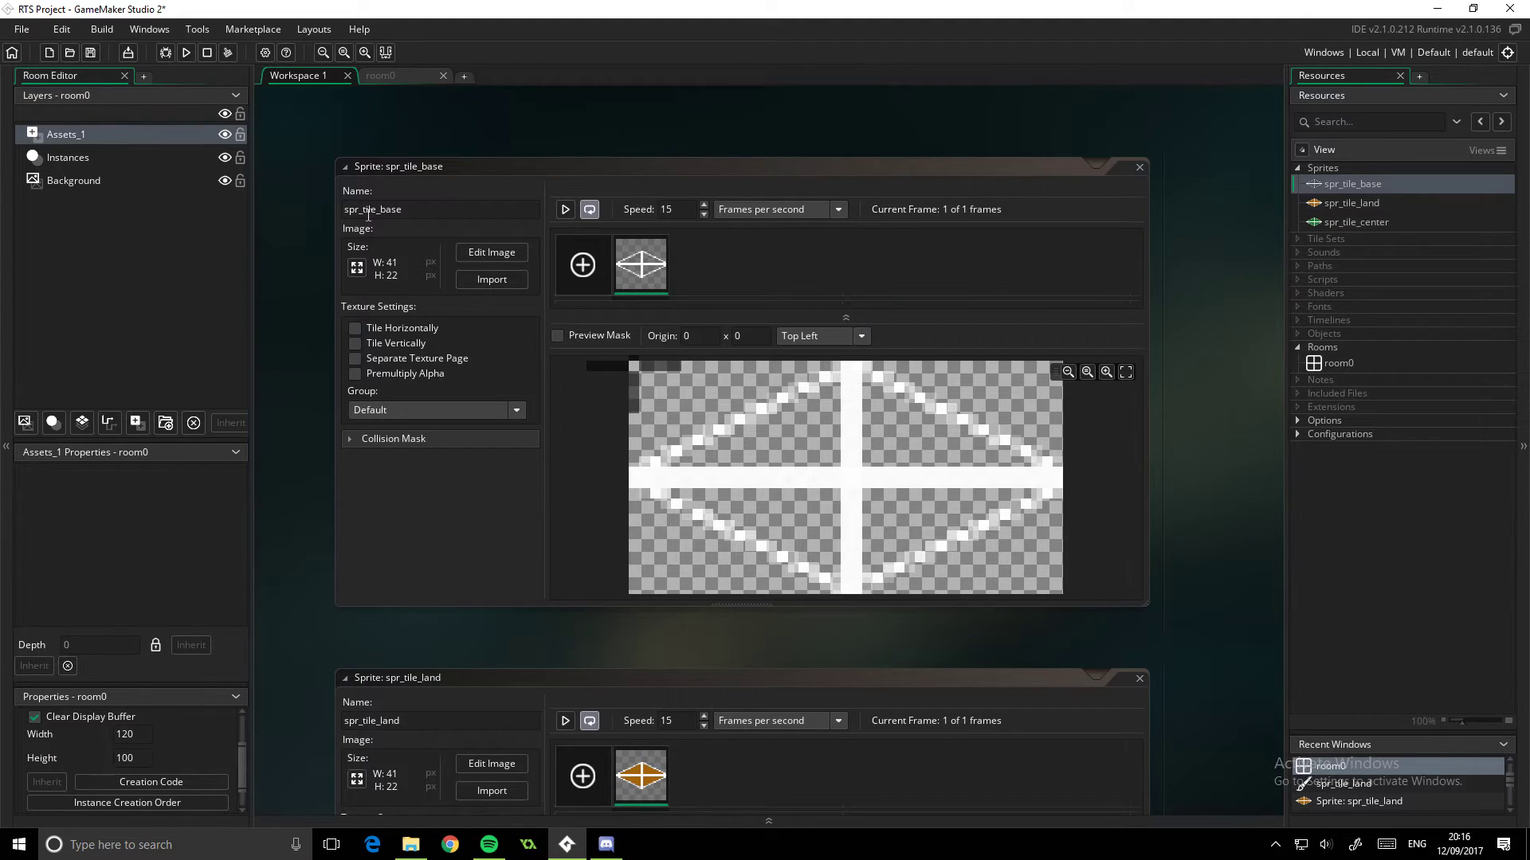
click(386, 275)
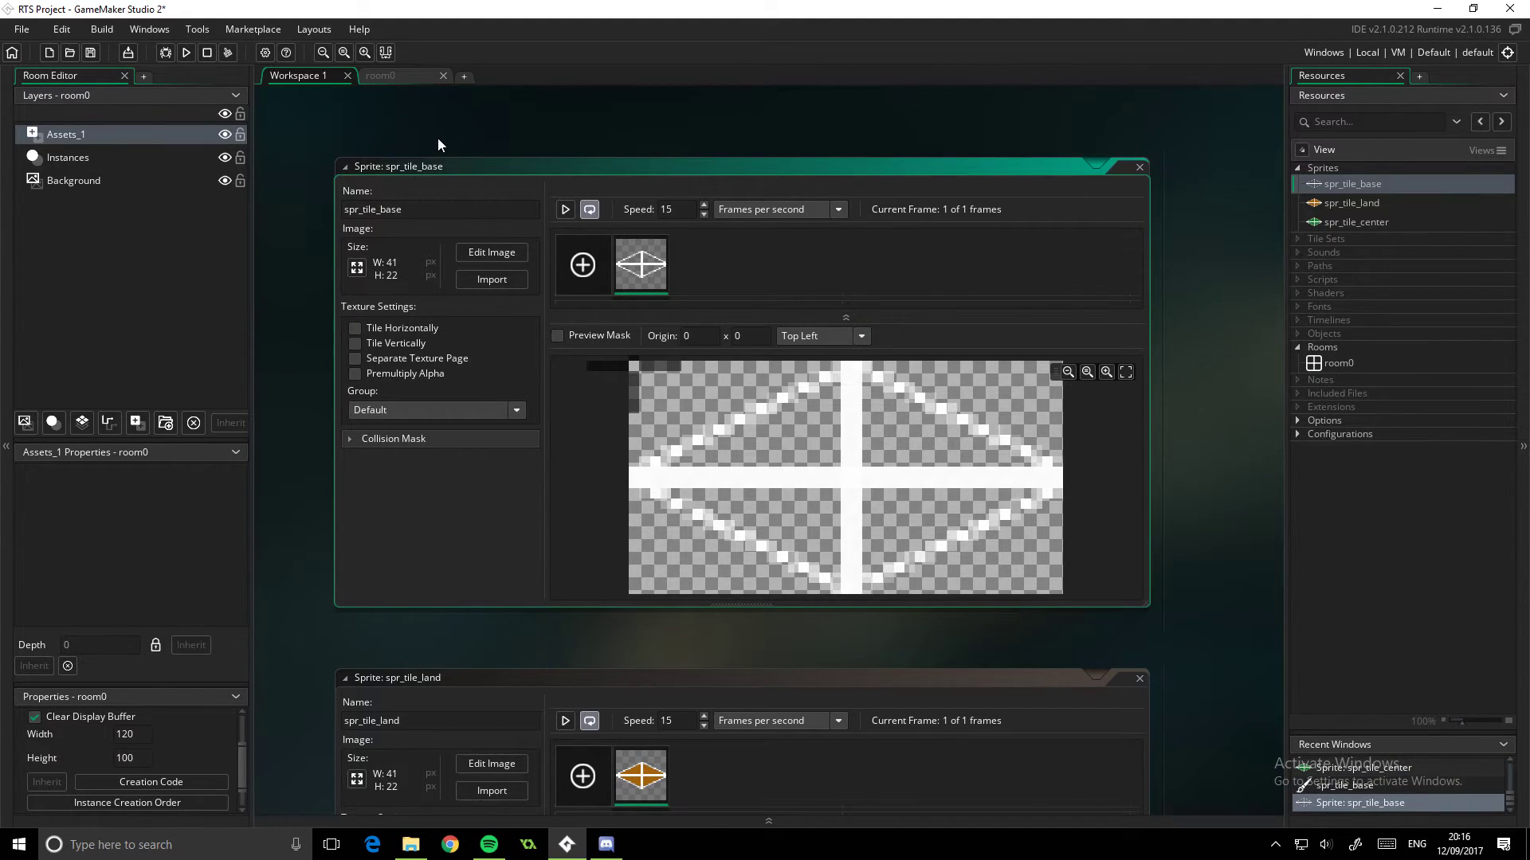
click(409, 77)
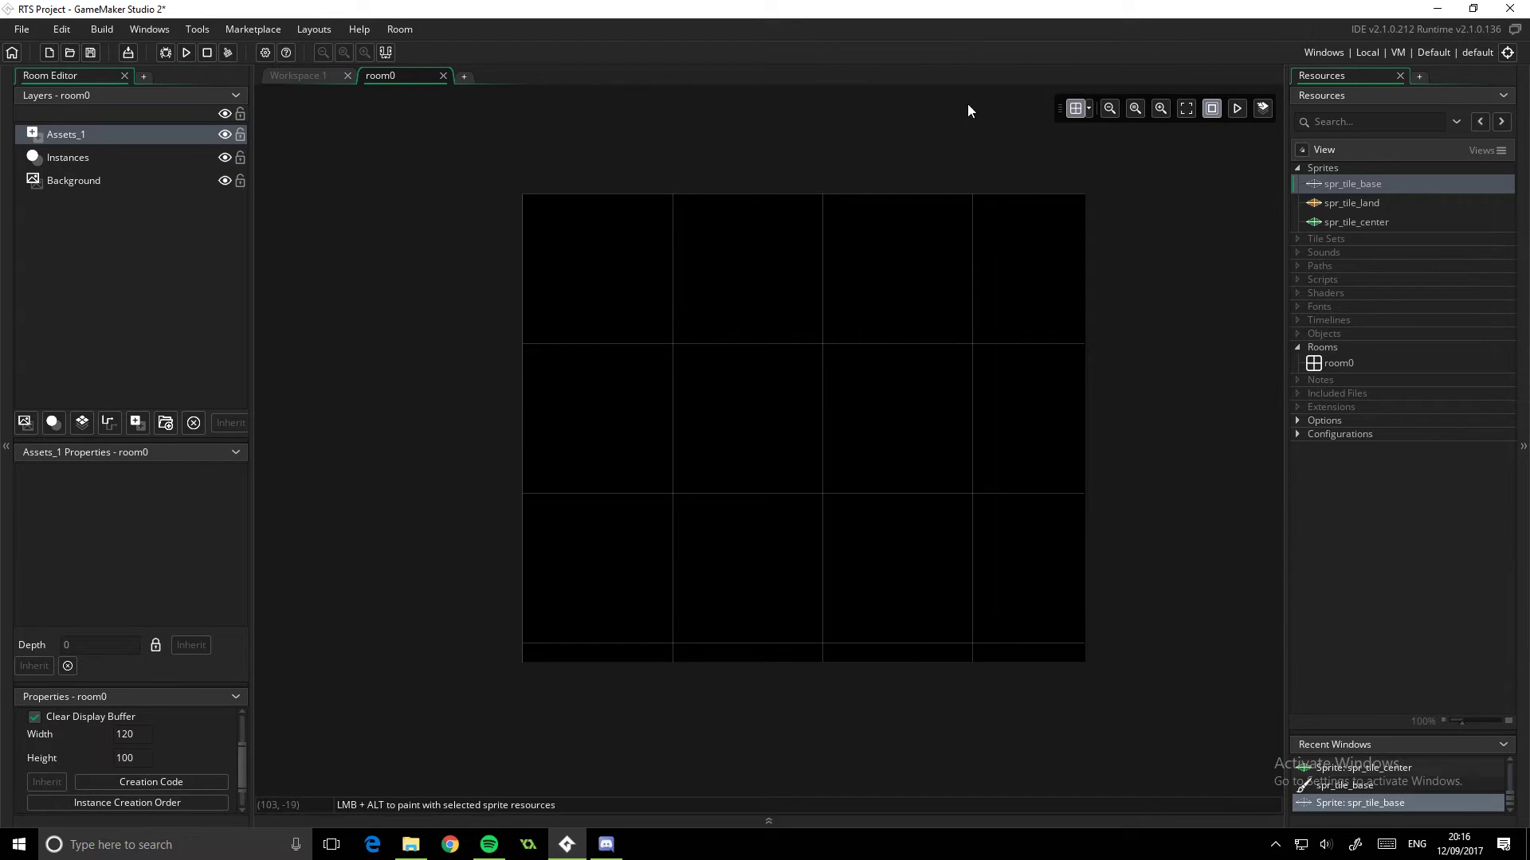
click(278, 75)
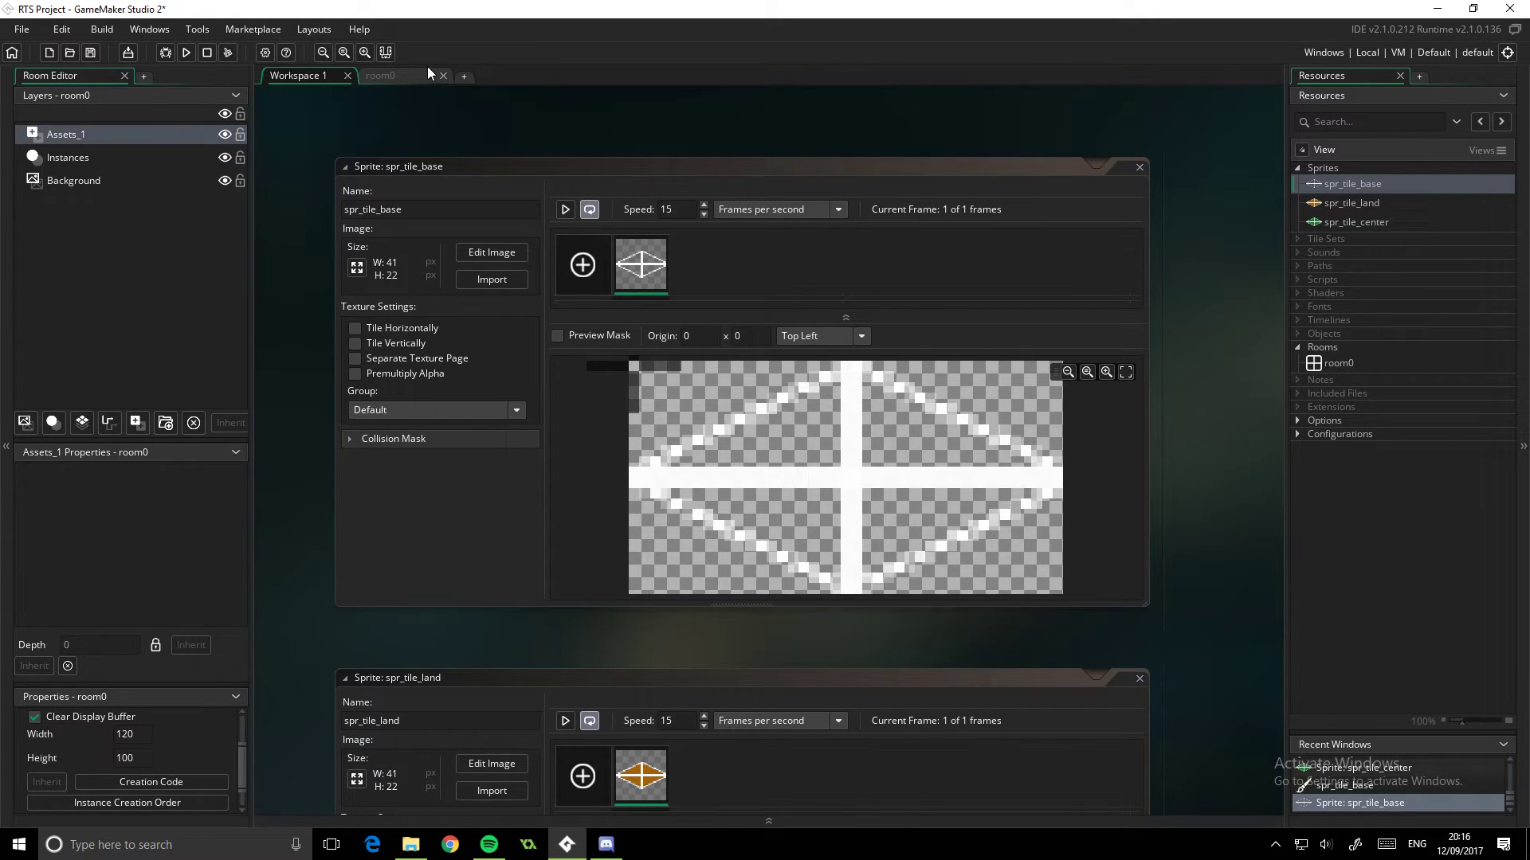
click(396, 77)
click(286, 73)
Step: In room0's grid settings, select the Grid X value for editing
click(430, 76)
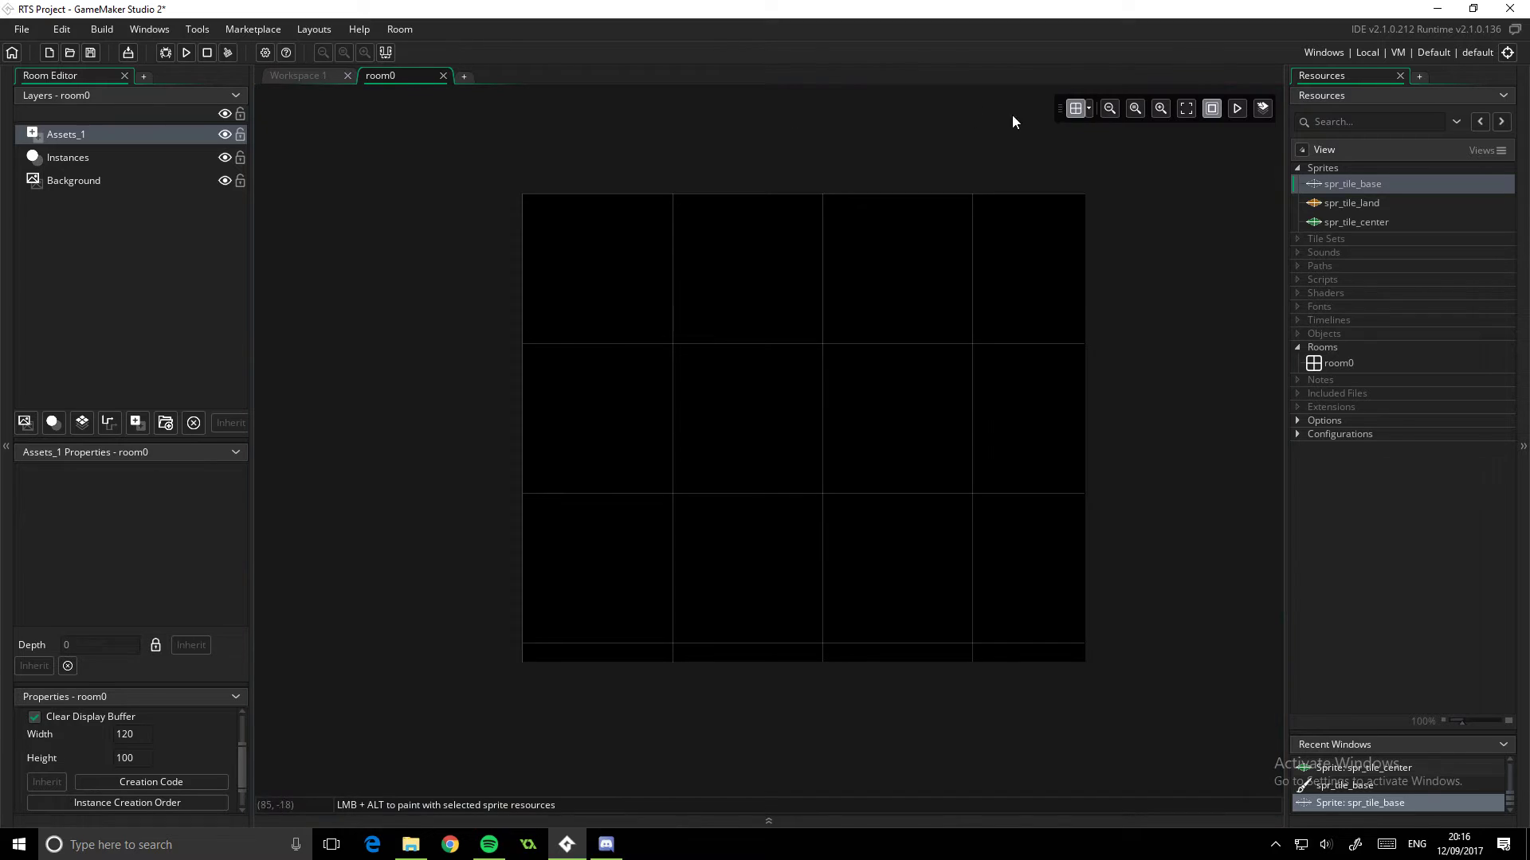
click(1088, 109)
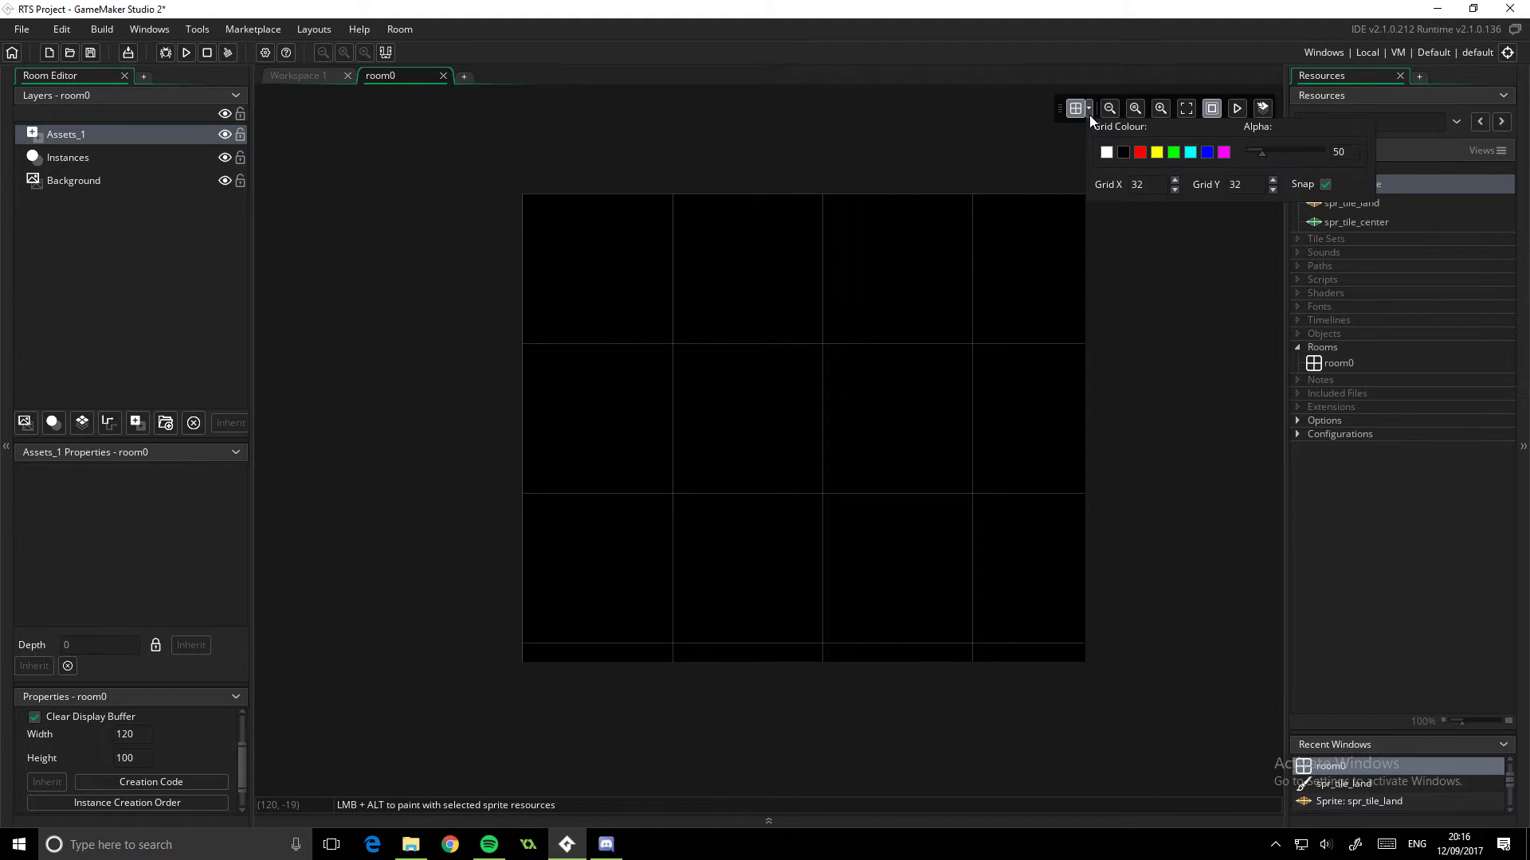
double_click(1139, 184)
Step: Set the room grid to 20 pixels wide by 11 pixels high
text(20)
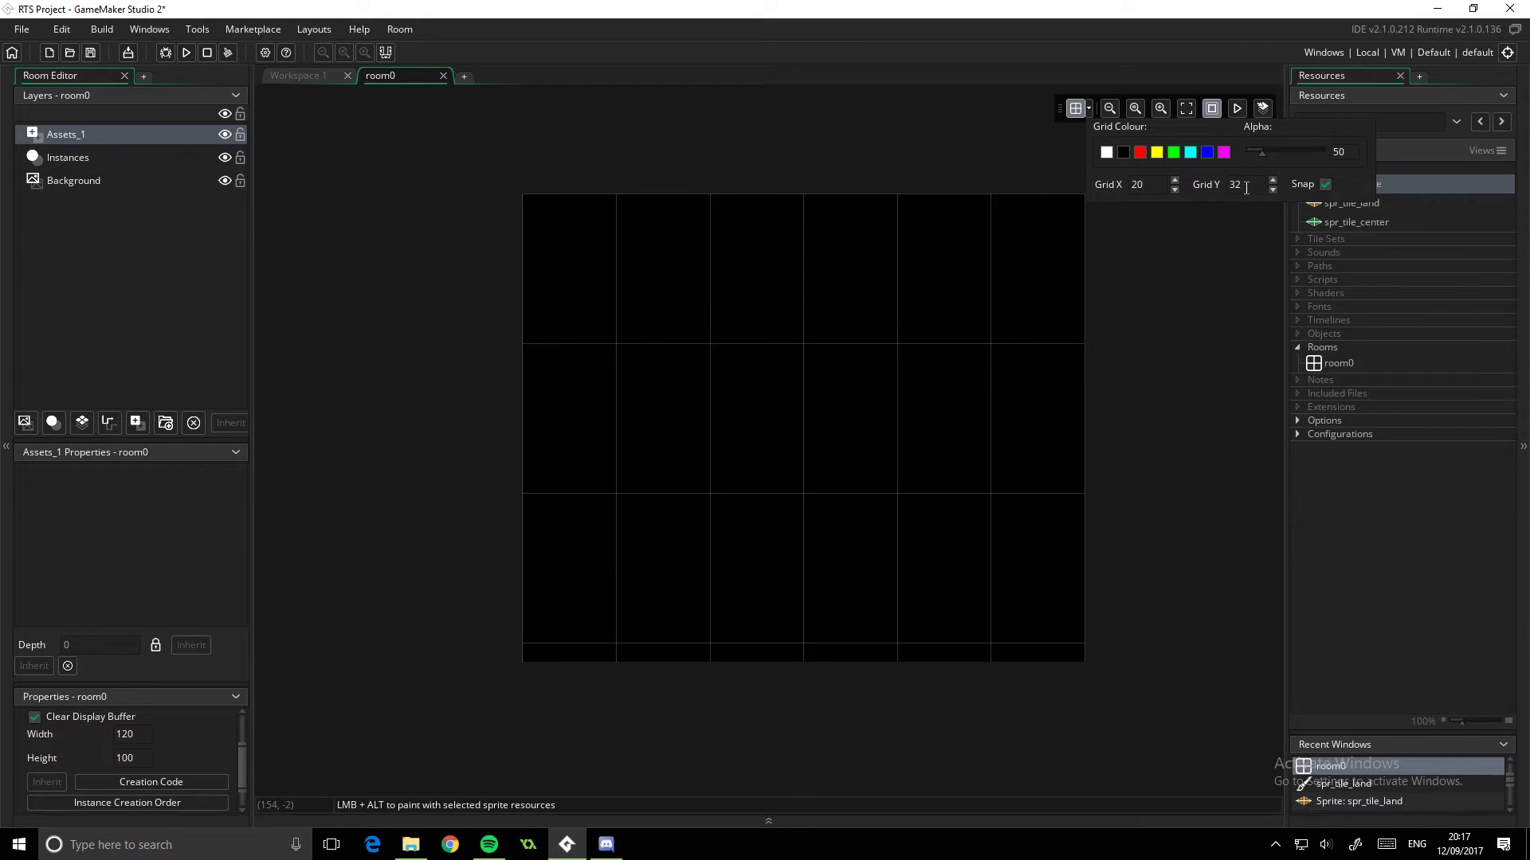
key(Tab)
text(11)
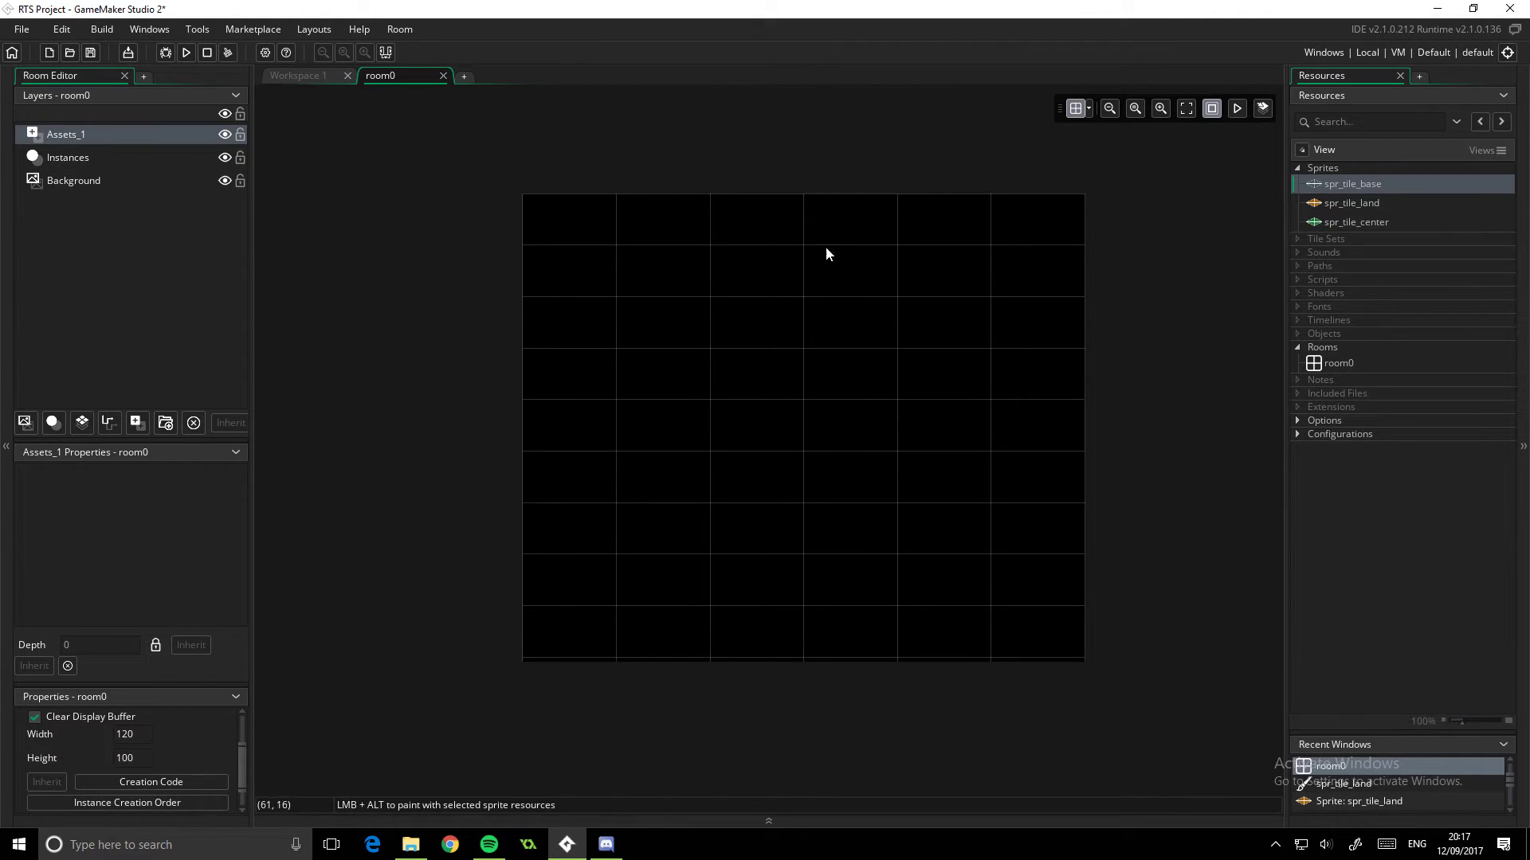
Step: Place two spr_tile_base, one spr_tile_center and one spr_tile_land tile in a diamond
drag(1352, 186, 746, 394)
click(1357, 224)
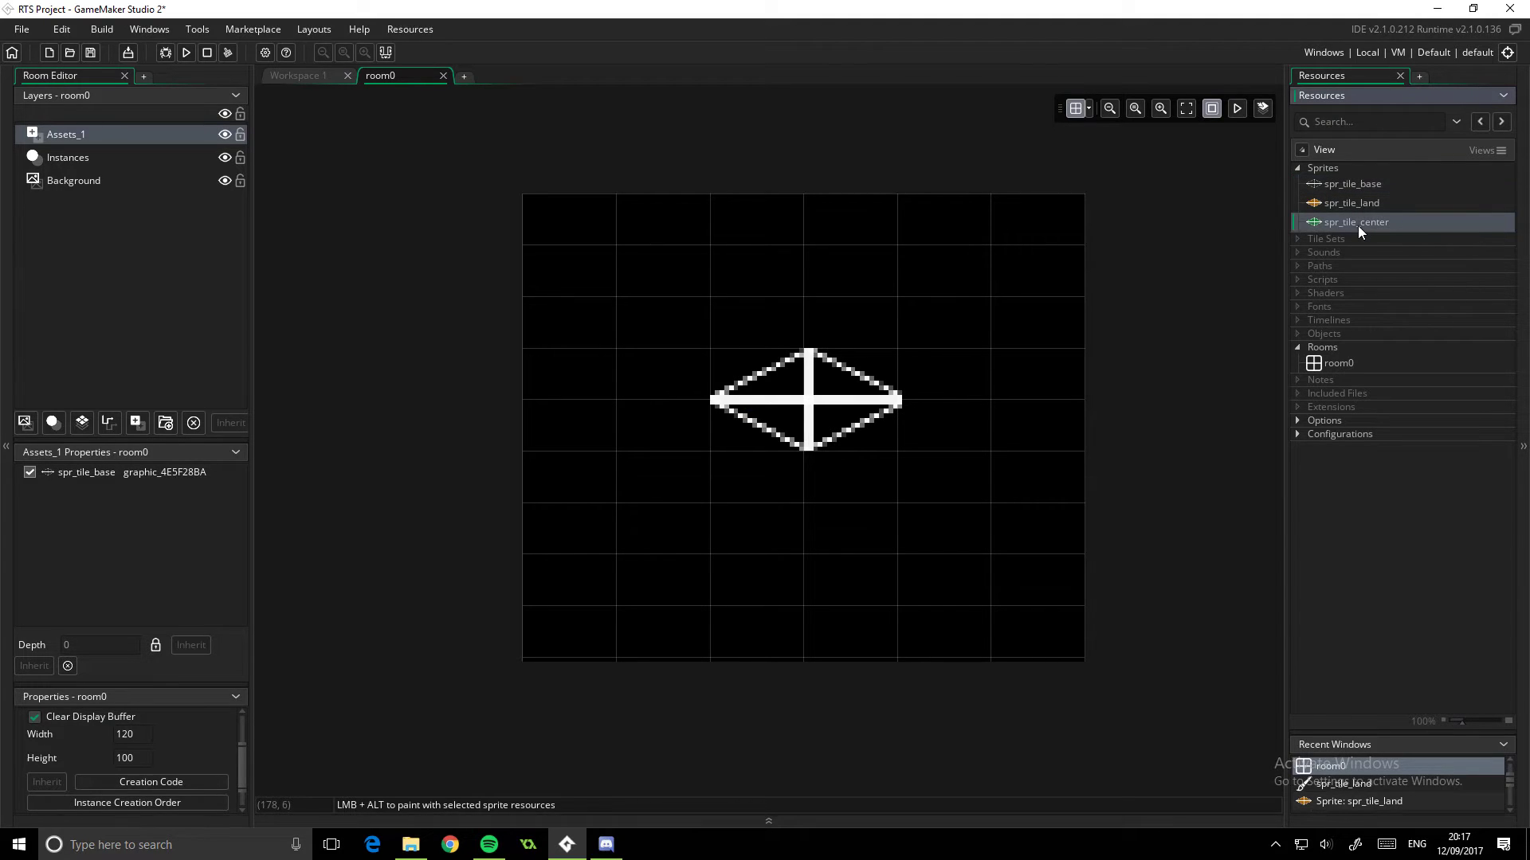
drag(1358, 224, 843, 341)
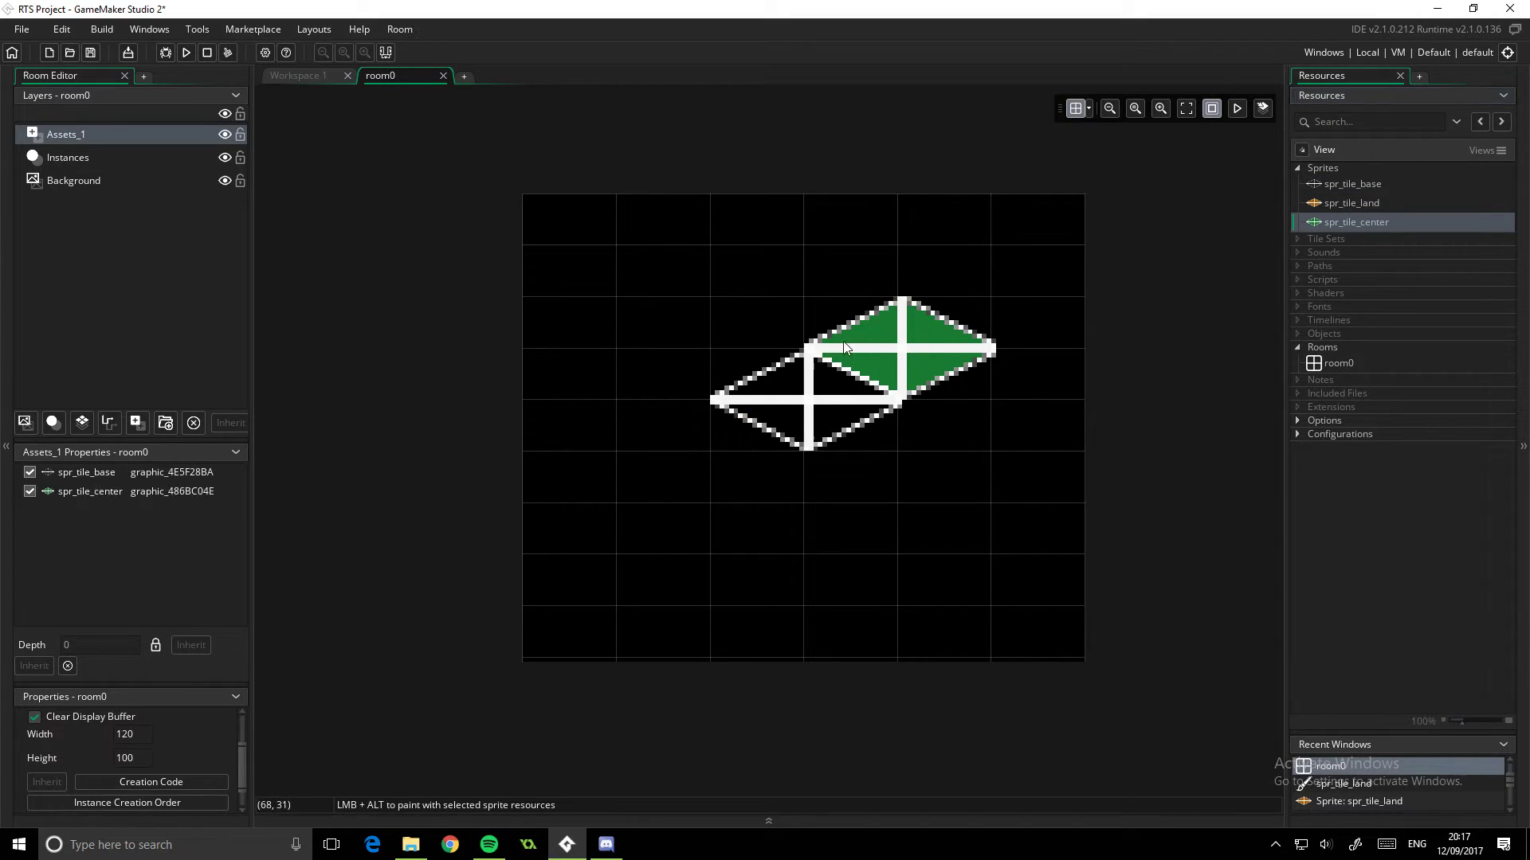
drag(1332, 198, 693, 342)
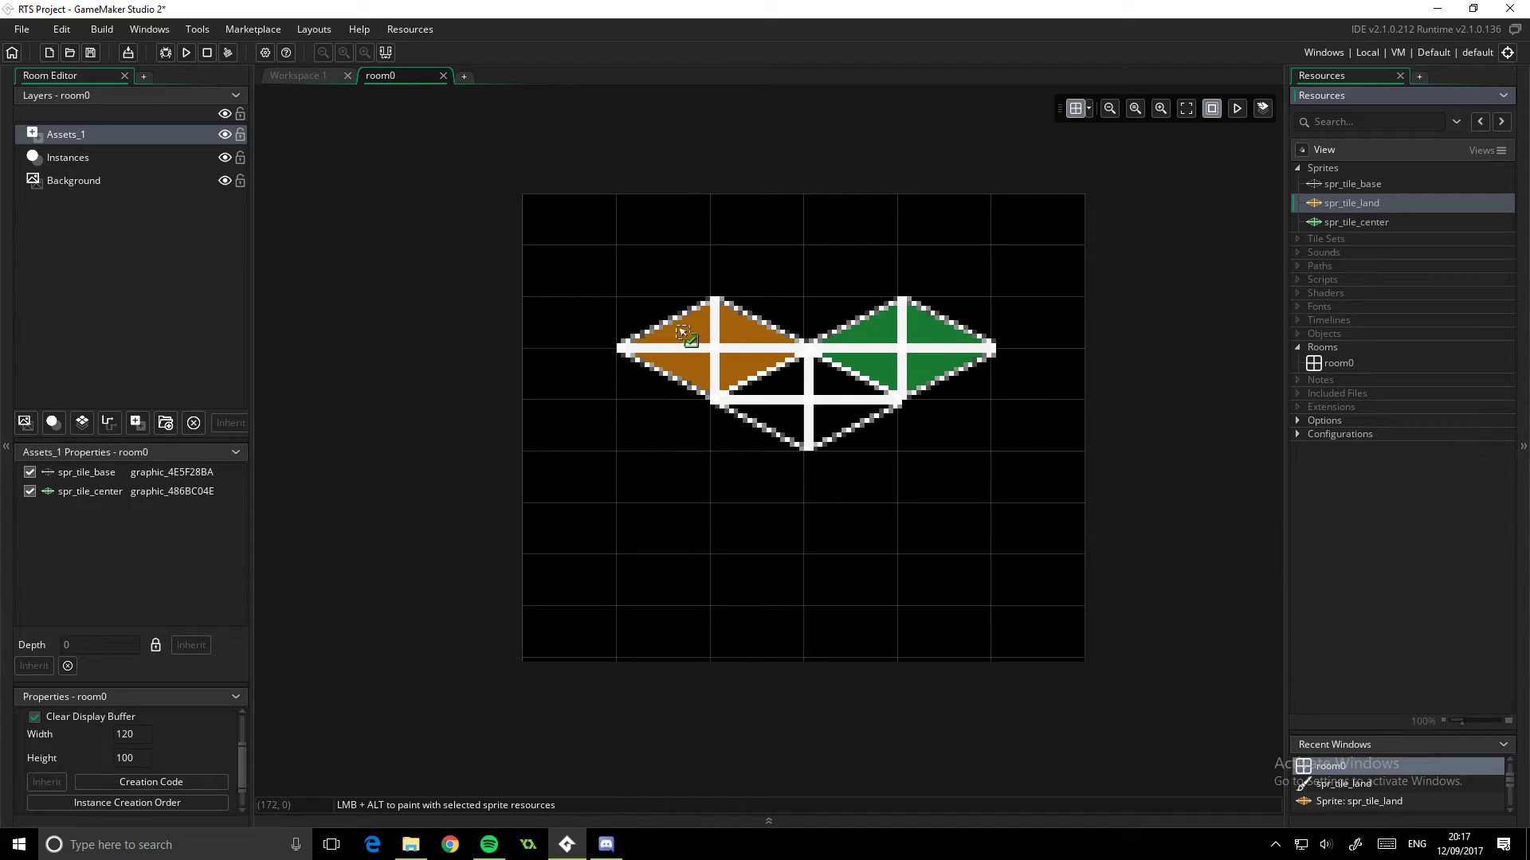
drag(1352, 184, 807, 296)
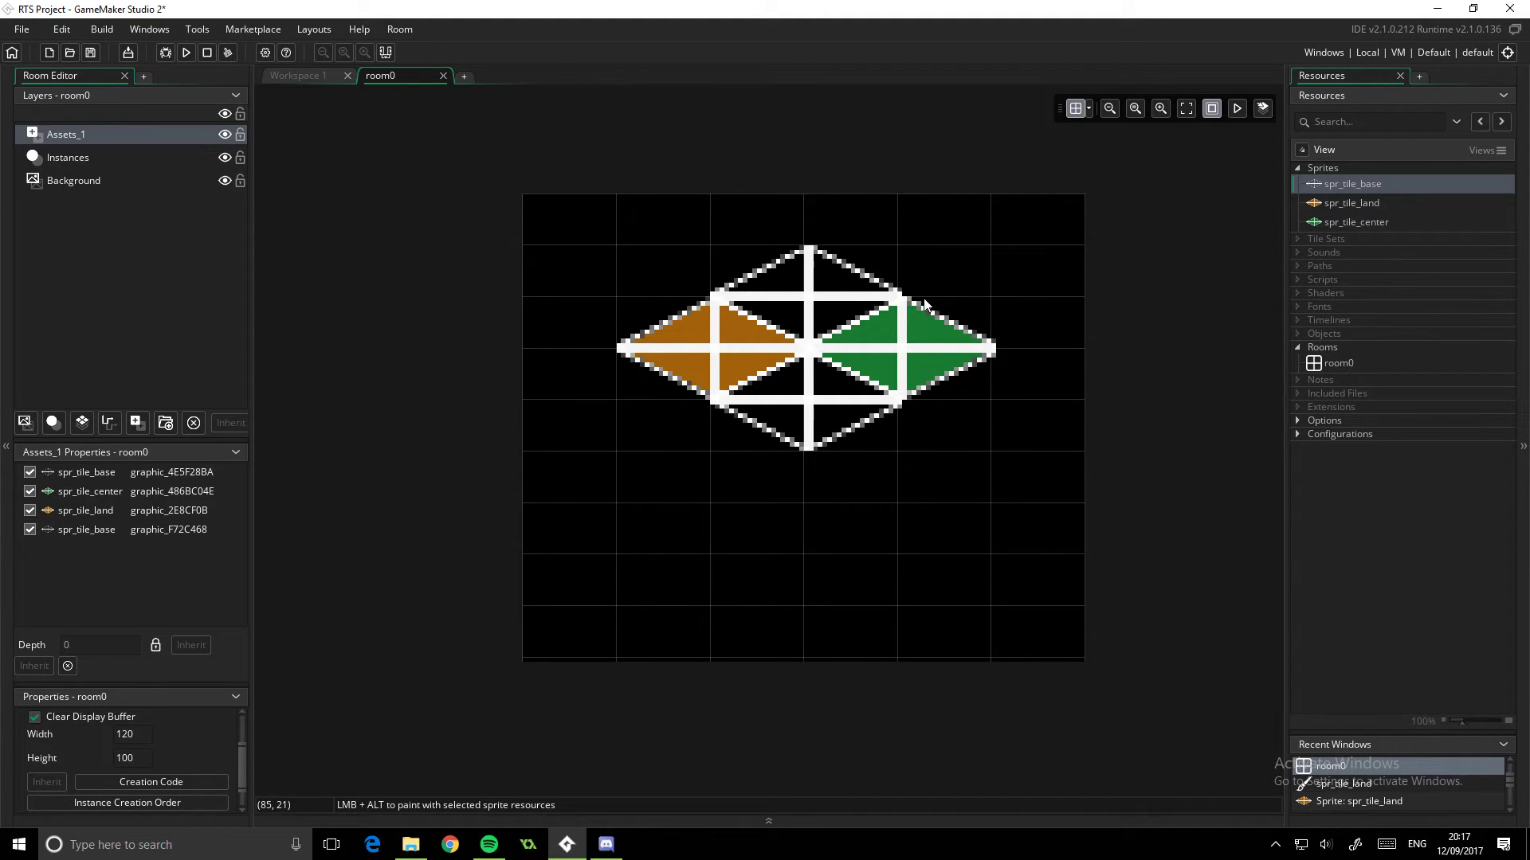
Step: Delete the previously placed tiles from the Assets_1 layer
click(88, 475)
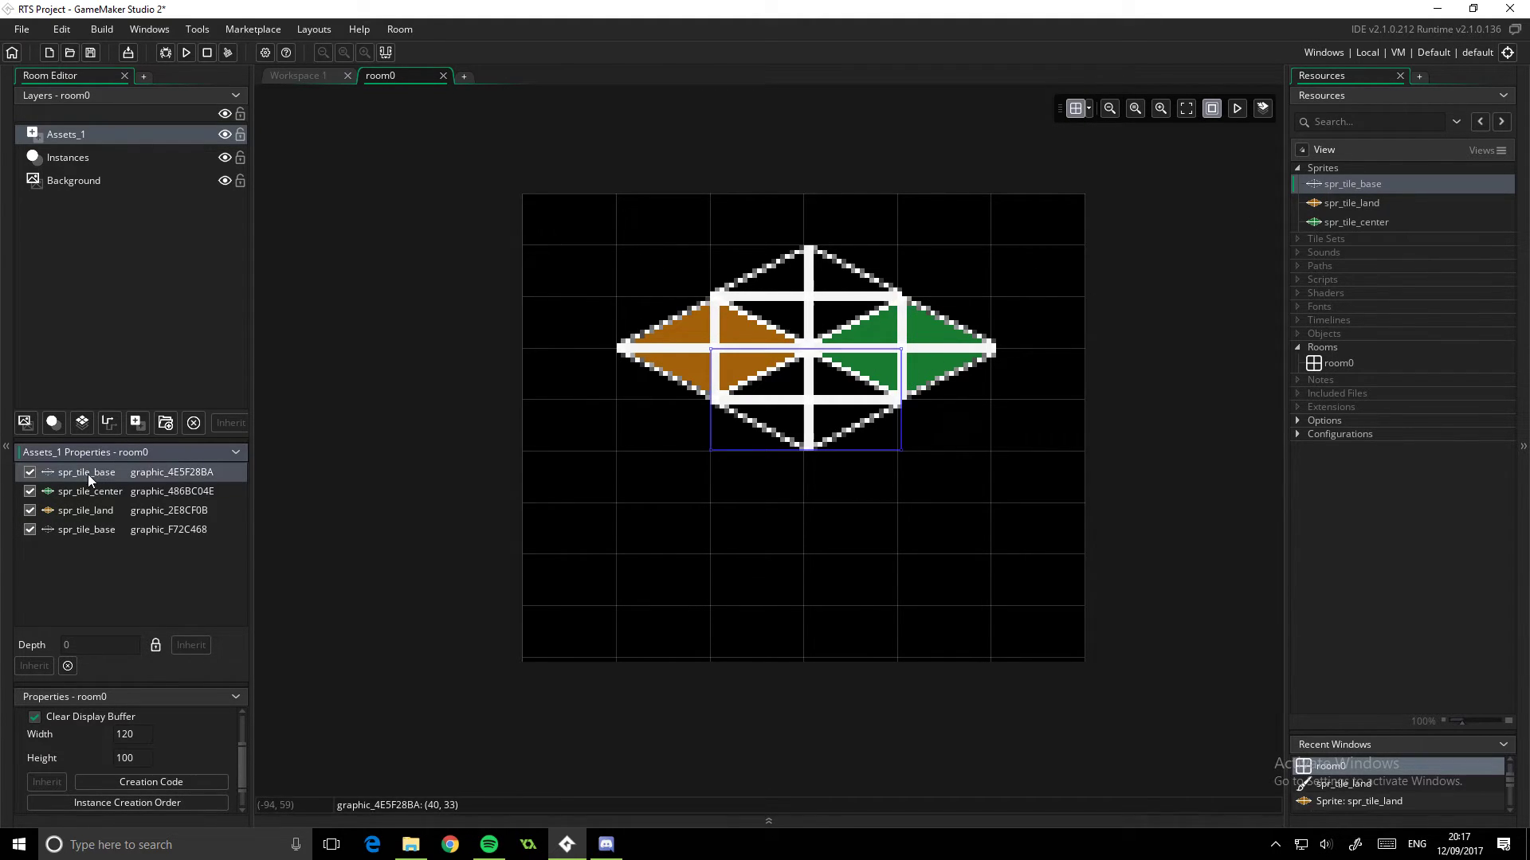
key(Delete)
click(122, 489)
key(Delete)
click(130, 475)
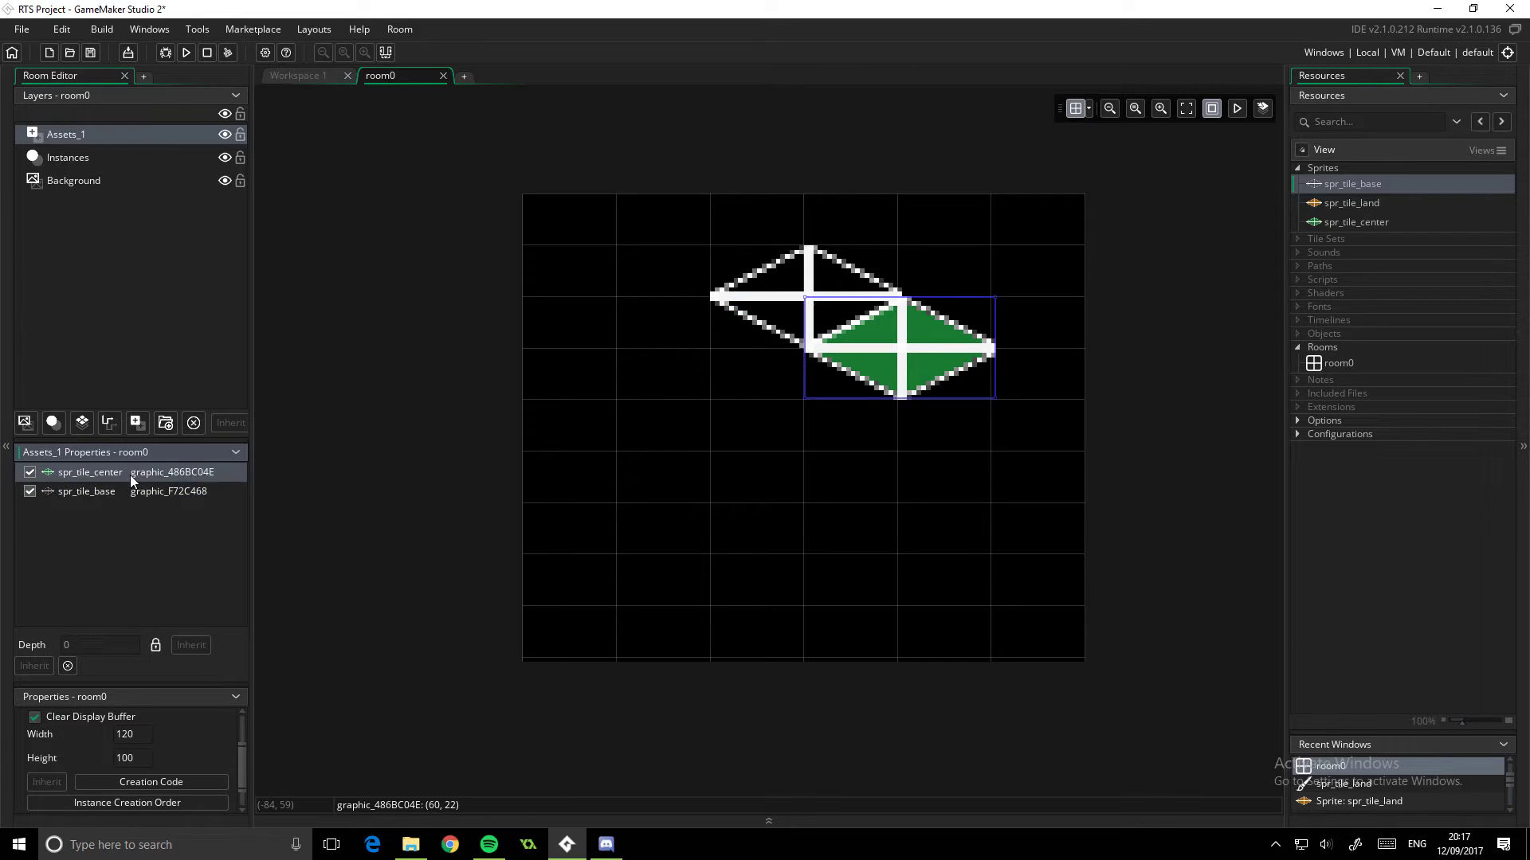
key(Delete)
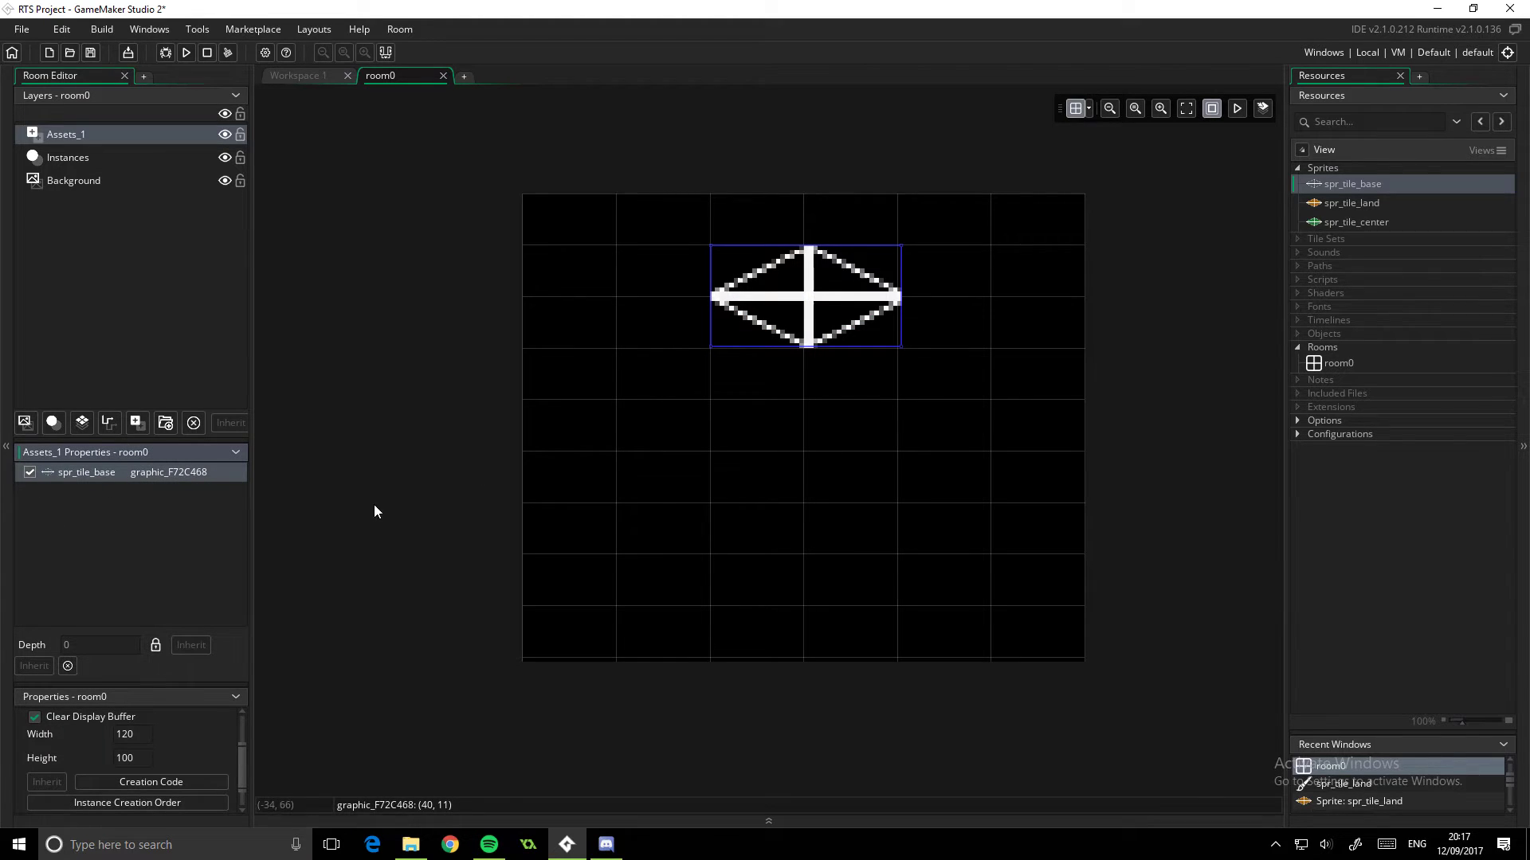
key(Delete)
Step: Place spr_tile_center in the middle and ring it with spr_tile_land tiles in three rows
drag(1337, 222, 729, 423)
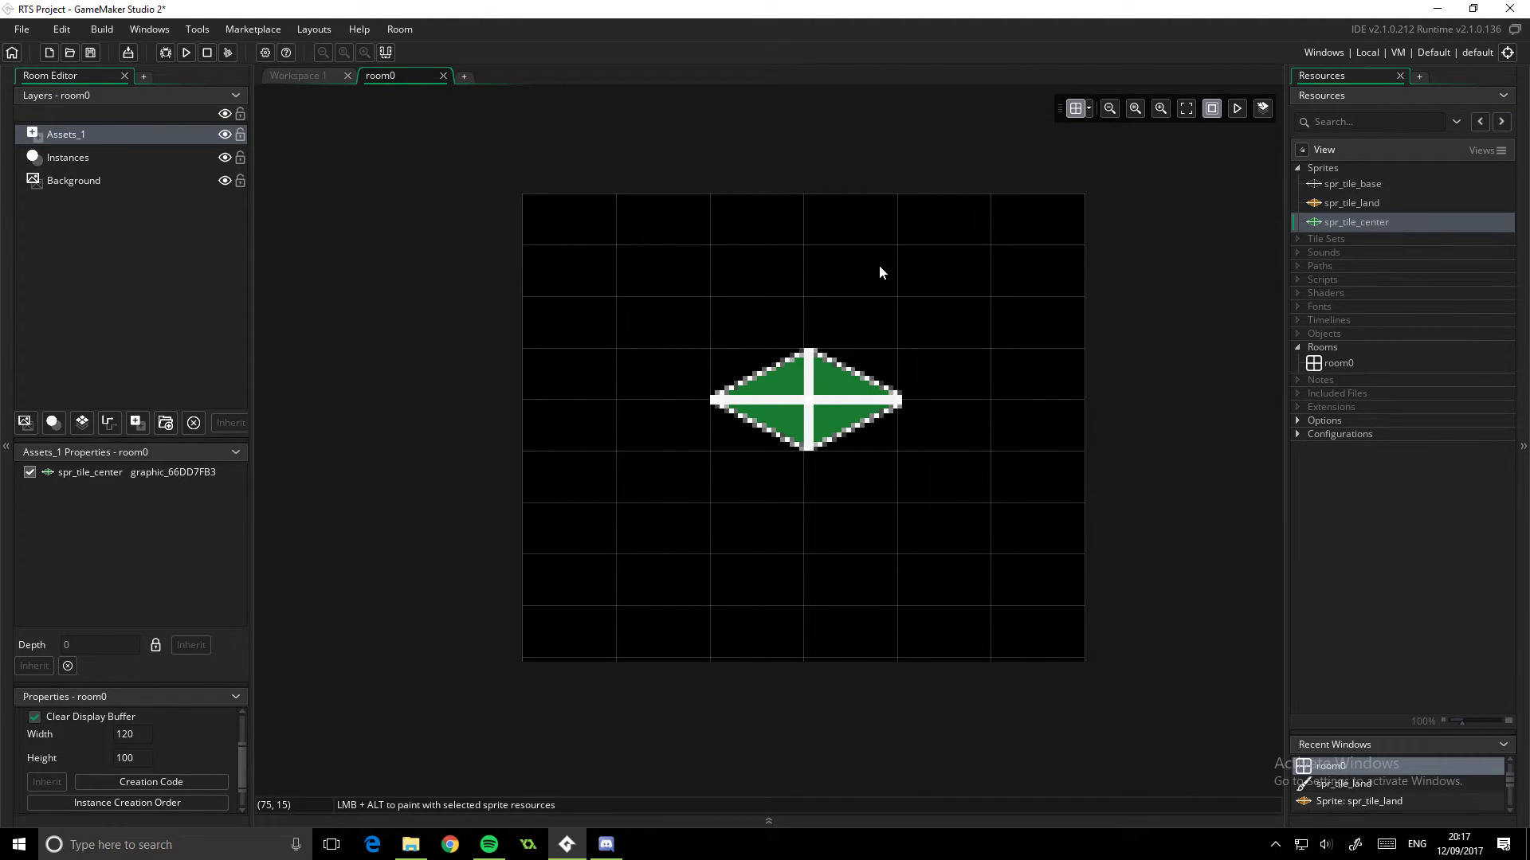
drag(1383, 203, 829, 343)
drag(1327, 204, 761, 274)
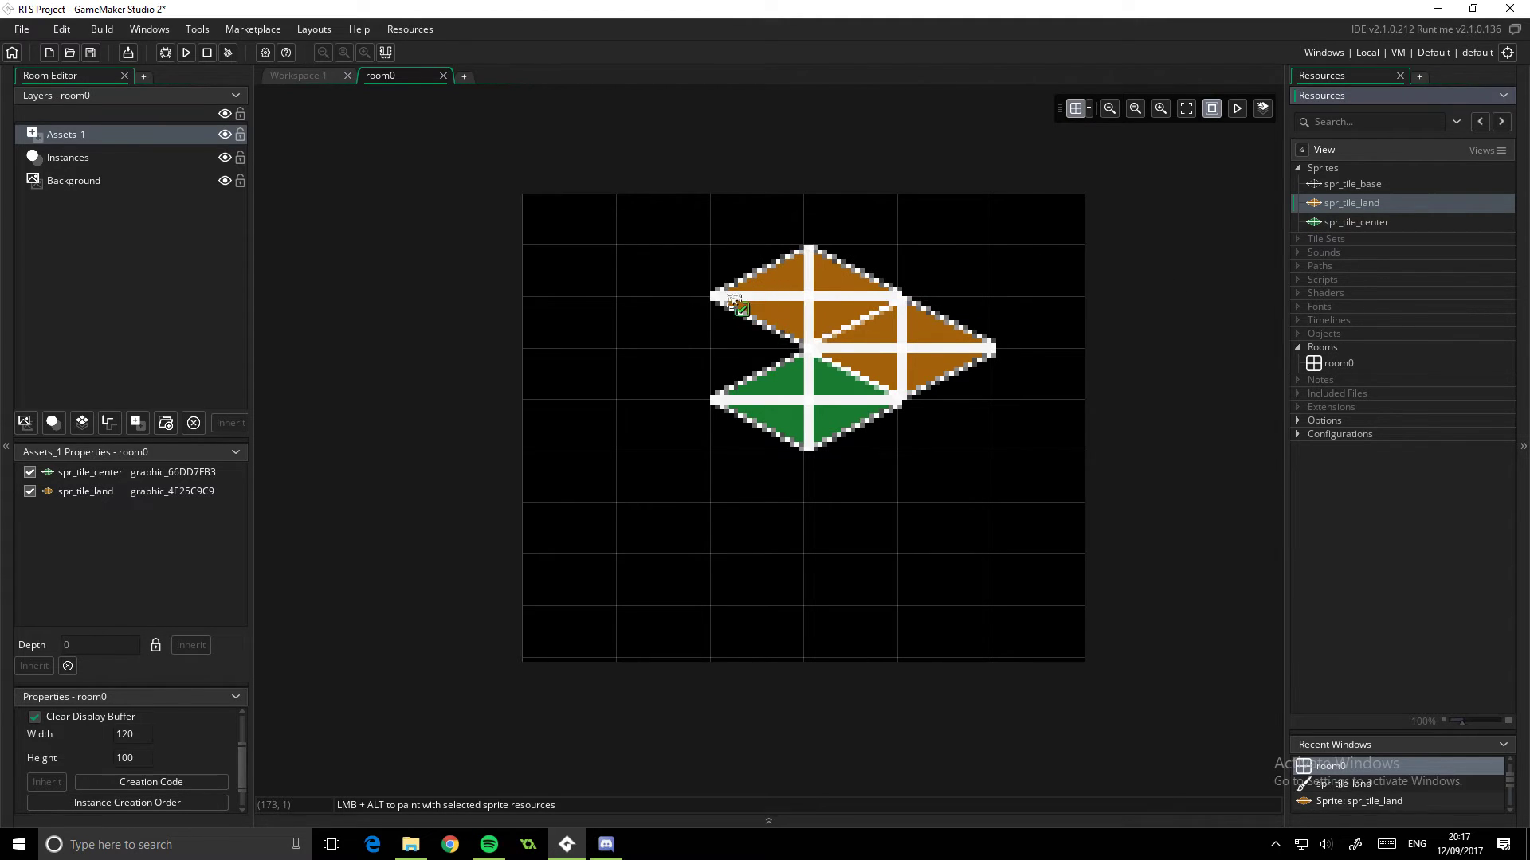
drag(1365, 201, 662, 323)
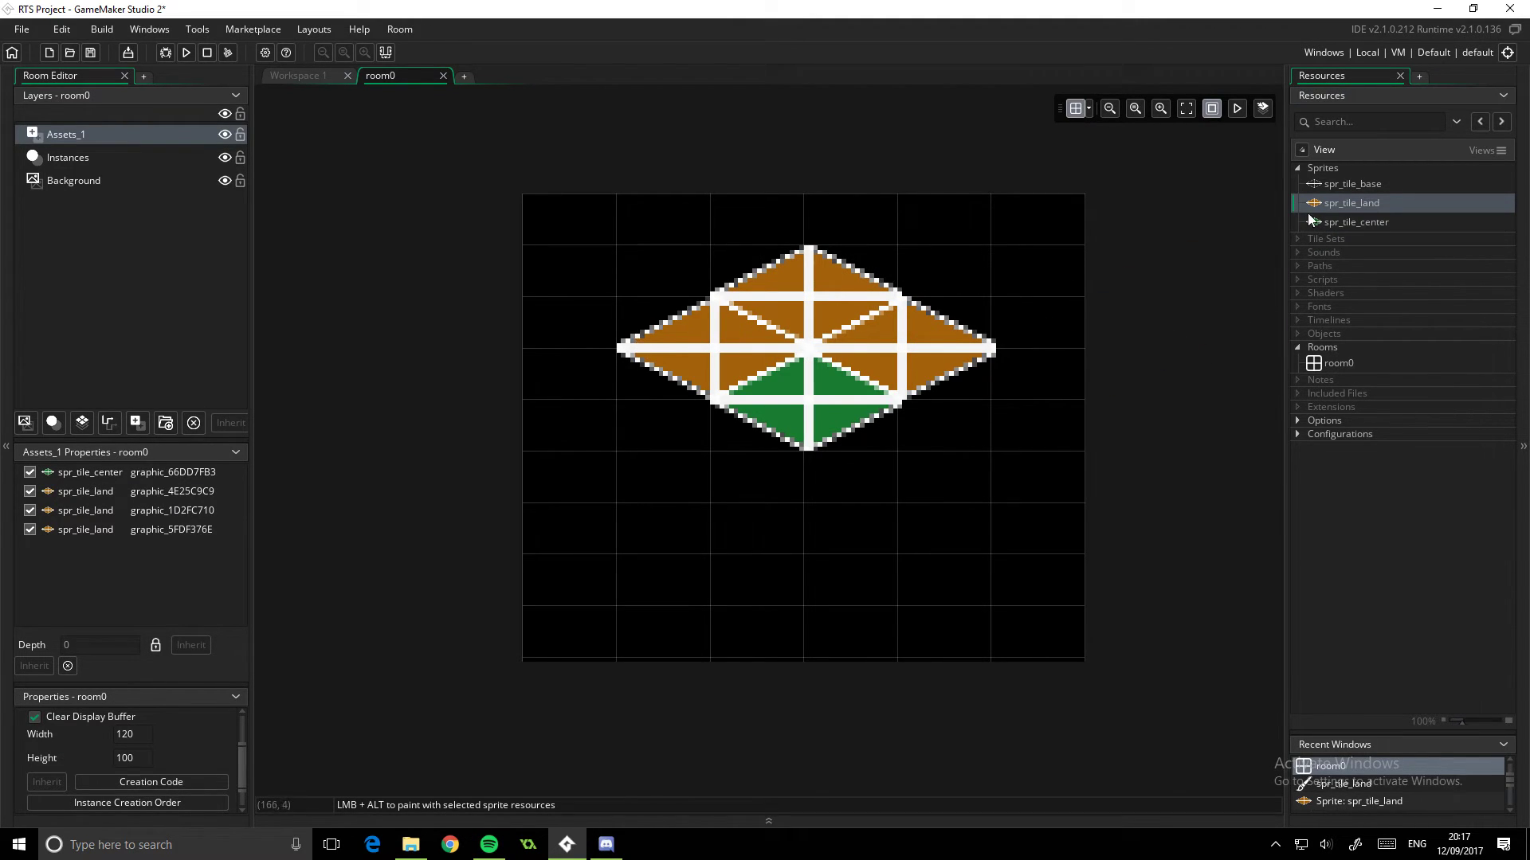
drag(1307, 209, 891, 428)
drag(1345, 203, 637, 451)
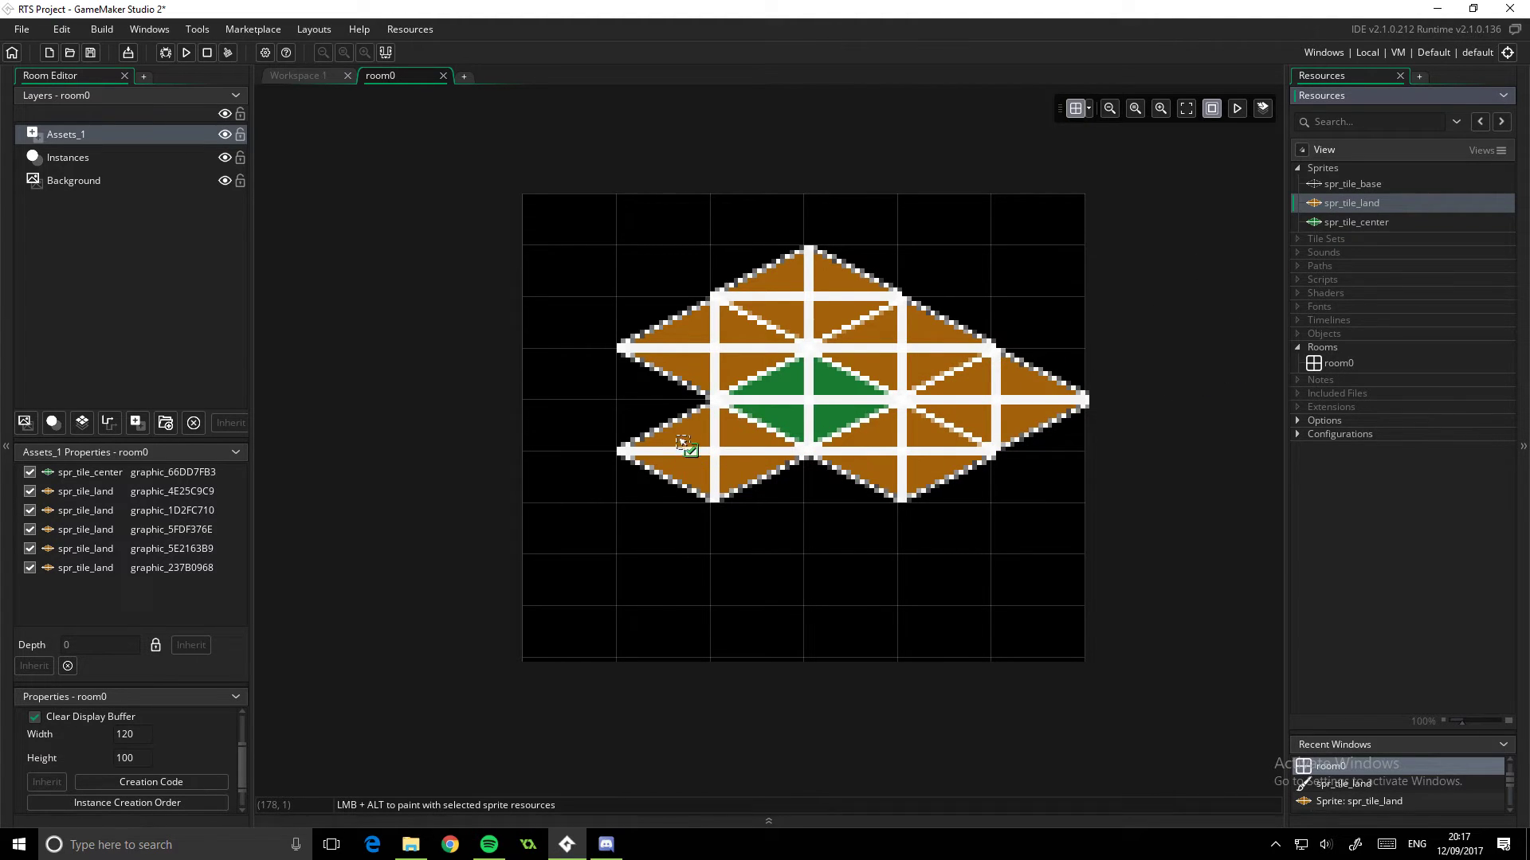
drag(1346, 203, 805, 502)
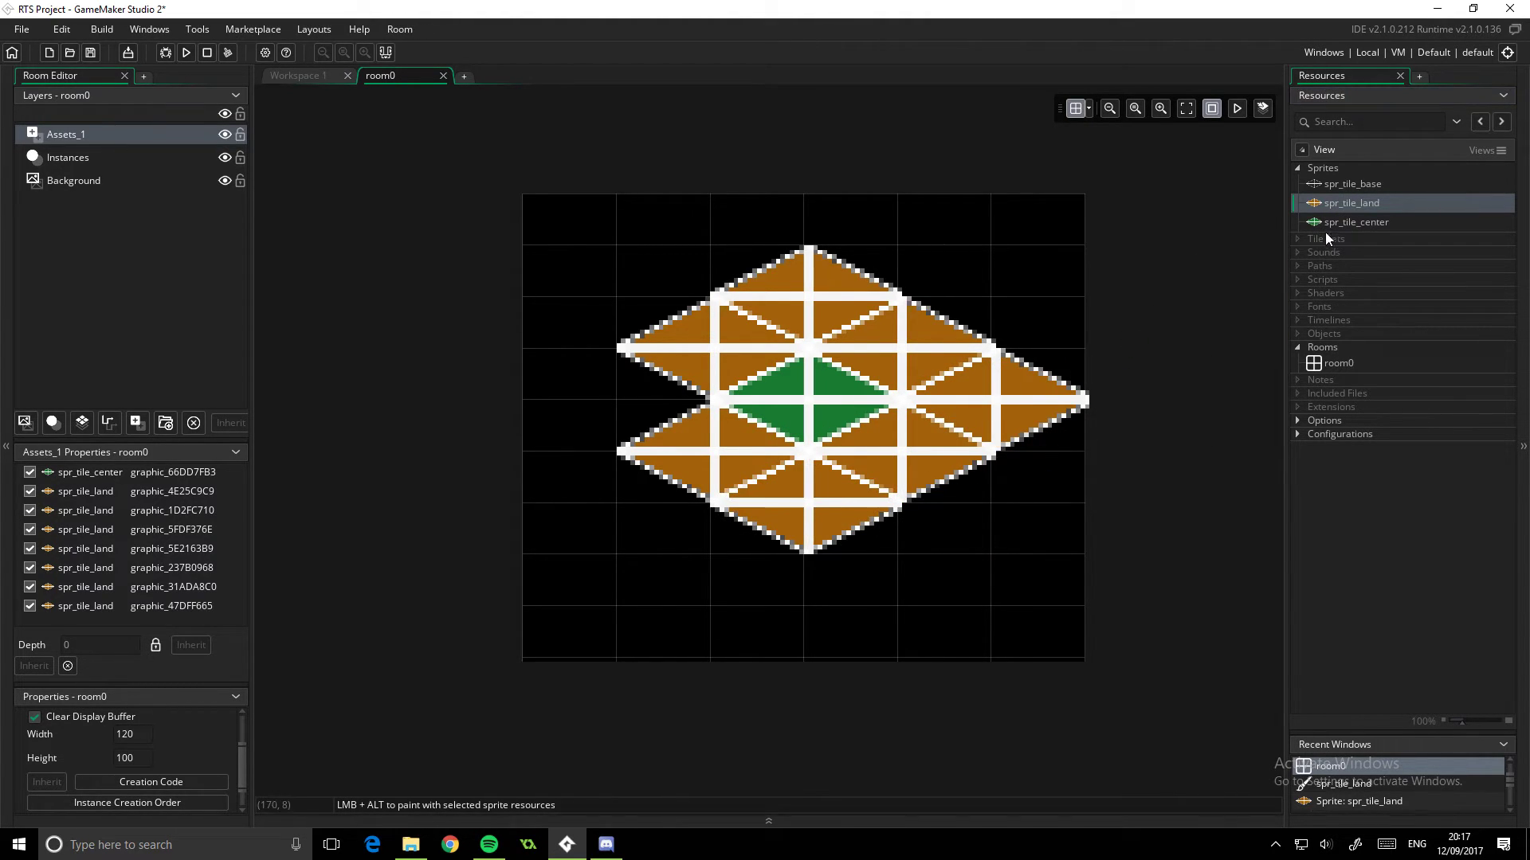
drag(1344, 204, 545, 374)
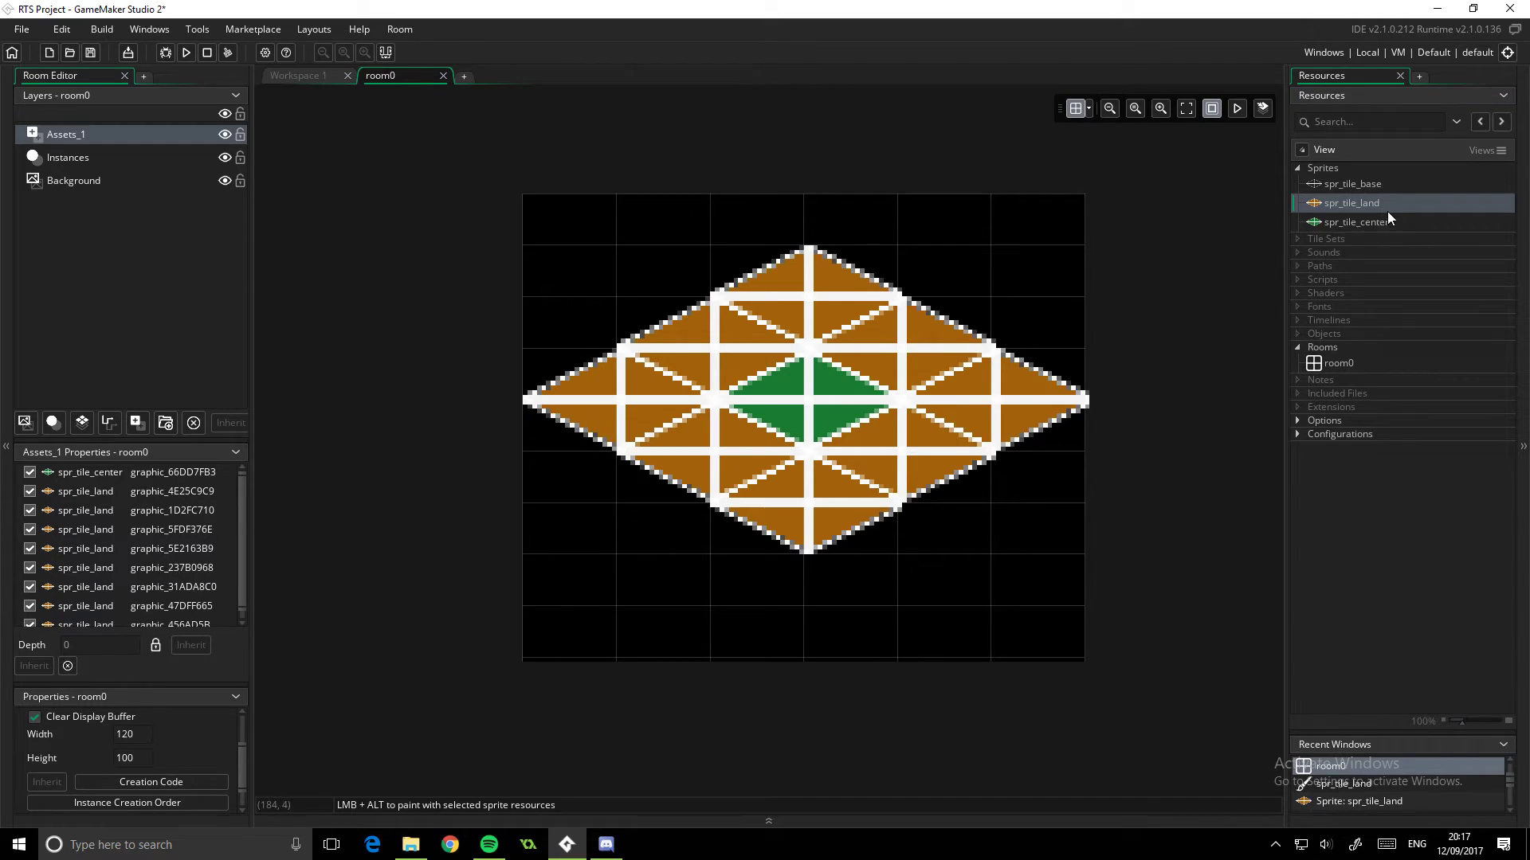
drag(1351, 203, 823, 257)
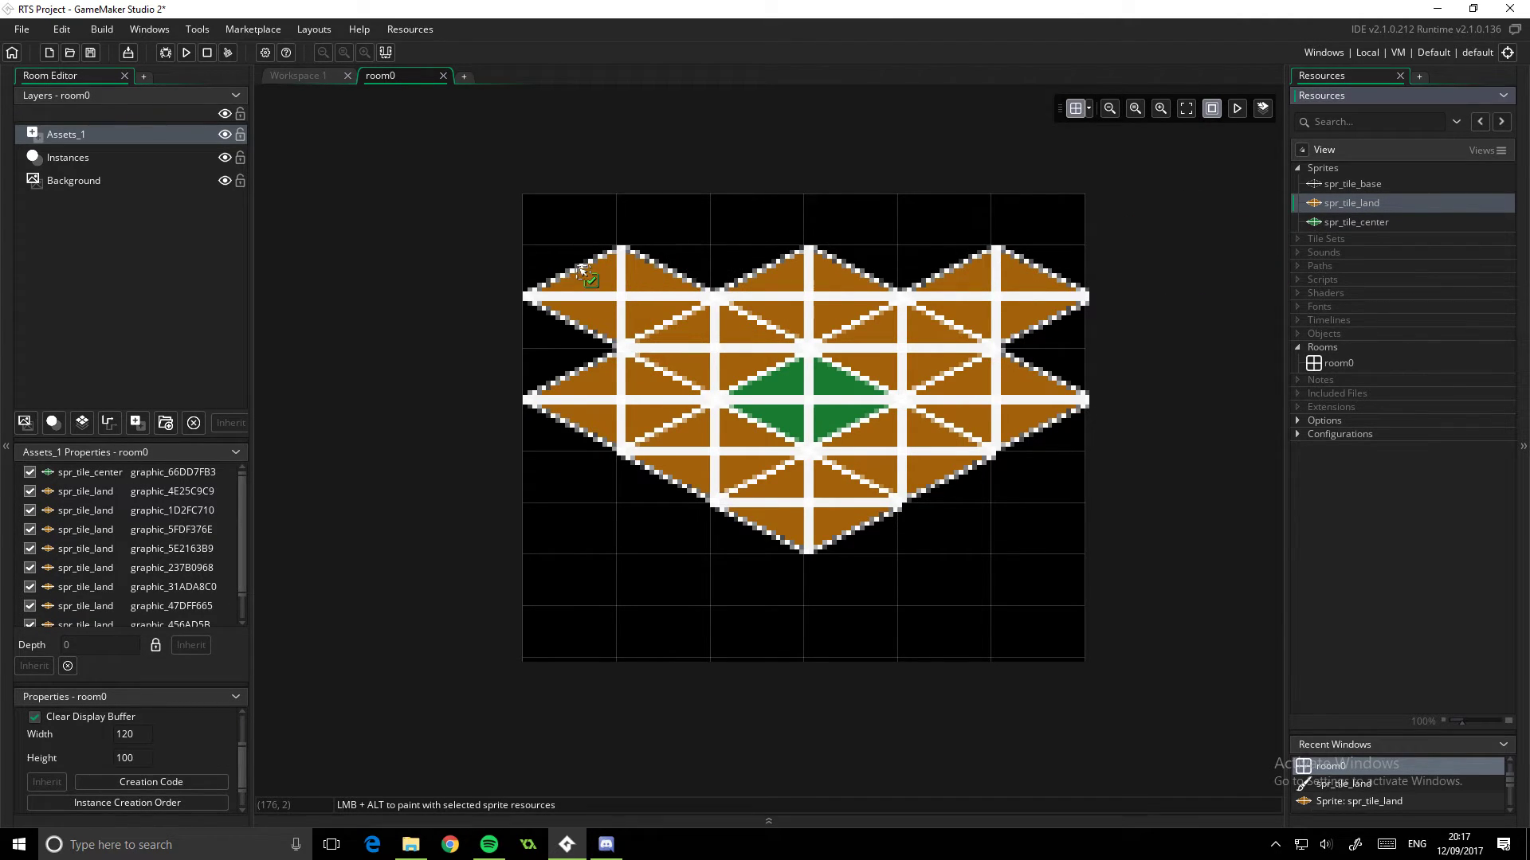
drag(1337, 198, 996, 550)
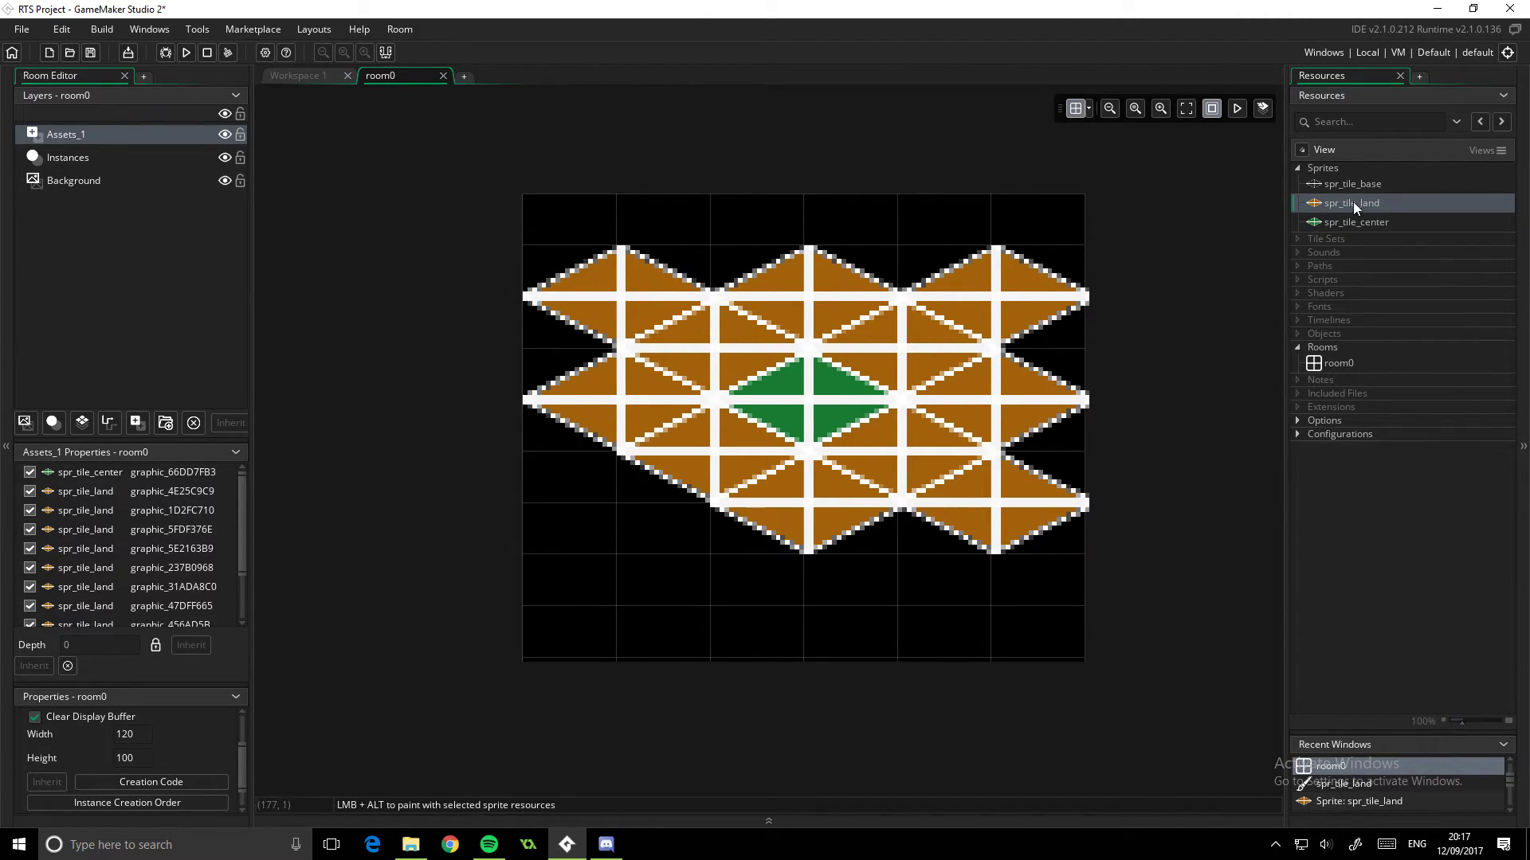
drag(1353, 203, 625, 506)
scroll(935, 408, up, 2)
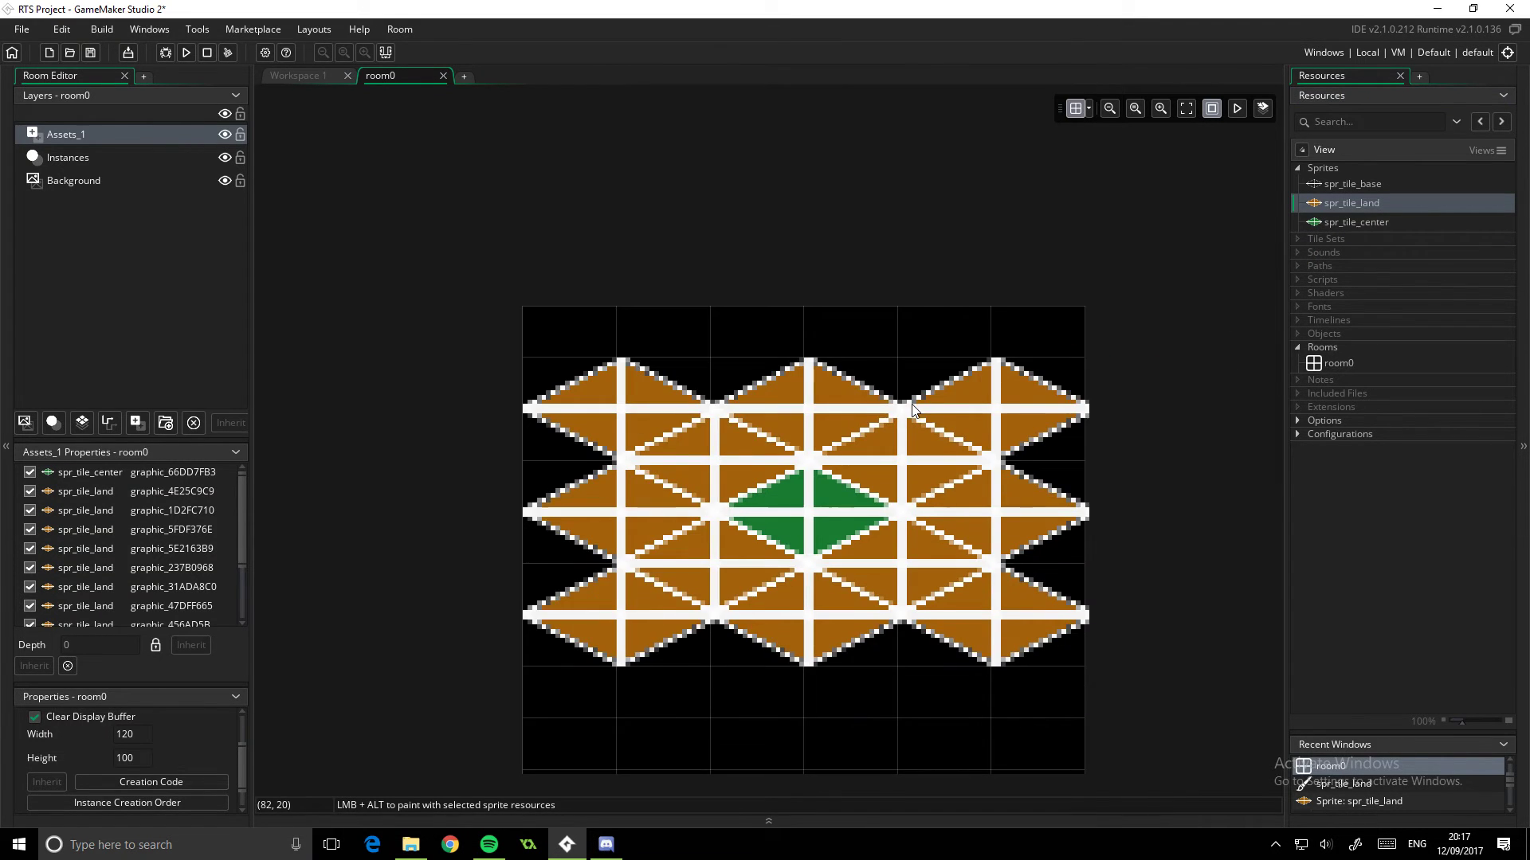
ctrl+scroll(912, 410, down, 5)
ctrl+scroll(865, 475, up, 2)
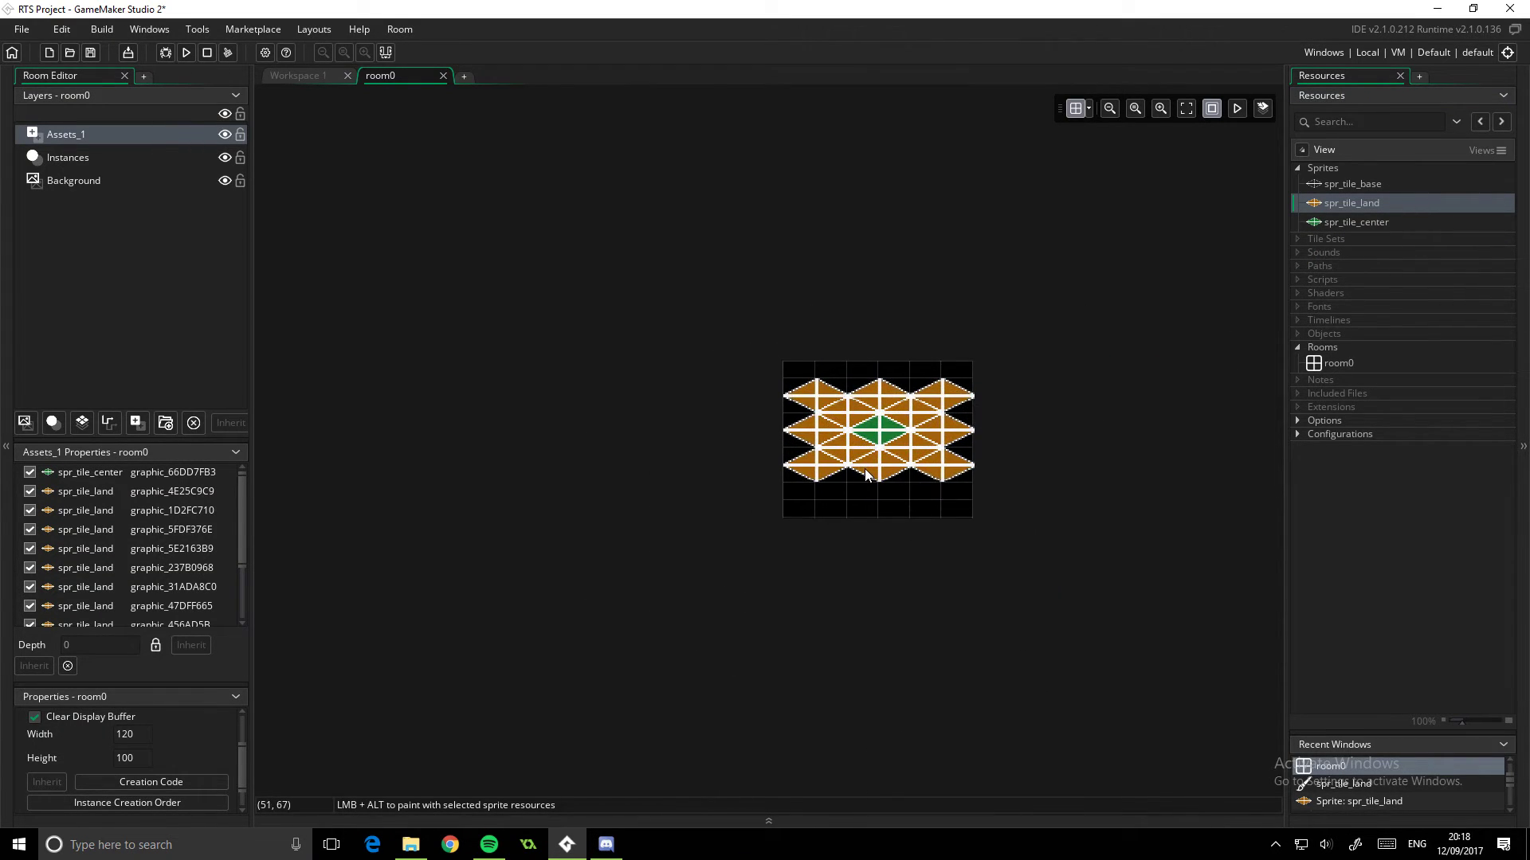
ctrl+scroll(863, 469, up, 3)
ctrl+scroll(884, 441, down, 2)
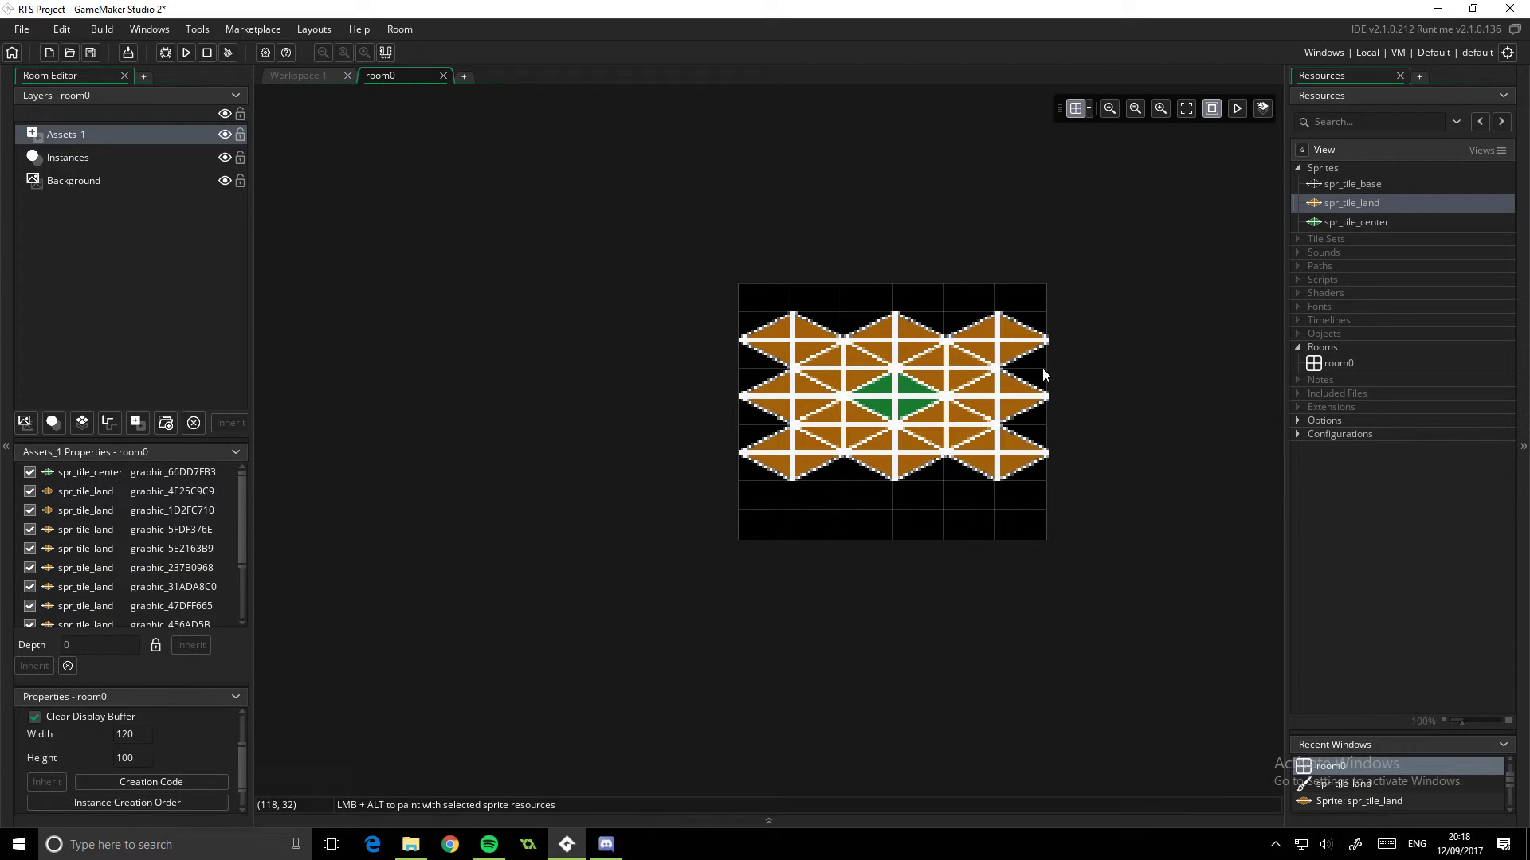
click(851, 375)
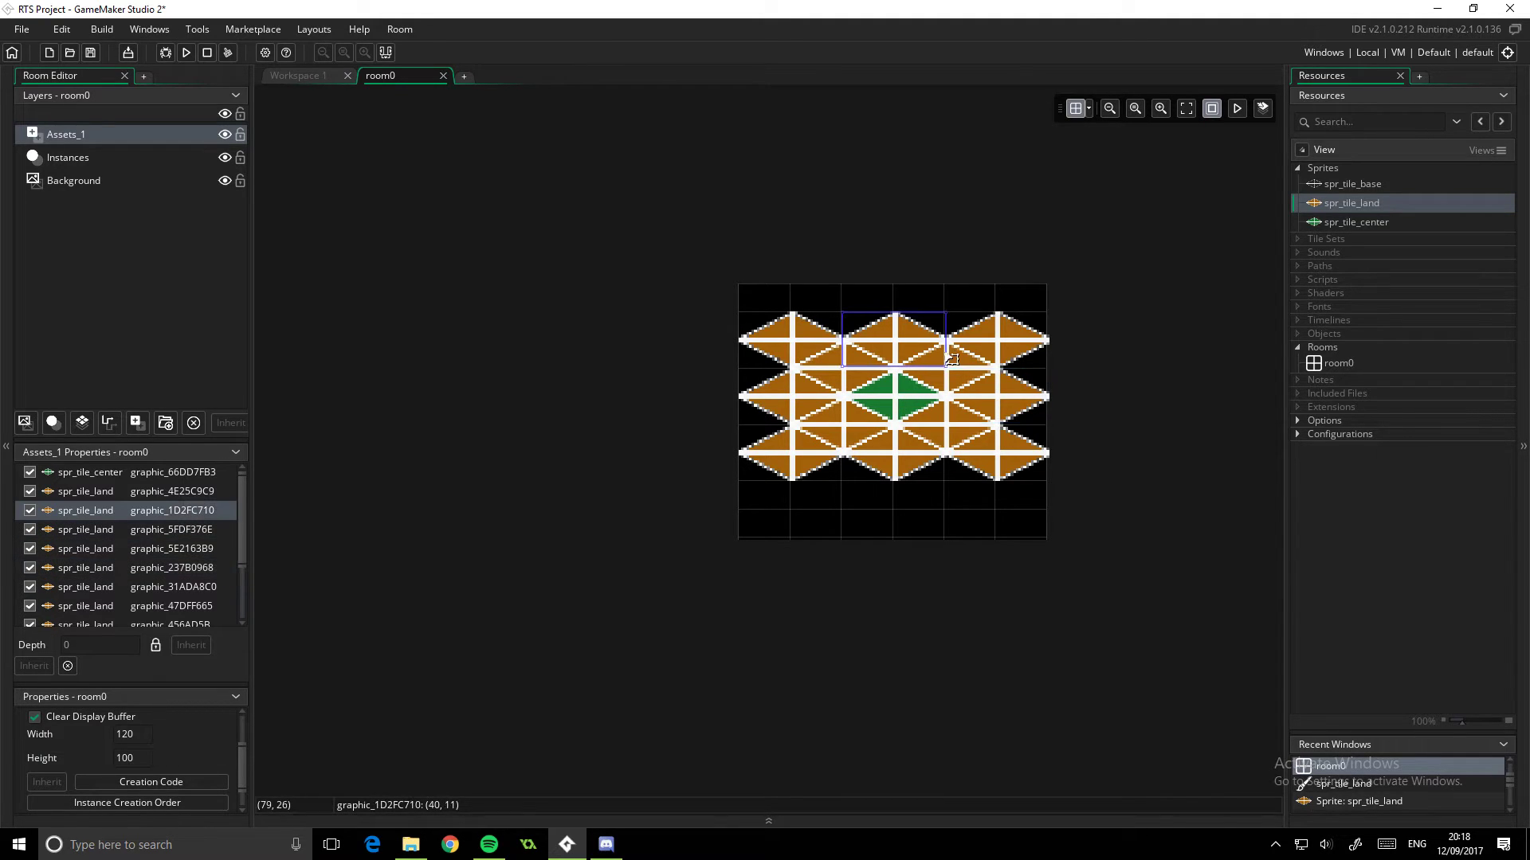
click(970, 365)
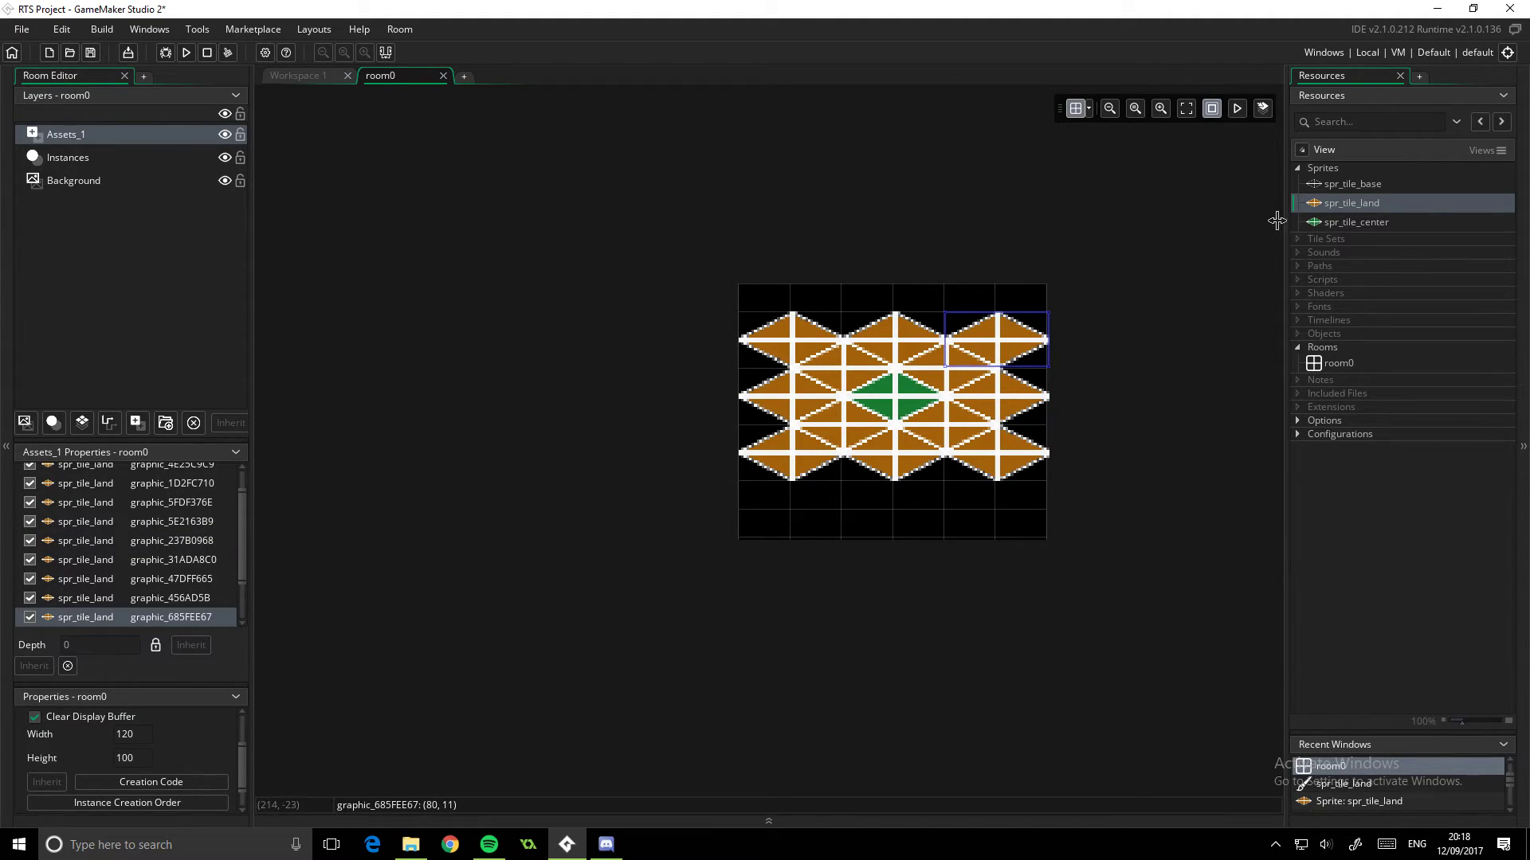
click(626, 322)
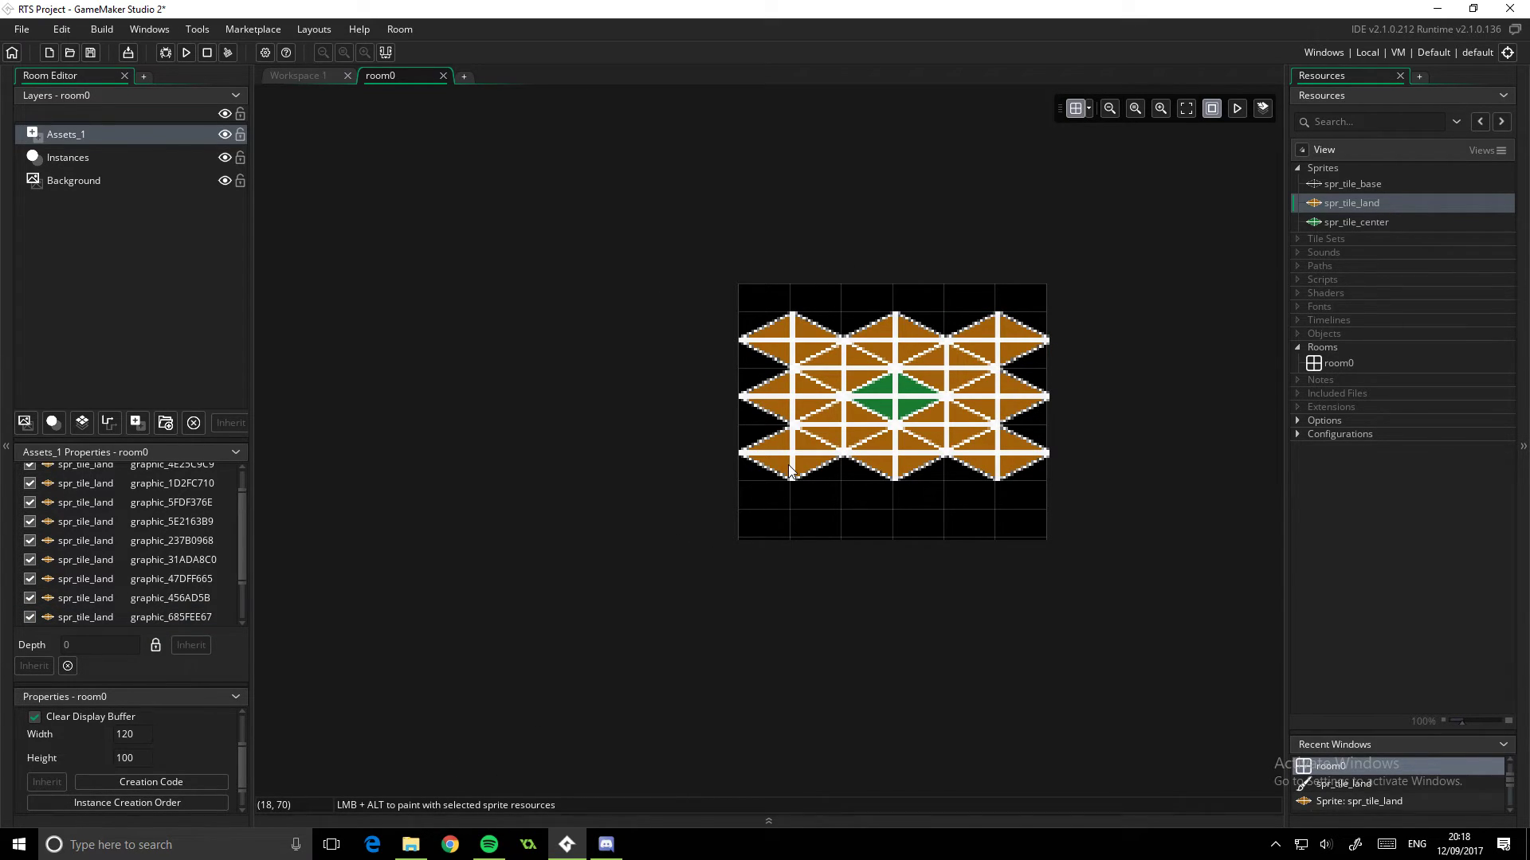
Step: Close room0 and open spr_tile_center's image in the image editor
click(442, 75)
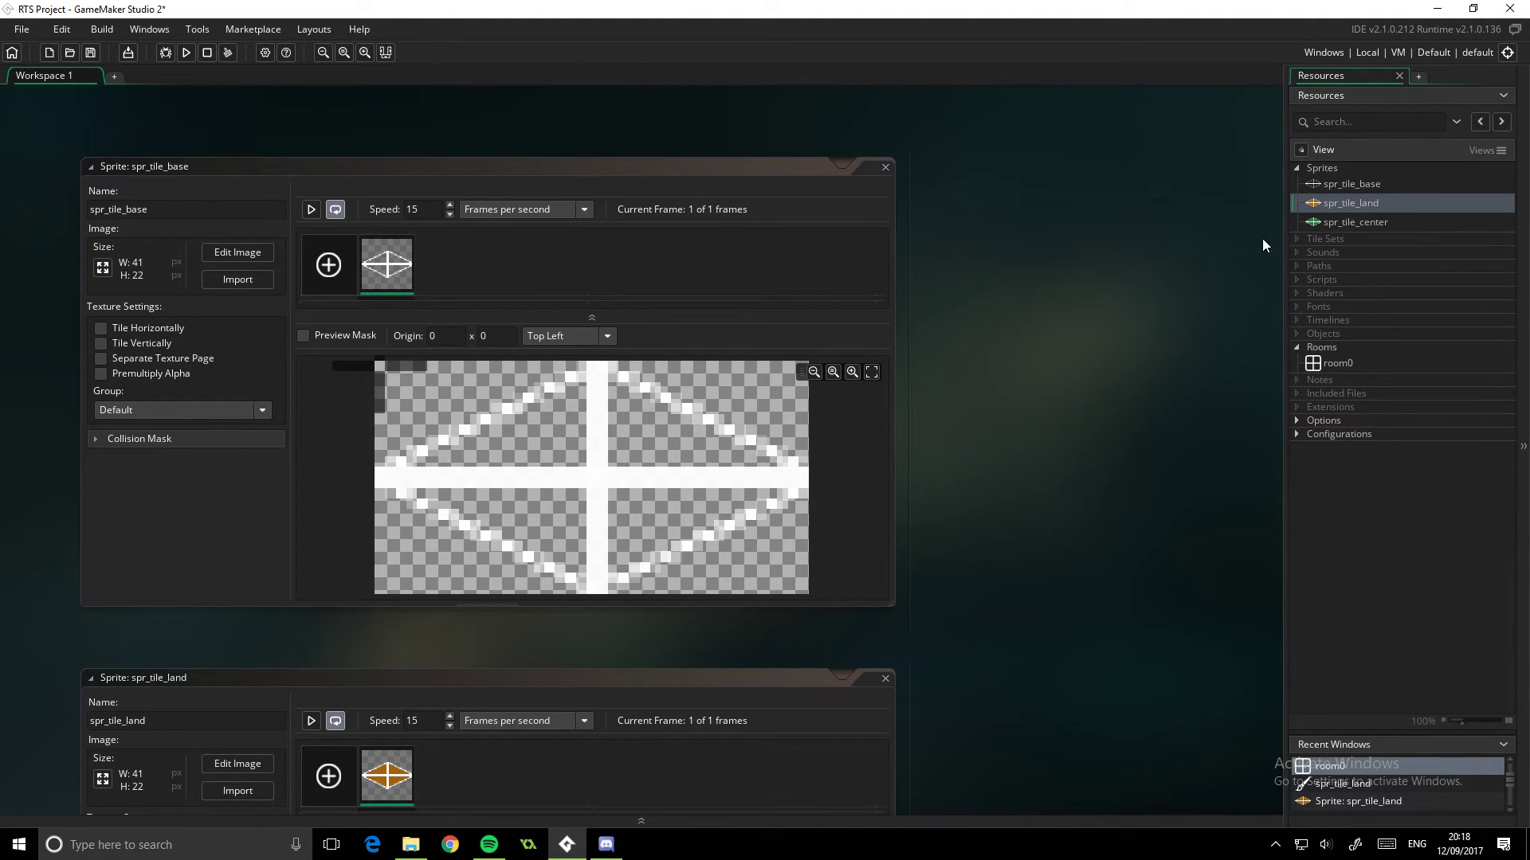
right_click(1327, 188)
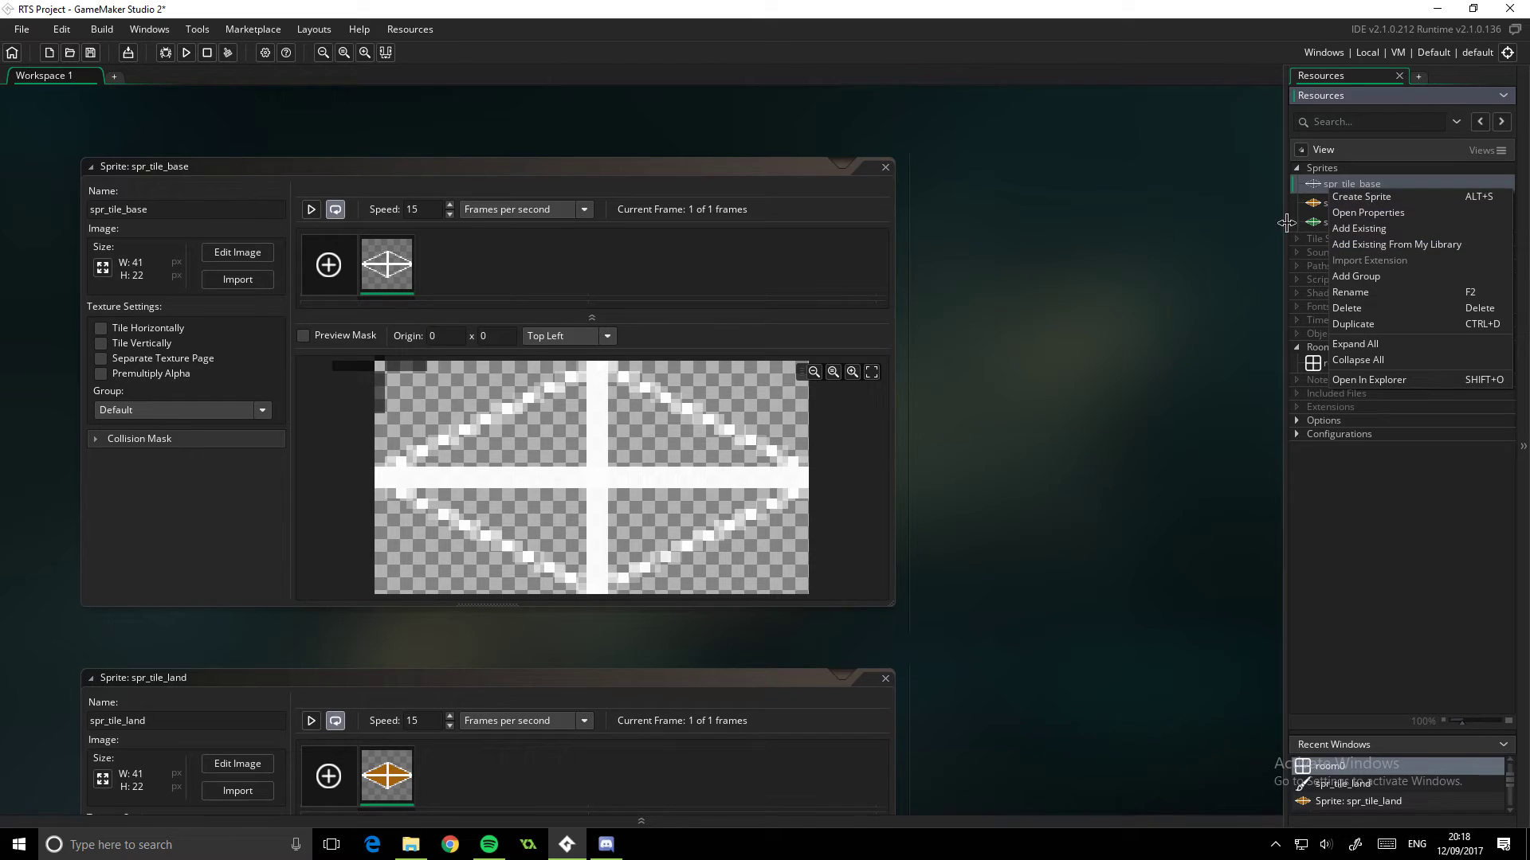
double_click(1307, 220)
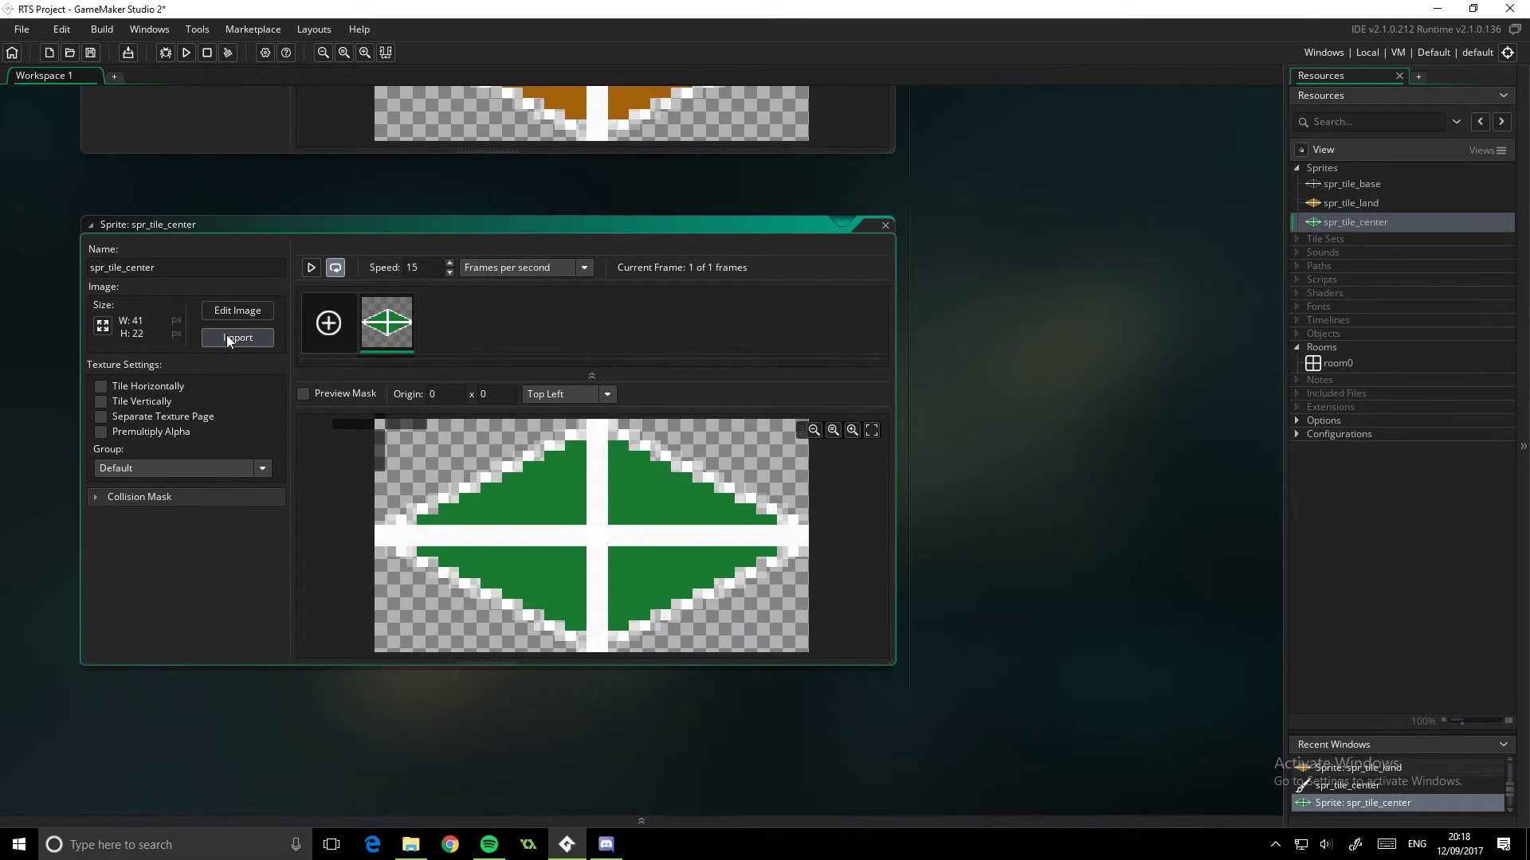
click(257, 311)
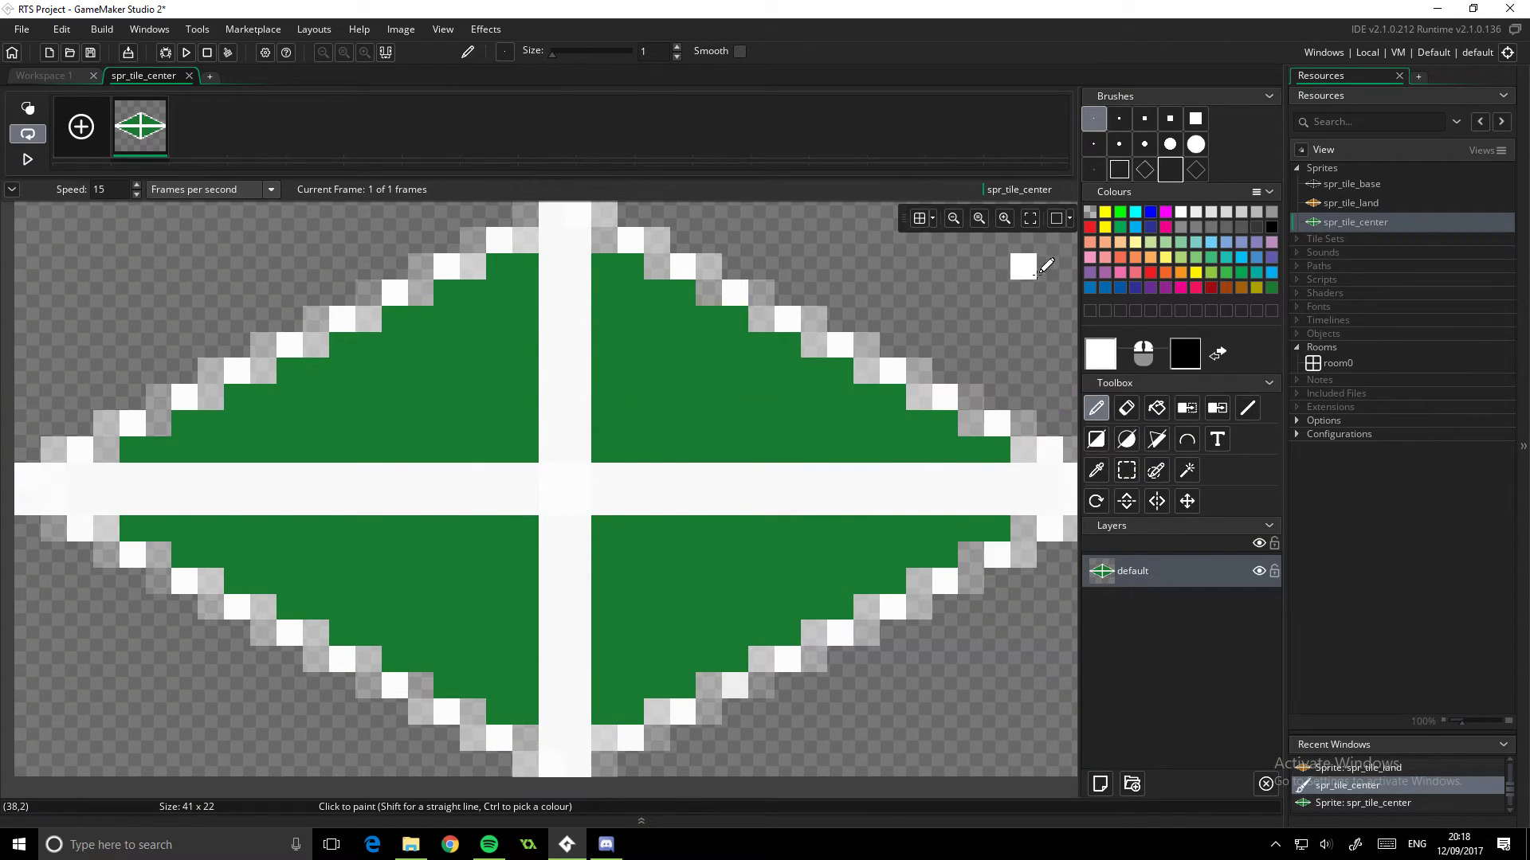
Step: Flood-fill all four quadrants of spr_tile_center with blue
click(1122, 289)
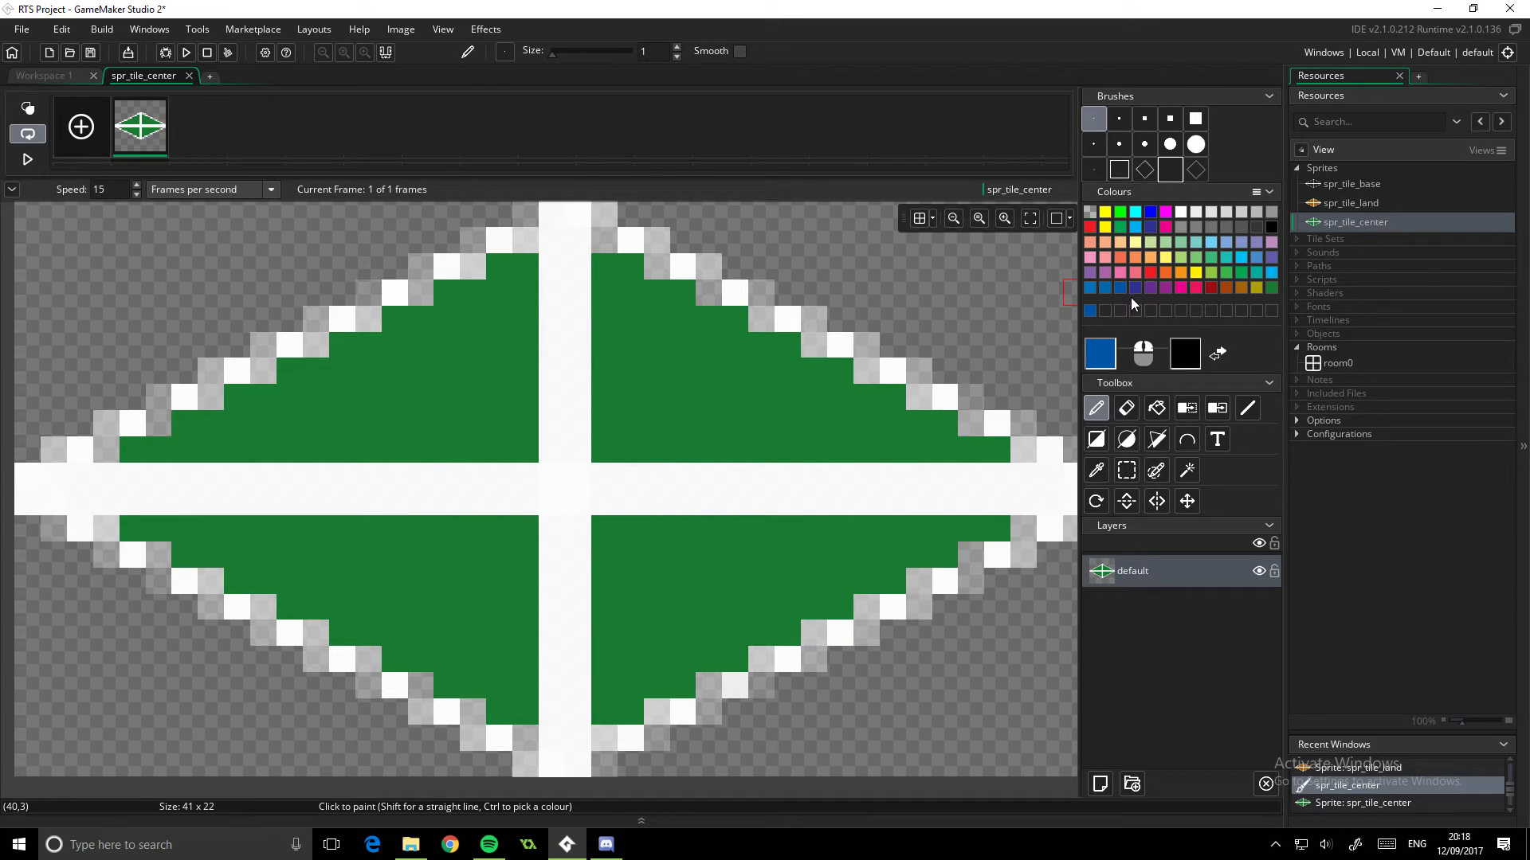
click(1156, 408)
click(729, 411)
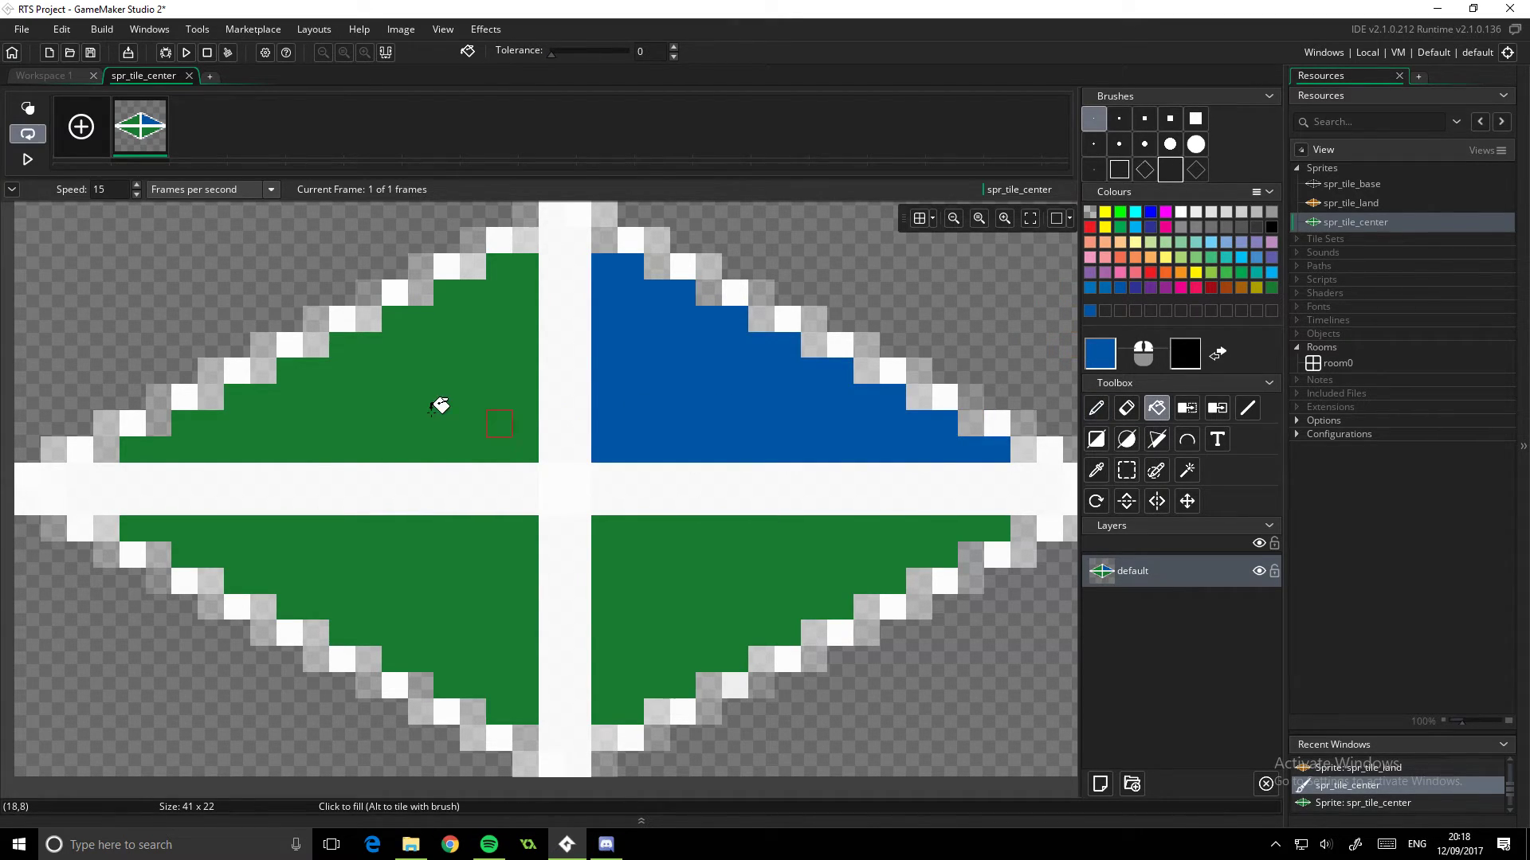
click(437, 403)
click(425, 603)
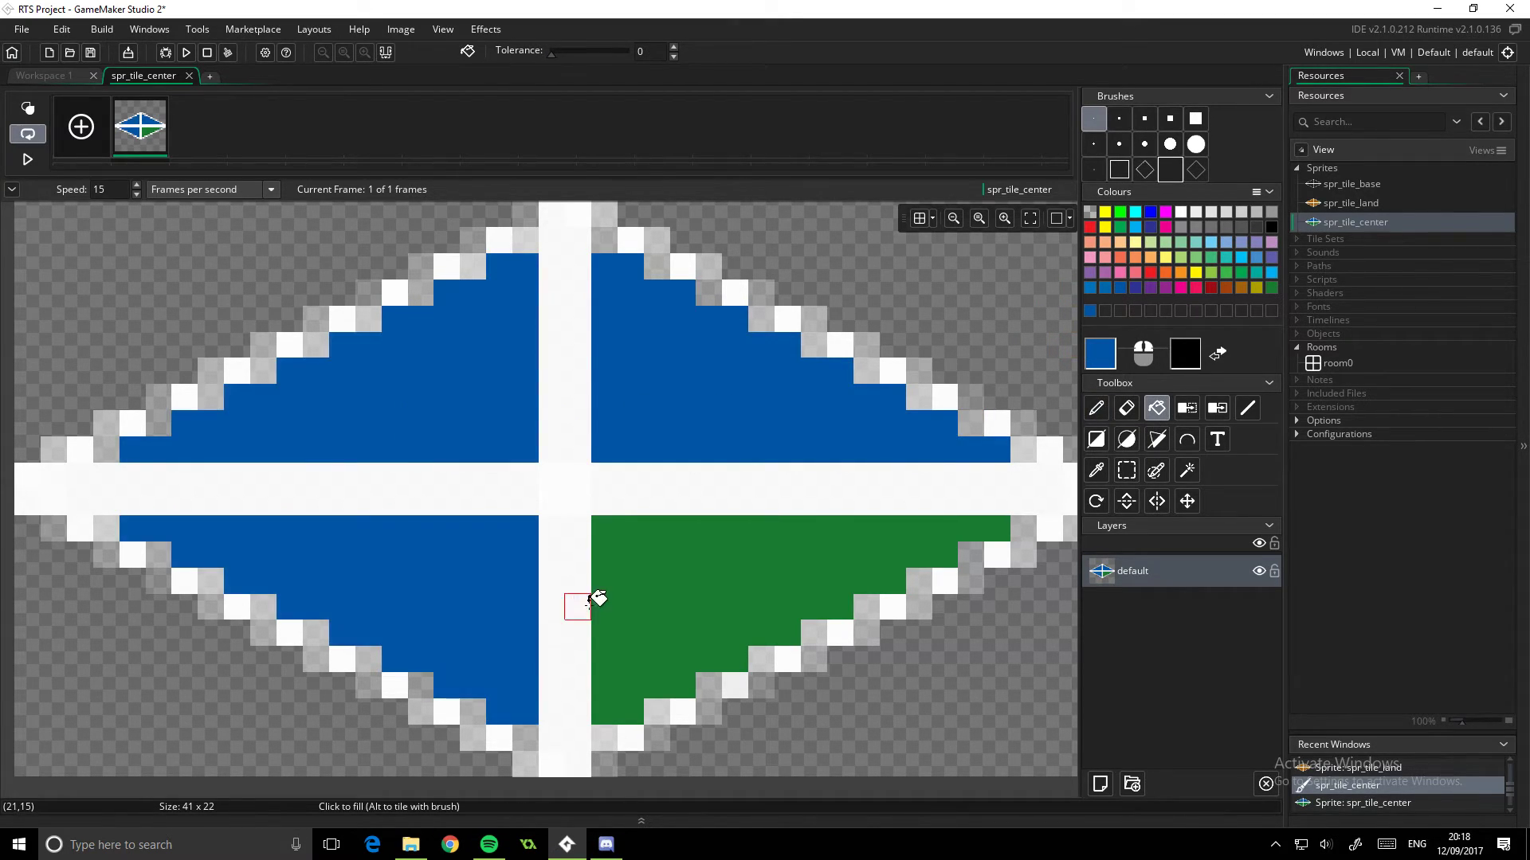
click(642, 595)
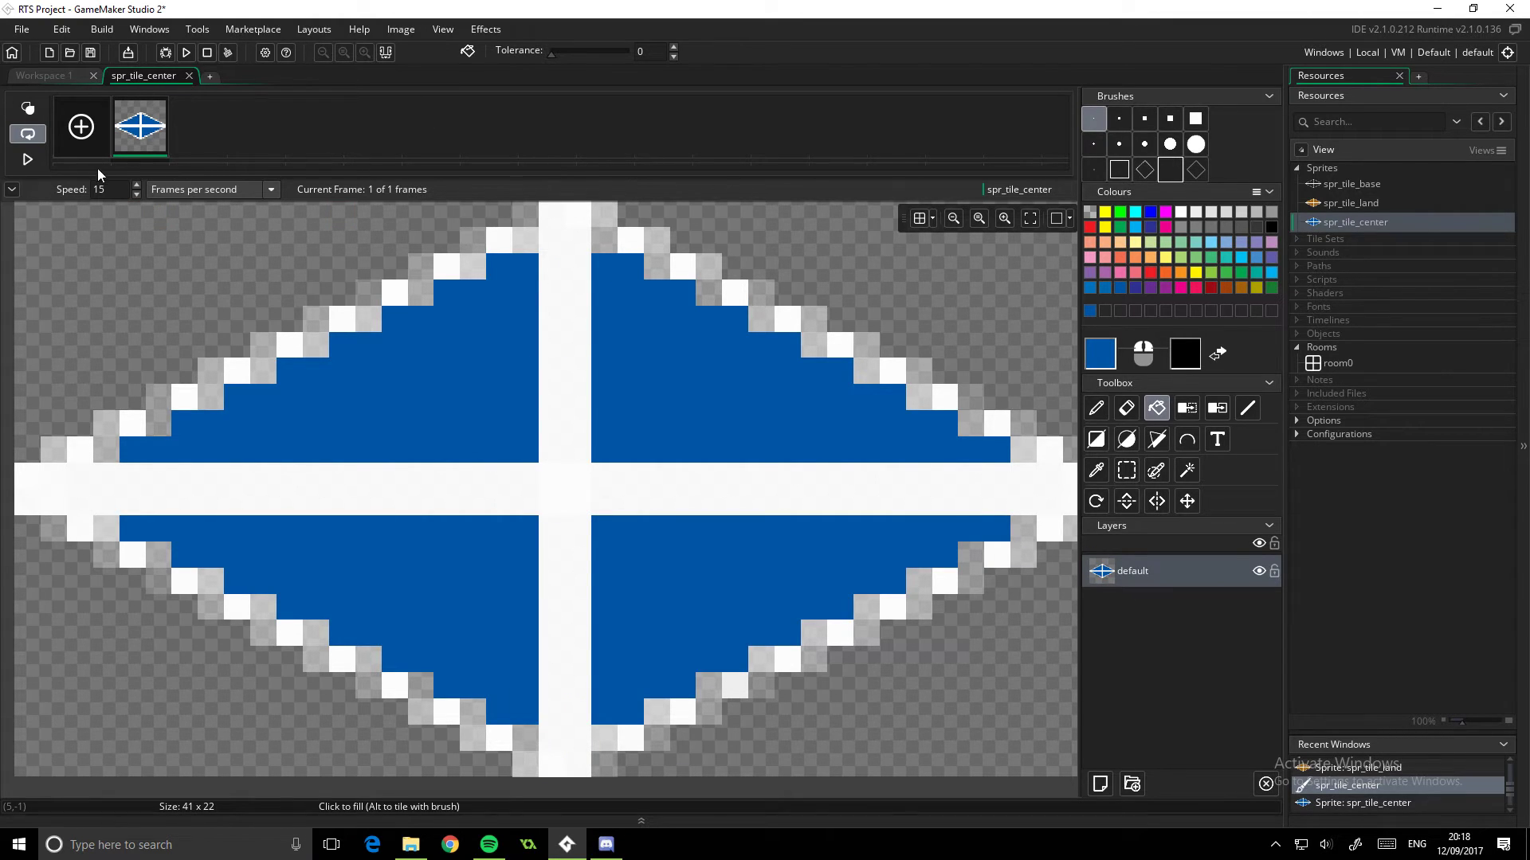
Step: Duplicate spr_tile_base, open the new spr_tile_base1 and select 'base1' in its name
click(58, 77)
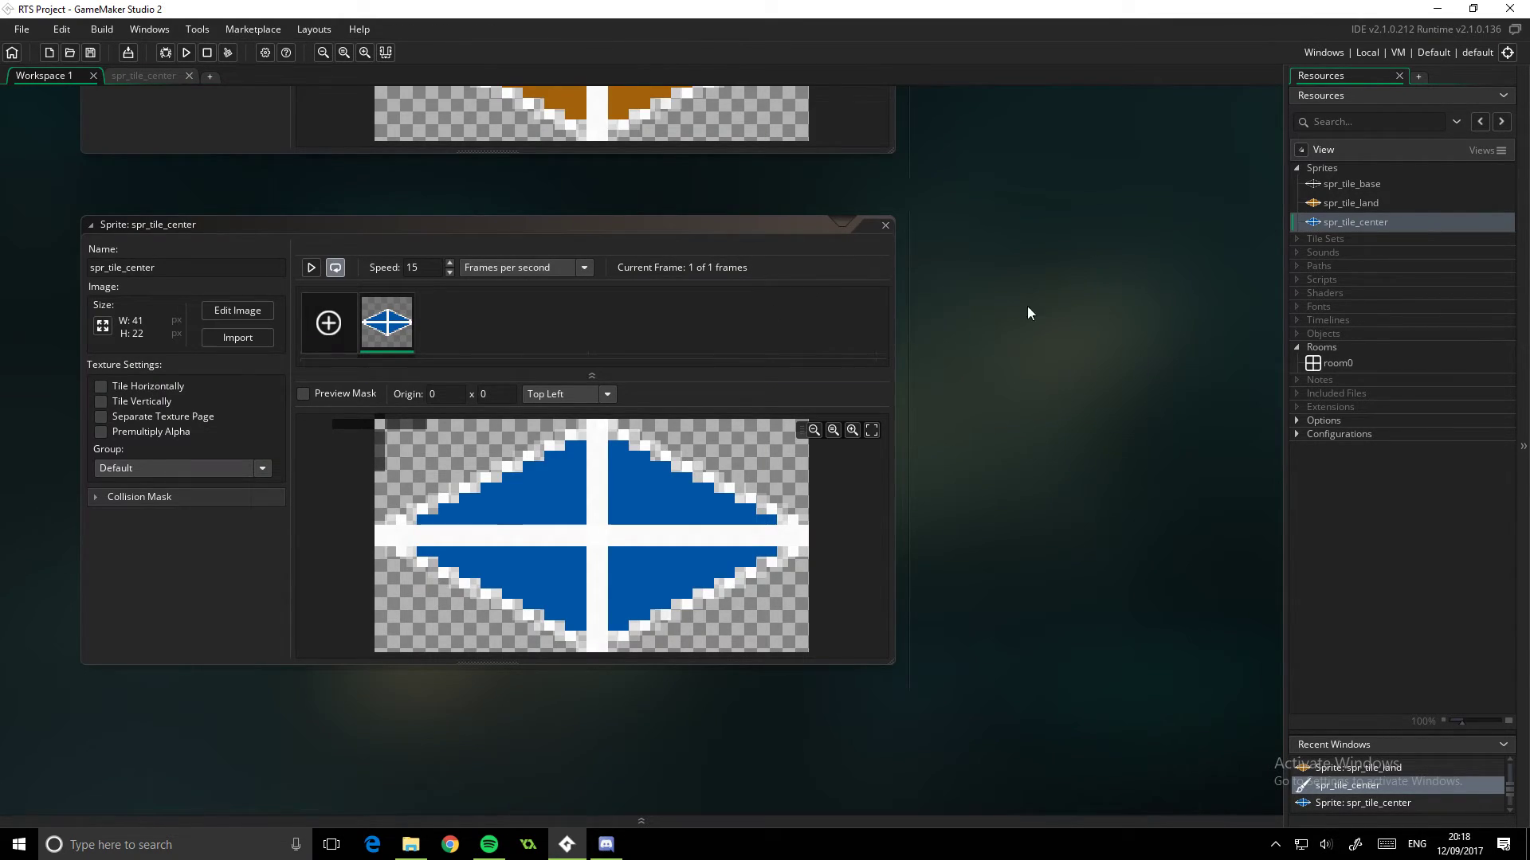
click(1361, 181)
right_click(1356, 185)
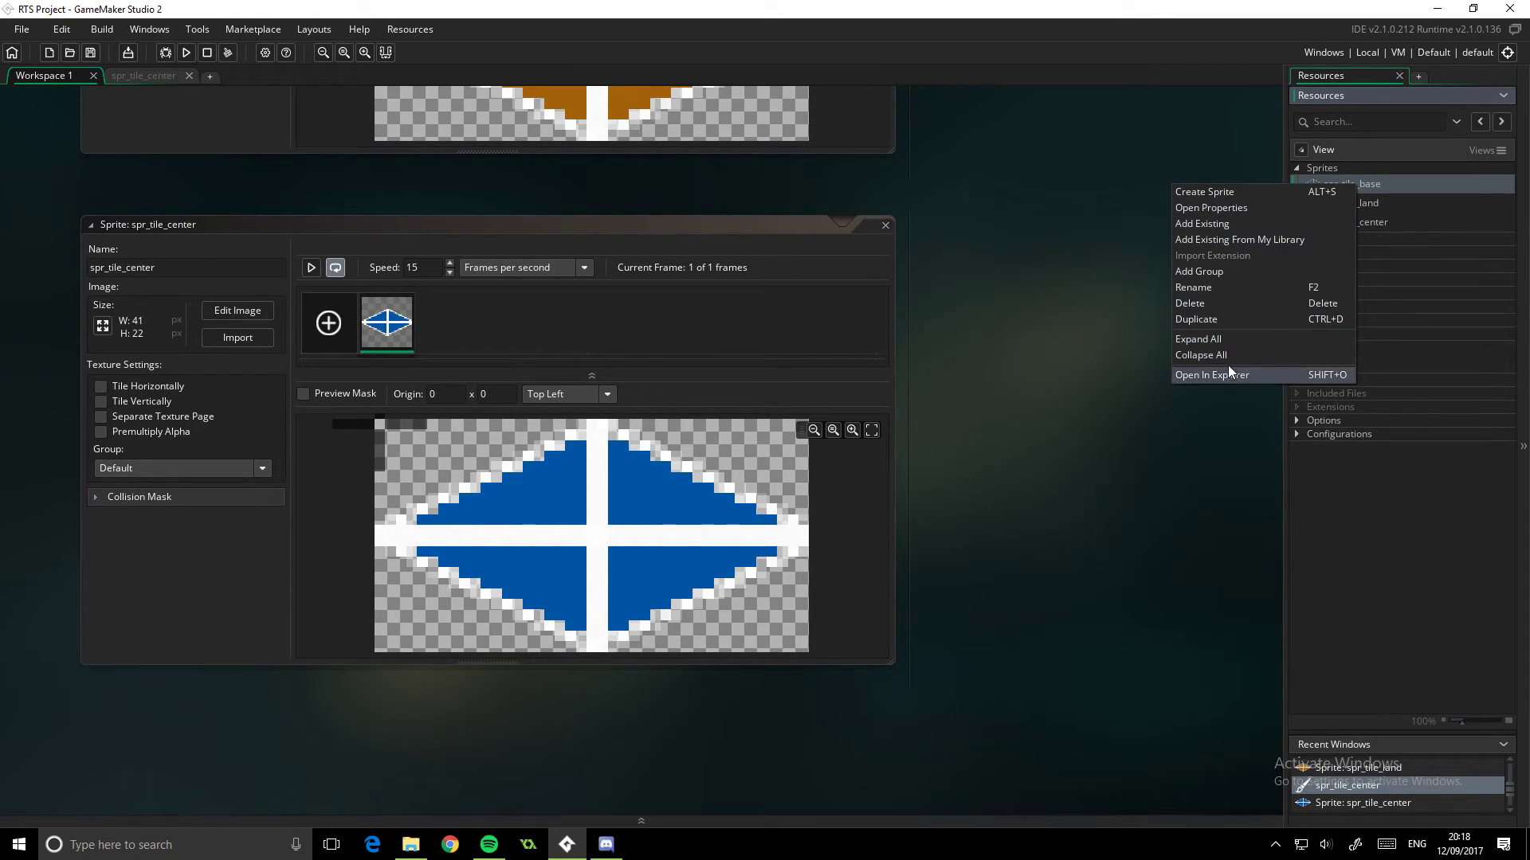
click(1227, 317)
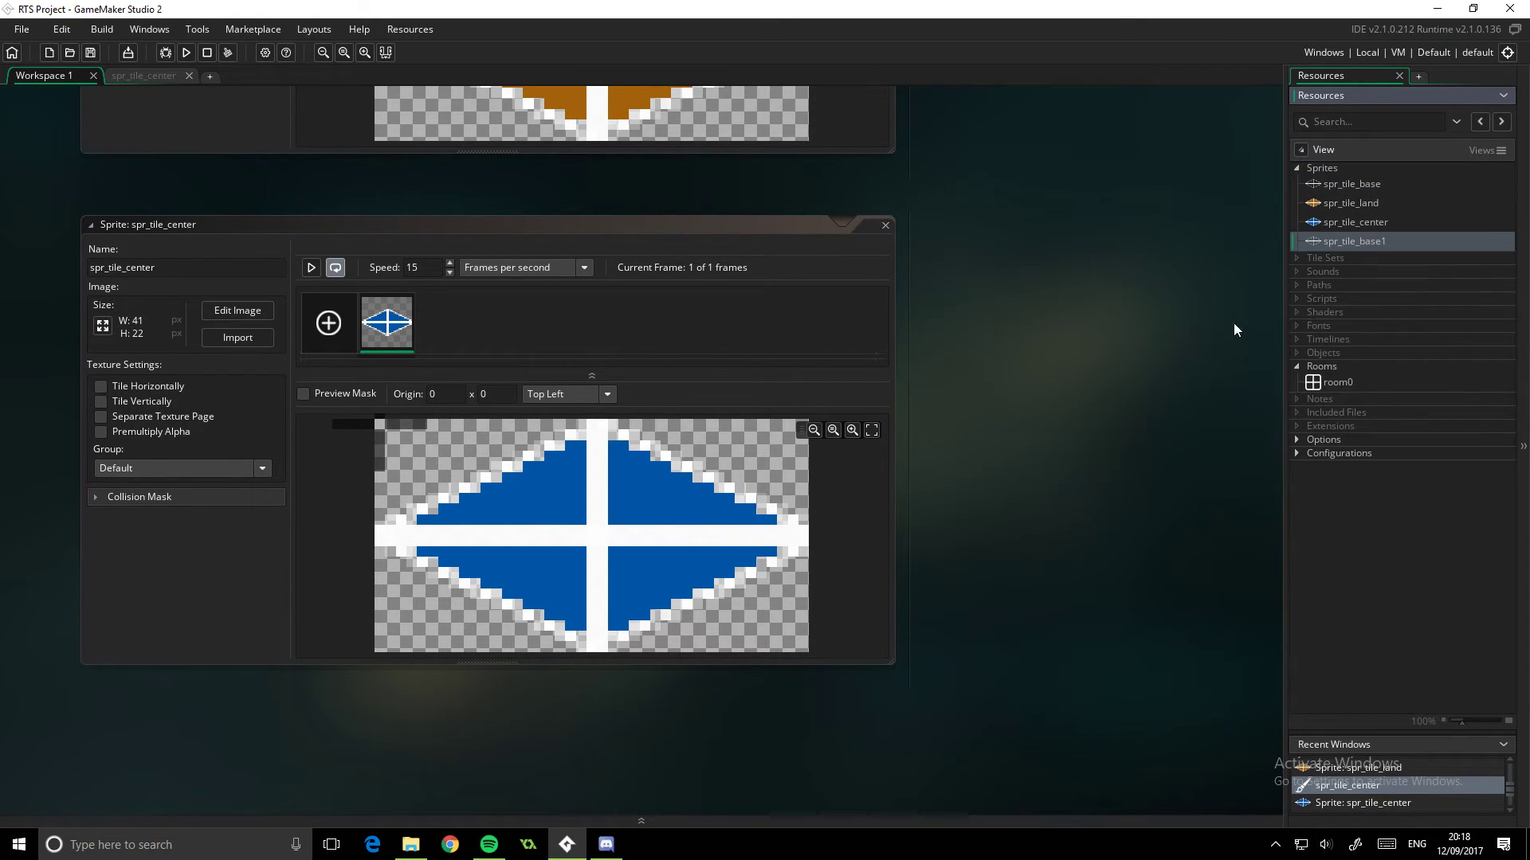
double_click(1351, 243)
drag(154, 268, 126, 269)
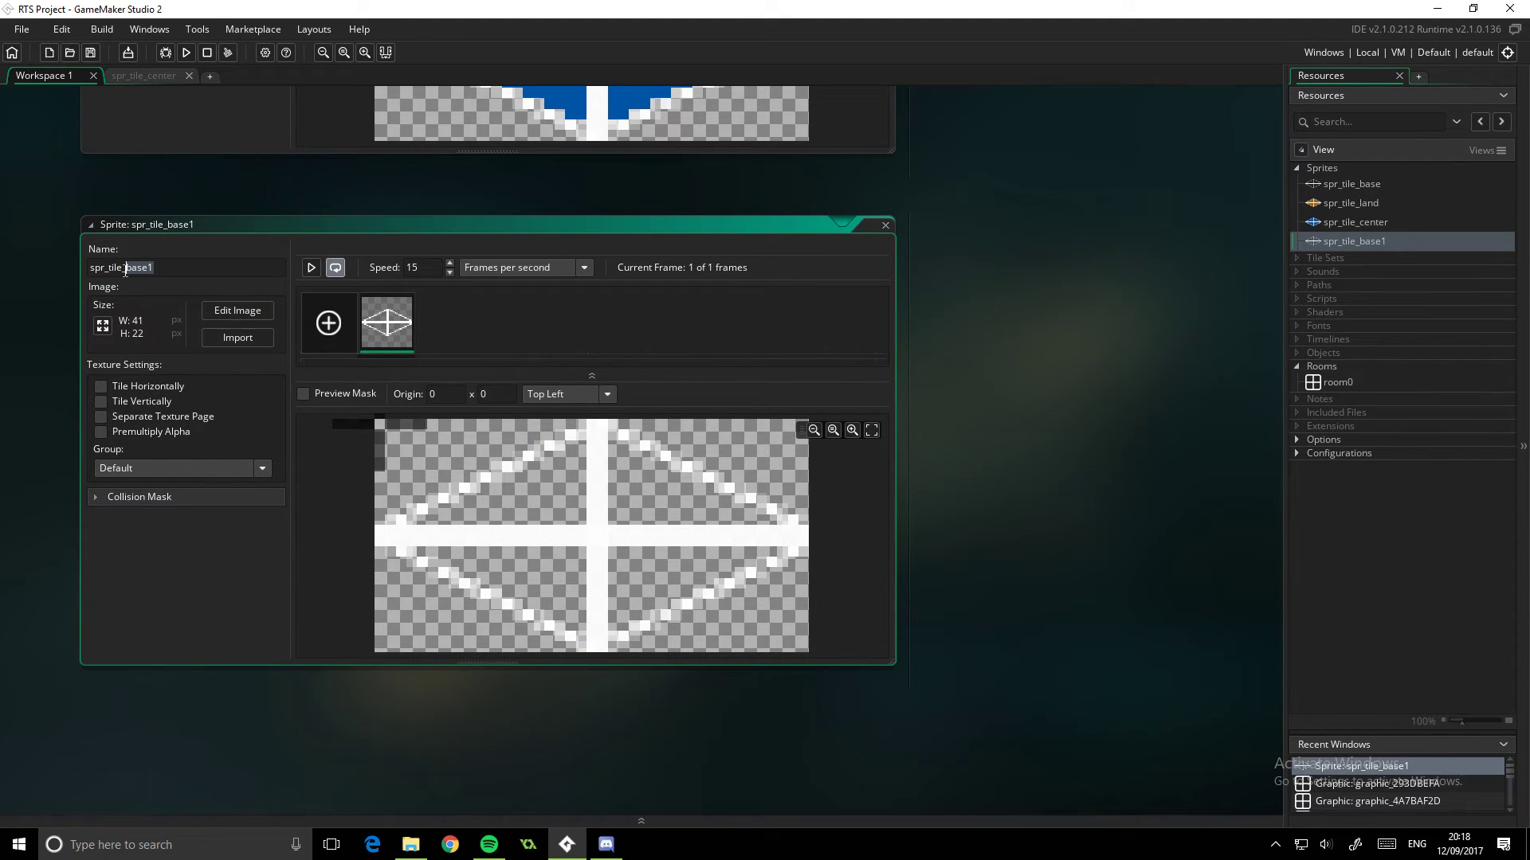
Step: Rename the sprite spr_tile_grass and flood-fill its four quadrants with medium green
text(grass)
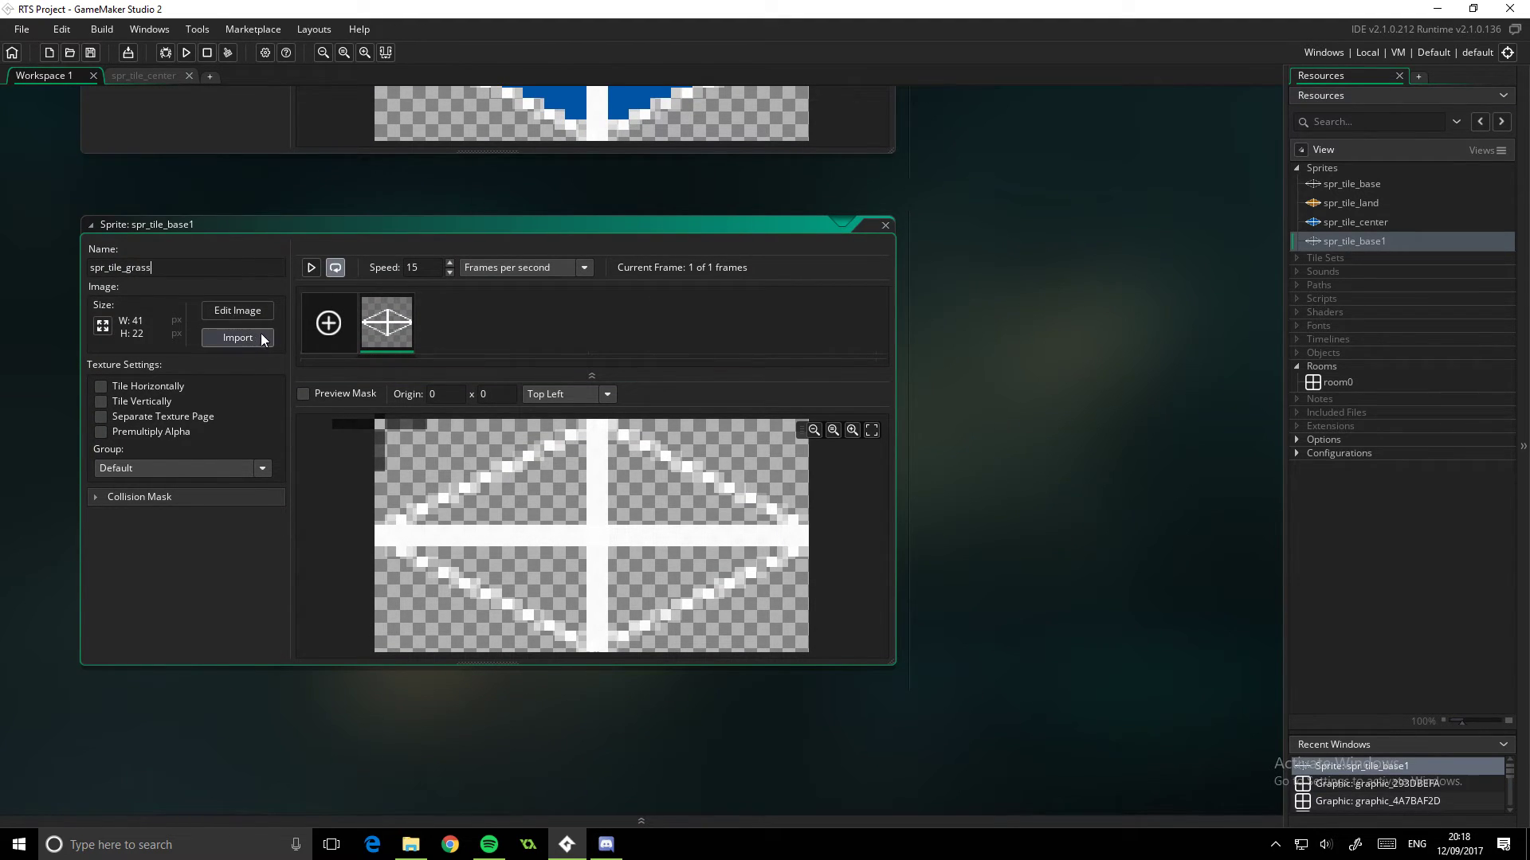
double_click(406, 303)
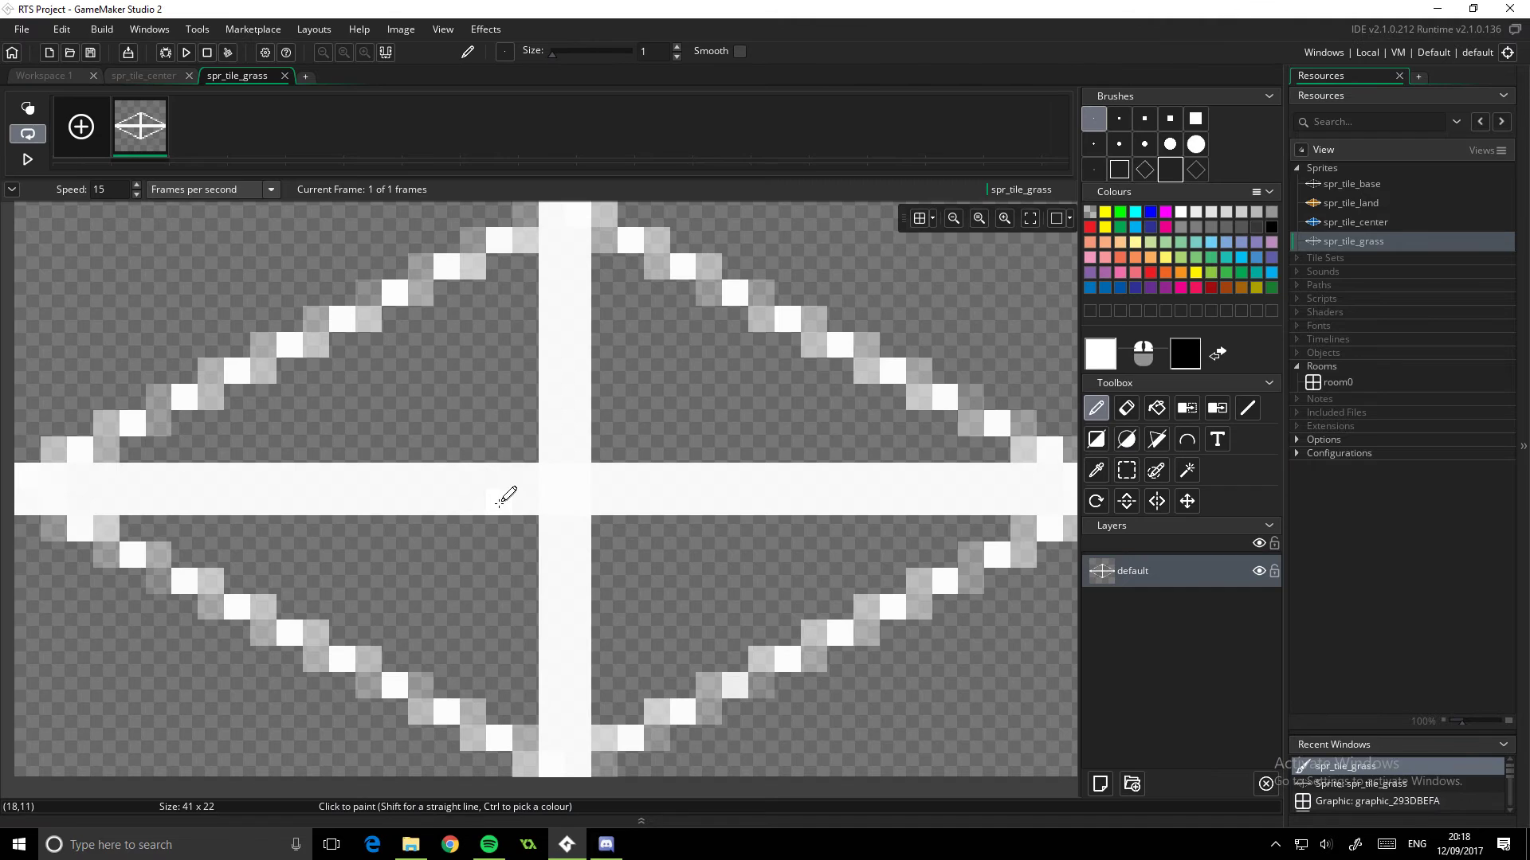
click(1188, 240)
click(1198, 260)
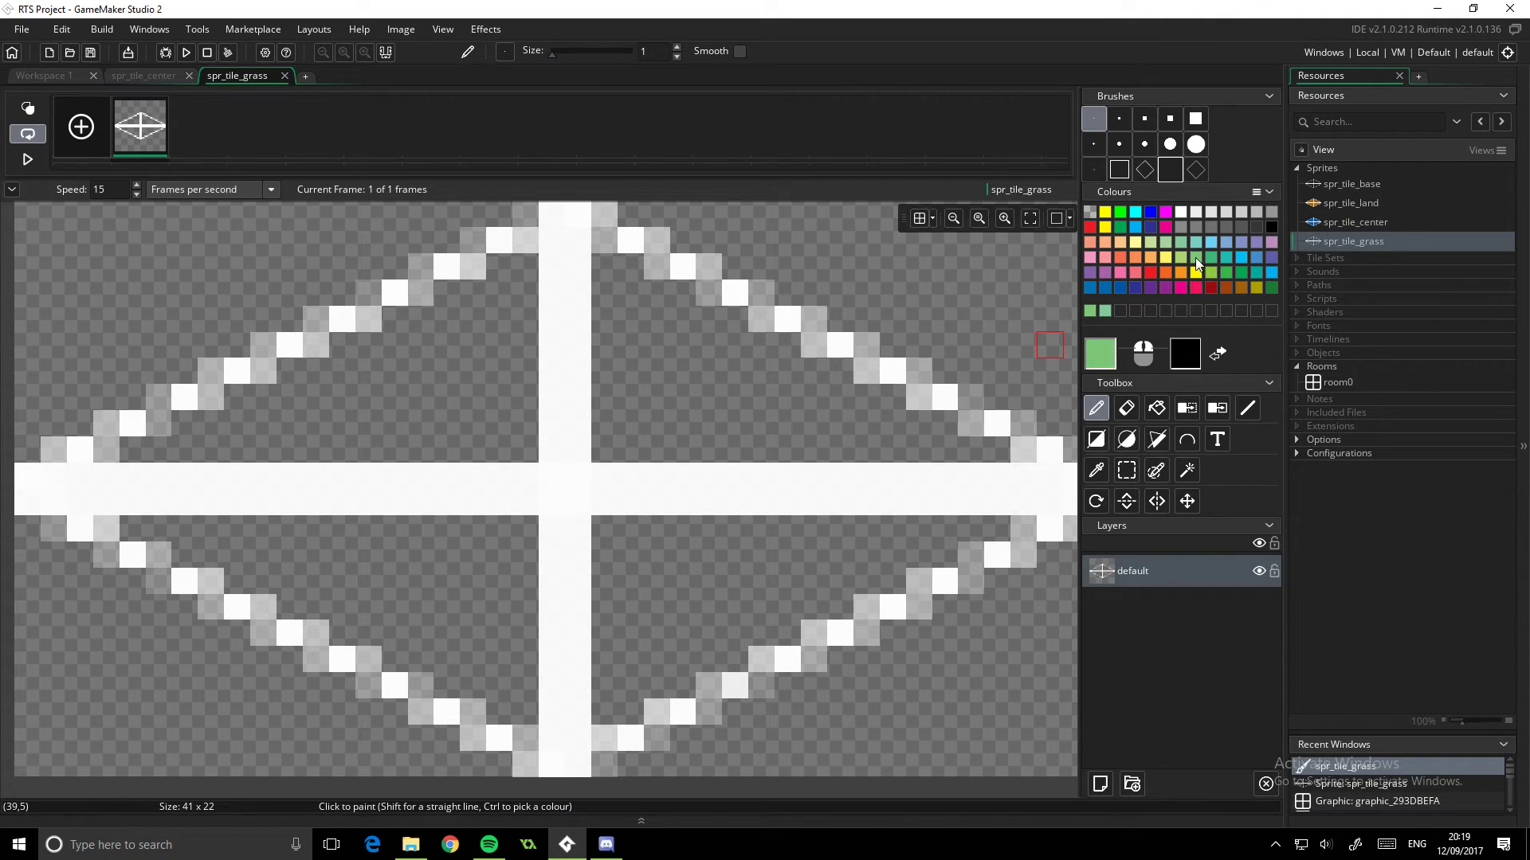
click(1156, 410)
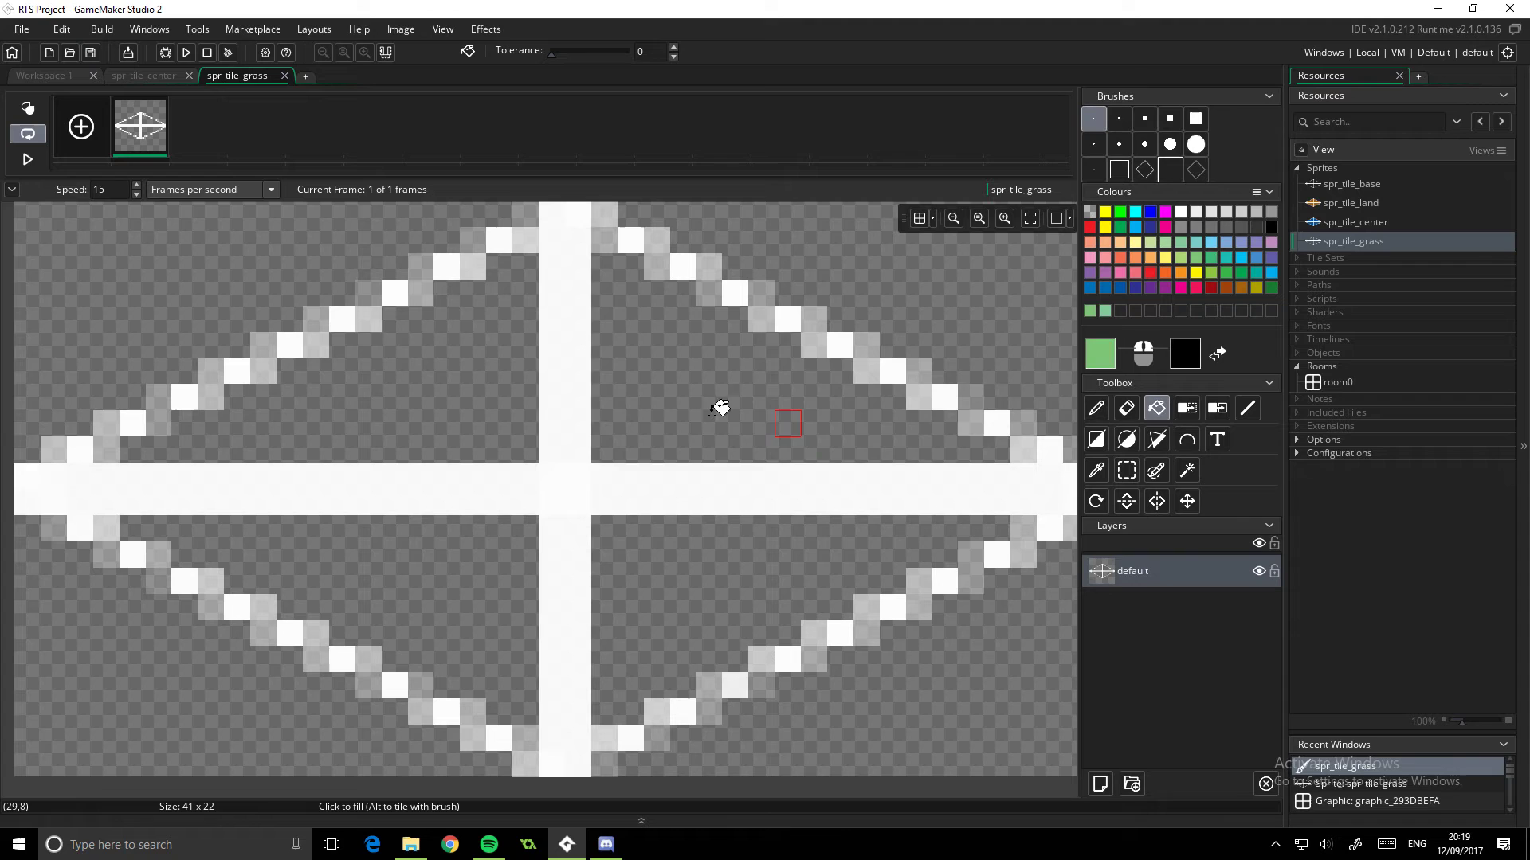
click(720, 409)
click(483, 415)
click(434, 550)
click(603, 582)
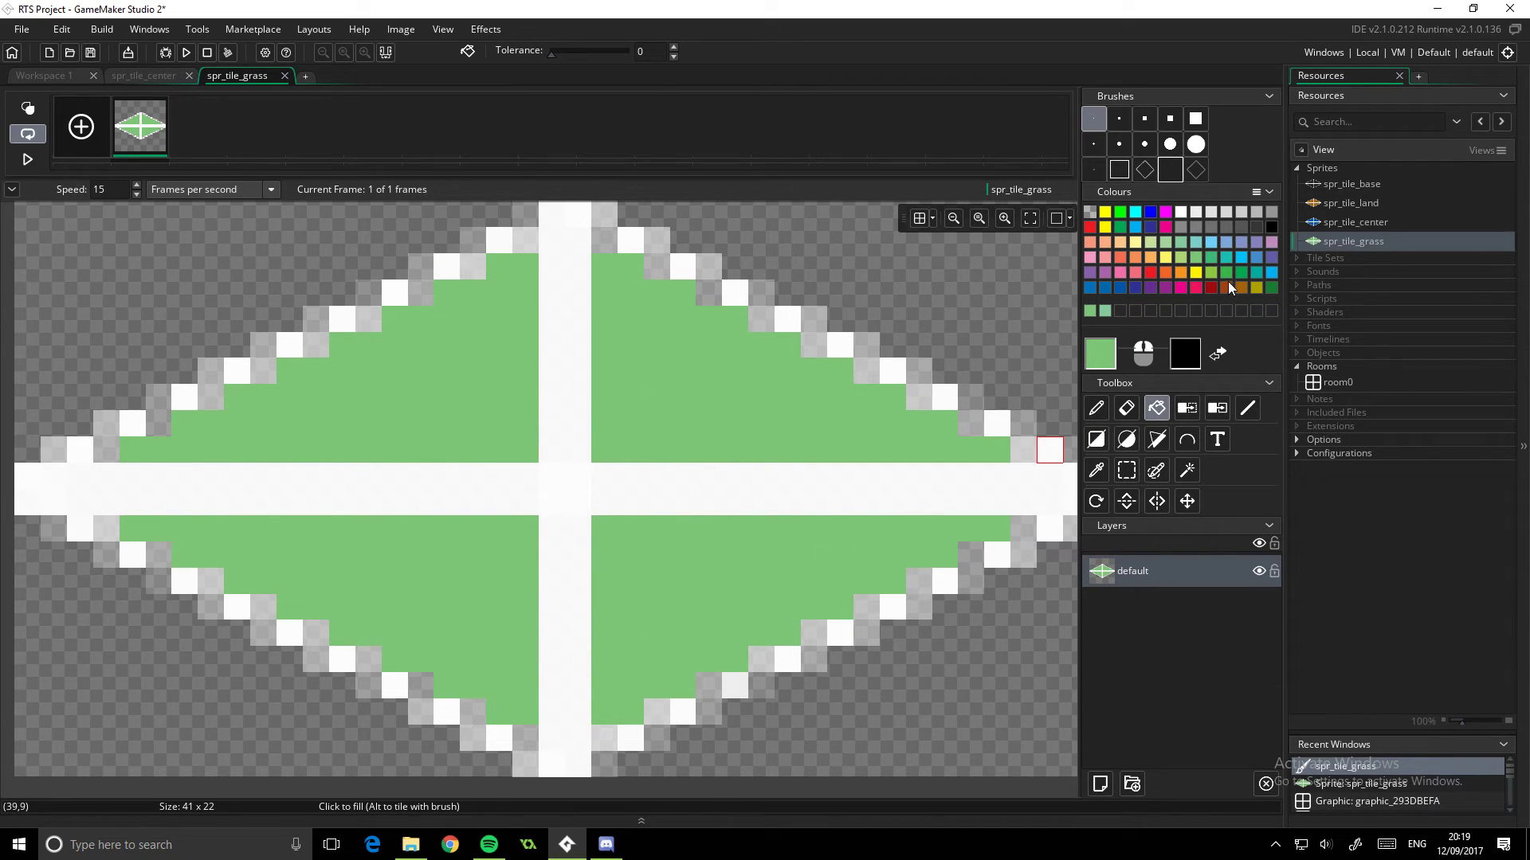
Step: Refill all four spr_tile_grass quadrants with a teal green
click(1207, 259)
click(661, 374)
click(458, 422)
click(526, 554)
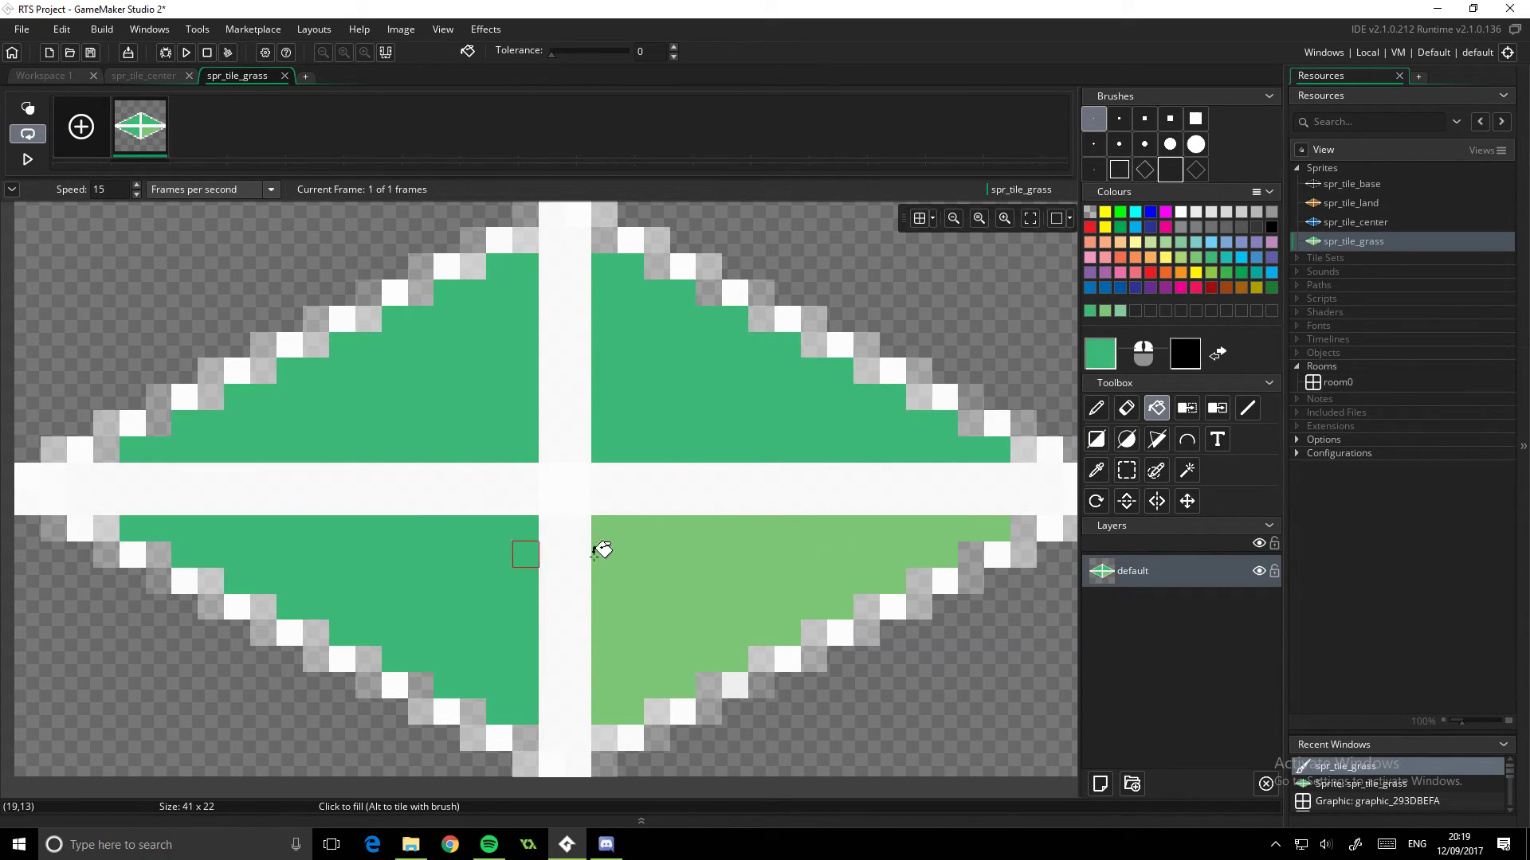
click(613, 582)
scroll(673, 670, down, 5)
scroll(676, 642, up, 7)
scroll(674, 639, down, 3)
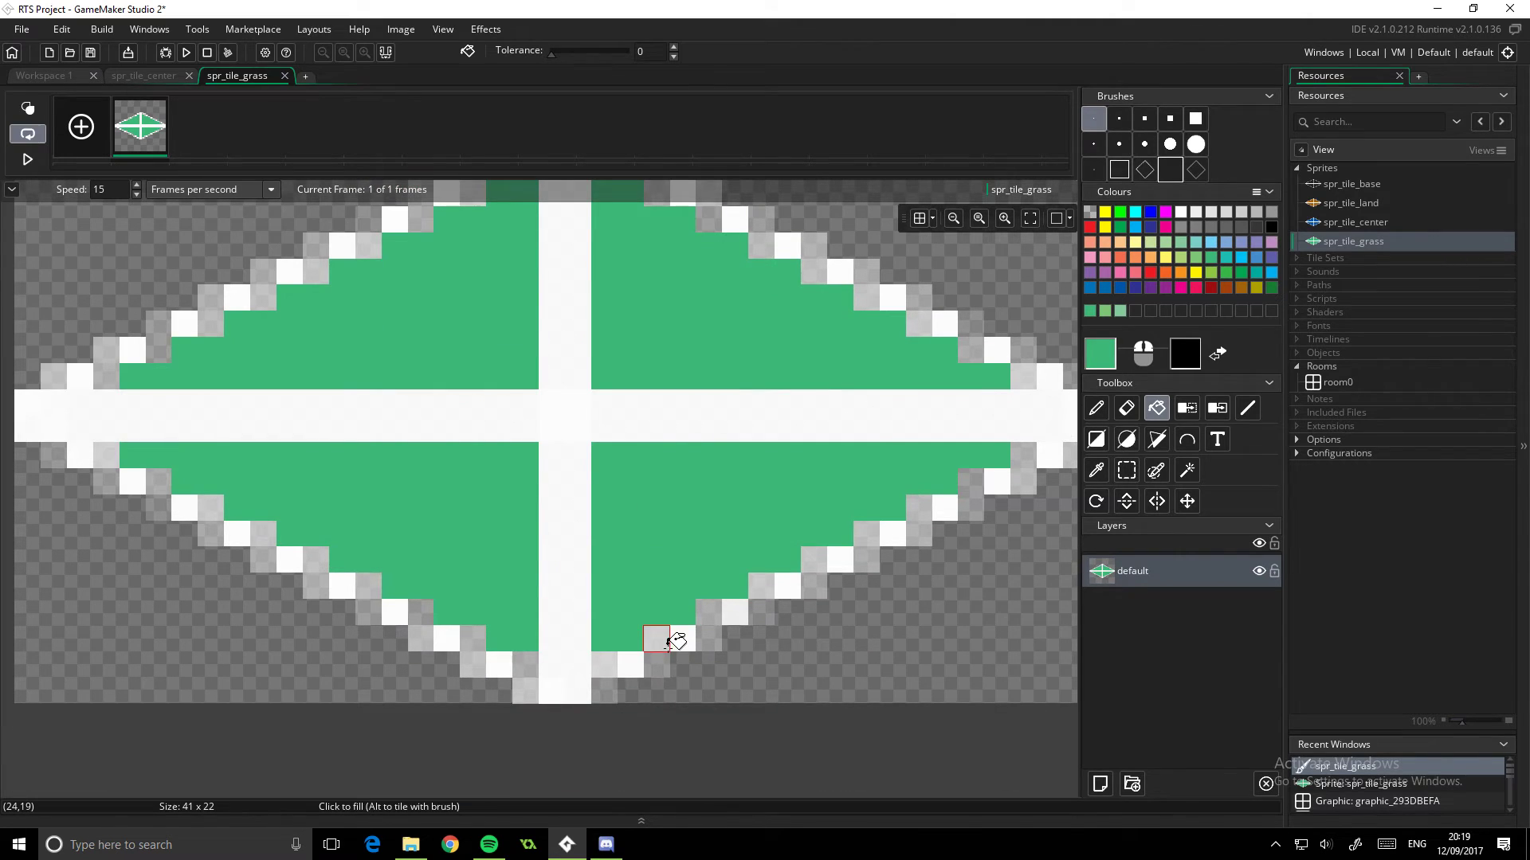
Step: Open room0 and delete the brown land tiles beside the blue centre tile
click(80, 78)
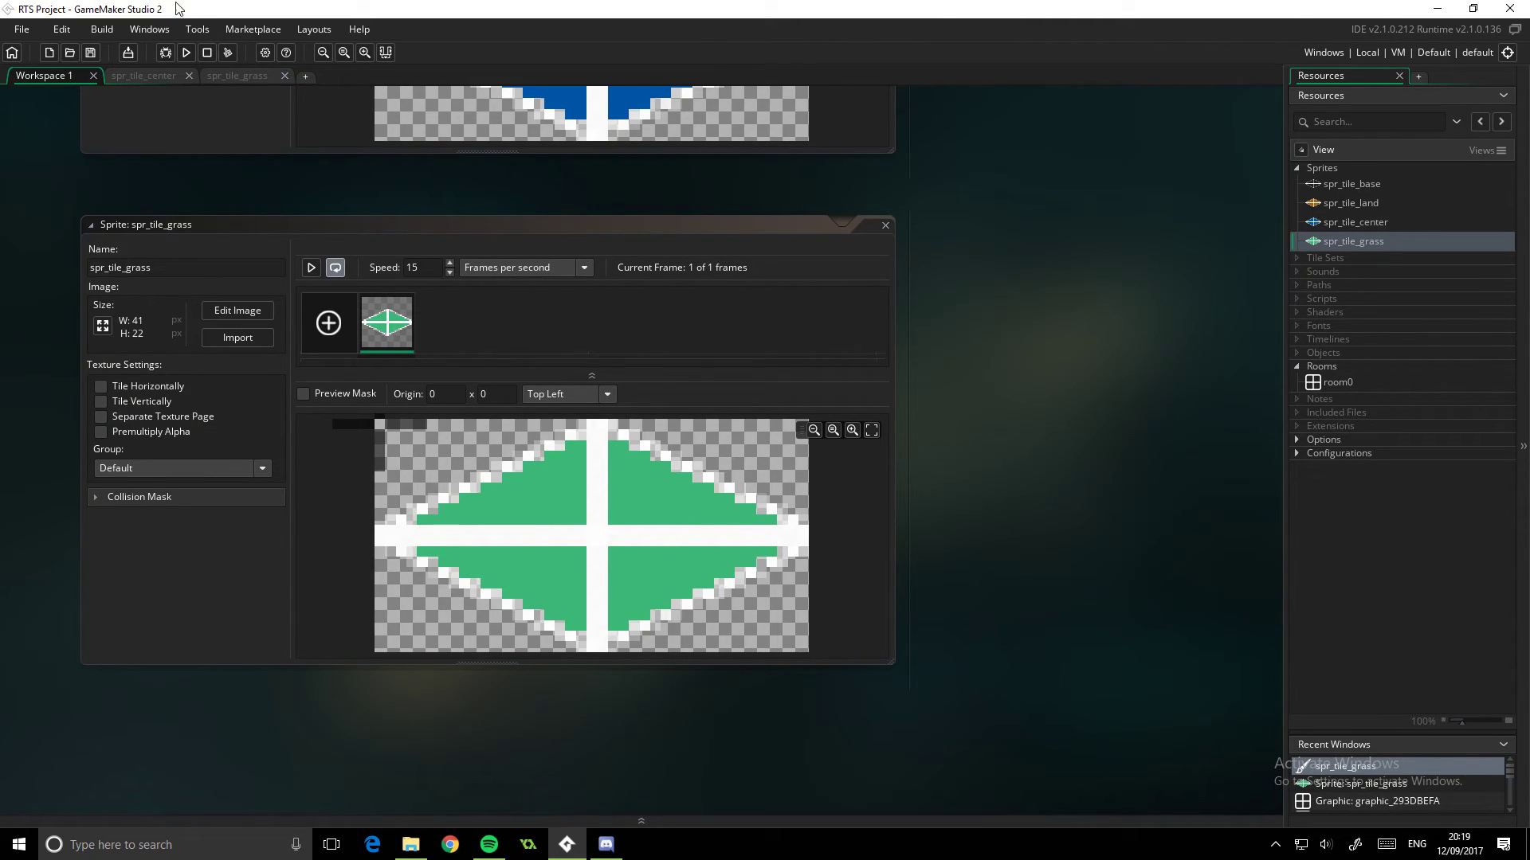
double_click(1332, 379)
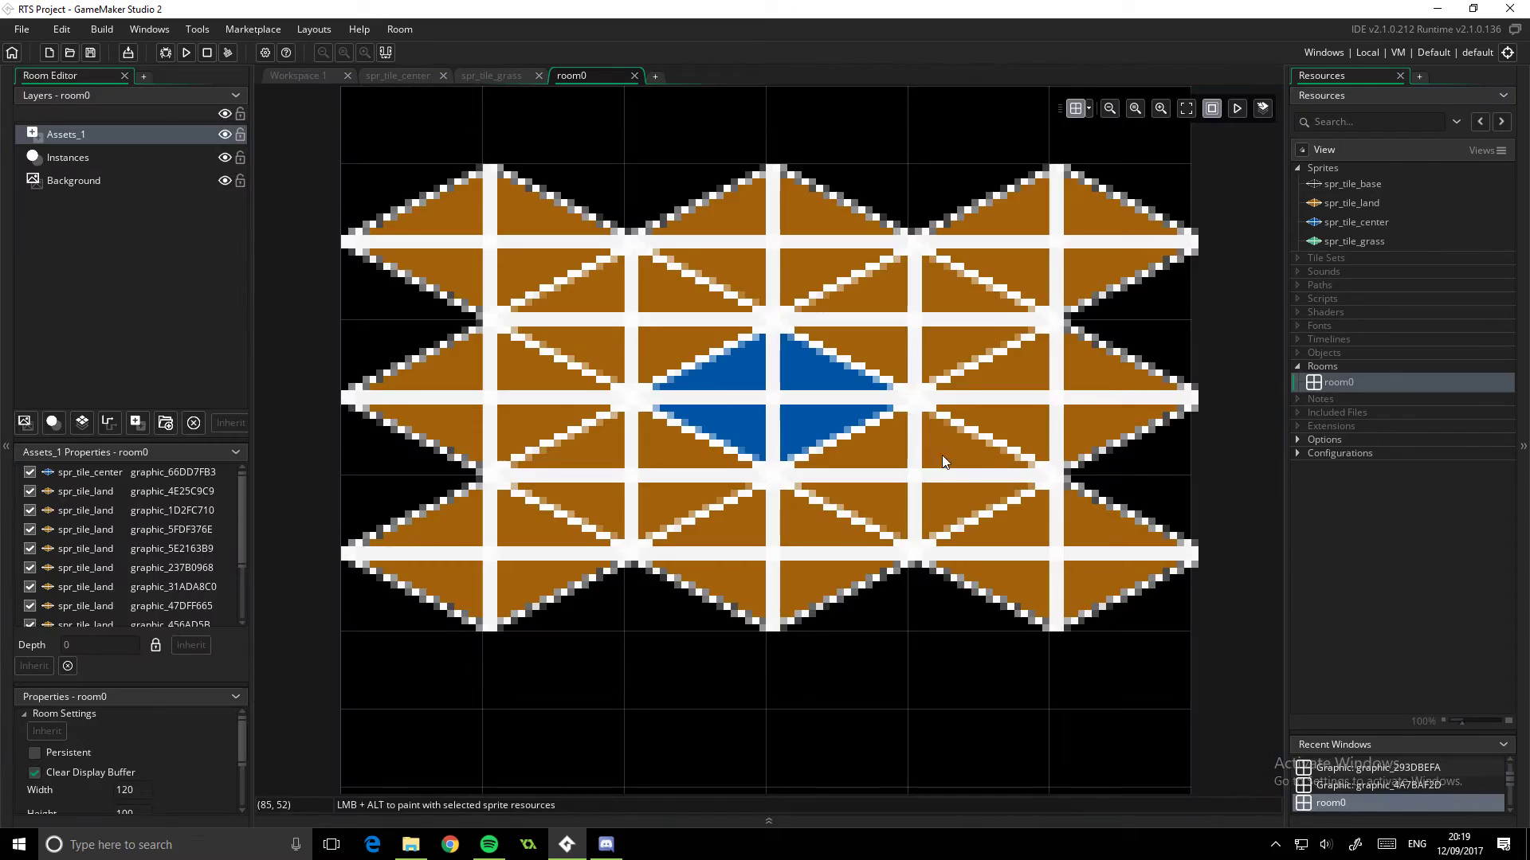
scroll(720, 389, down, 3)
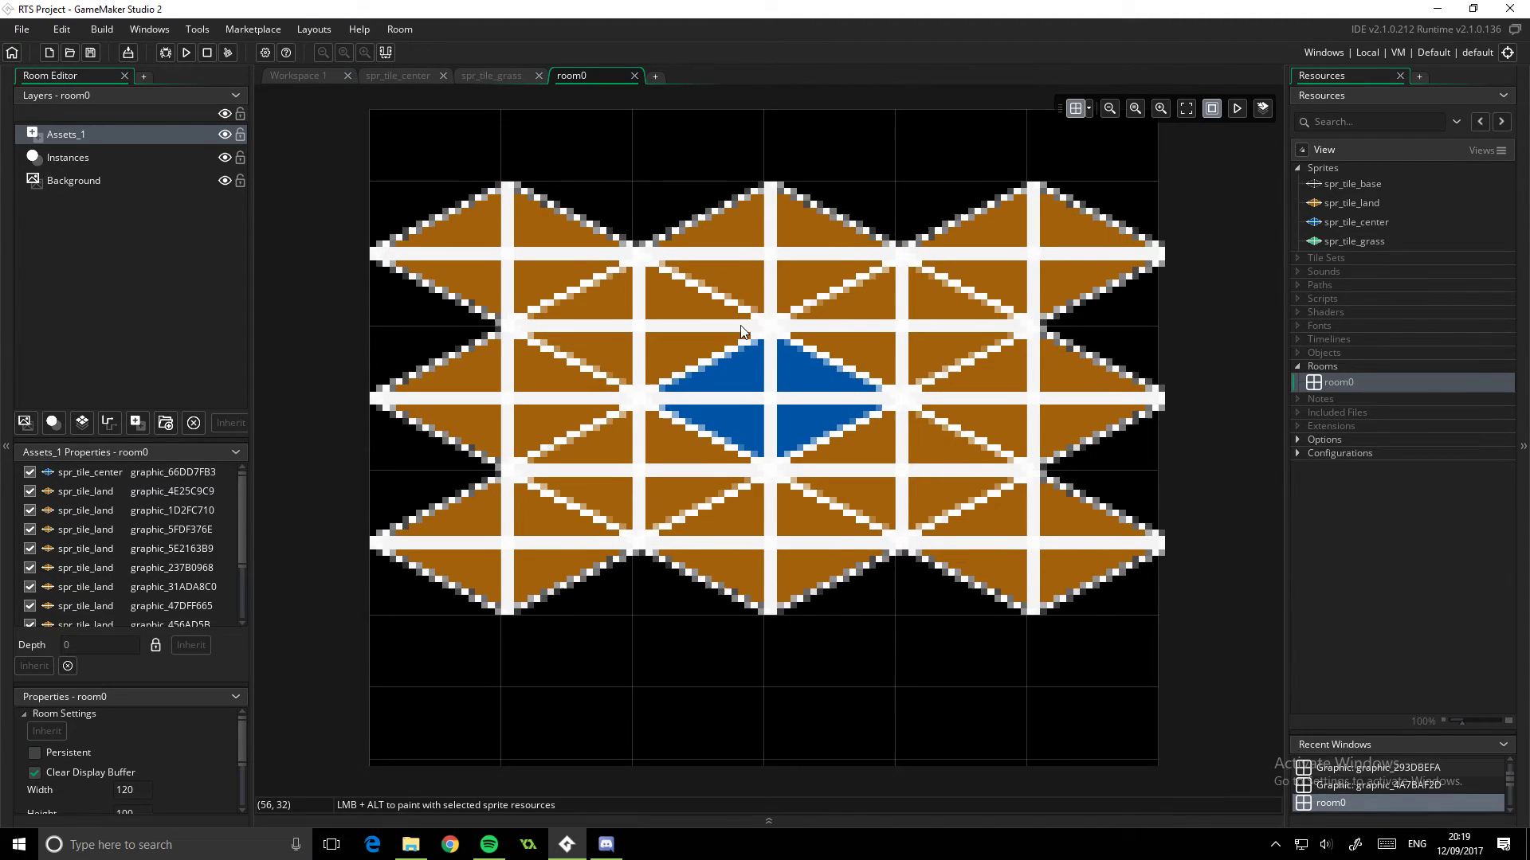
click(669, 337)
key(Delete)
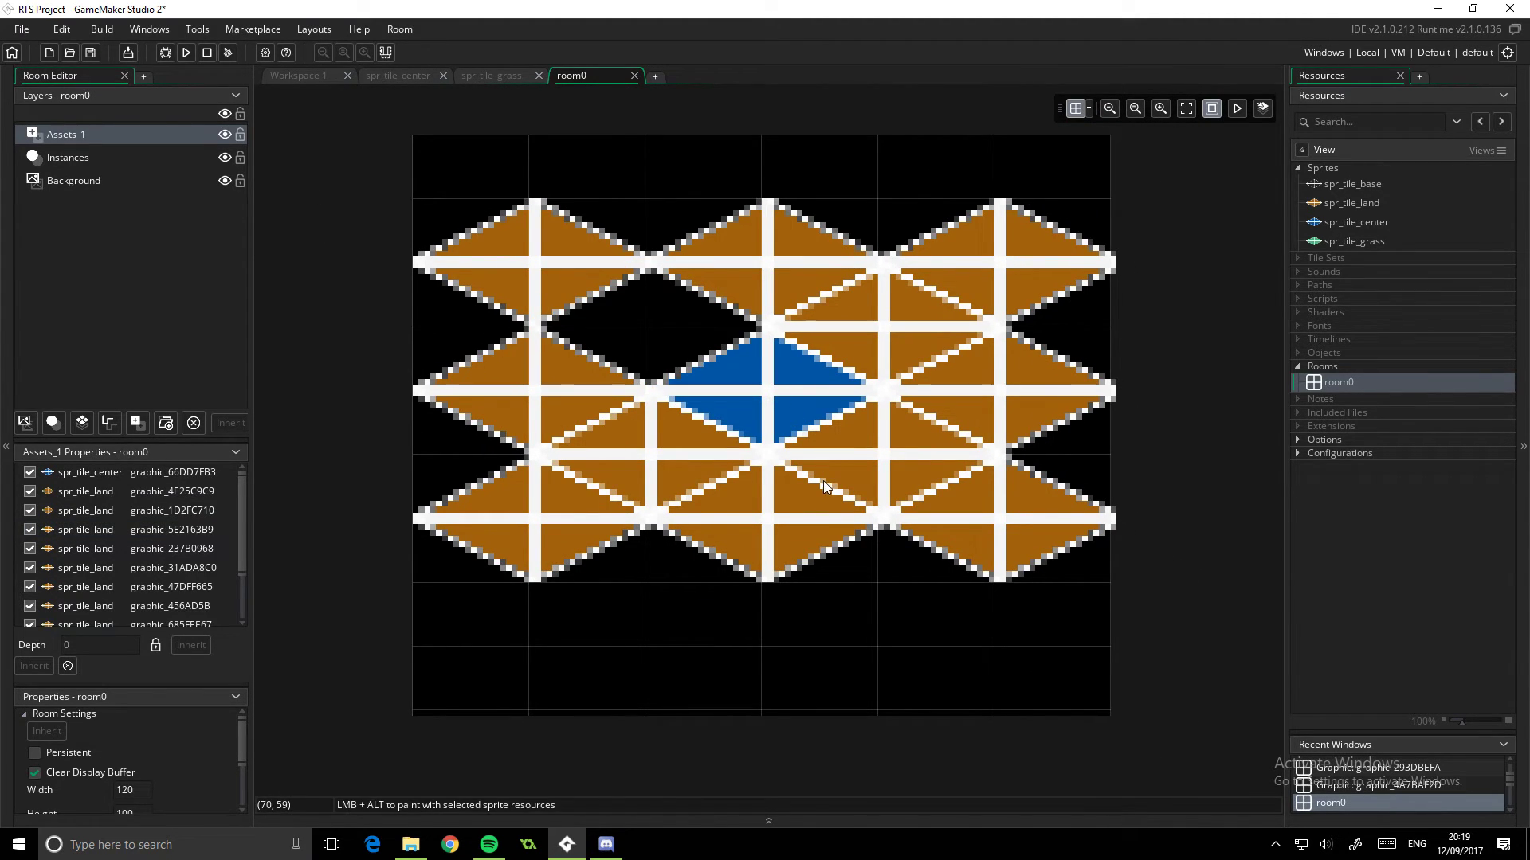
click(888, 478)
click(861, 467)
key(Delete)
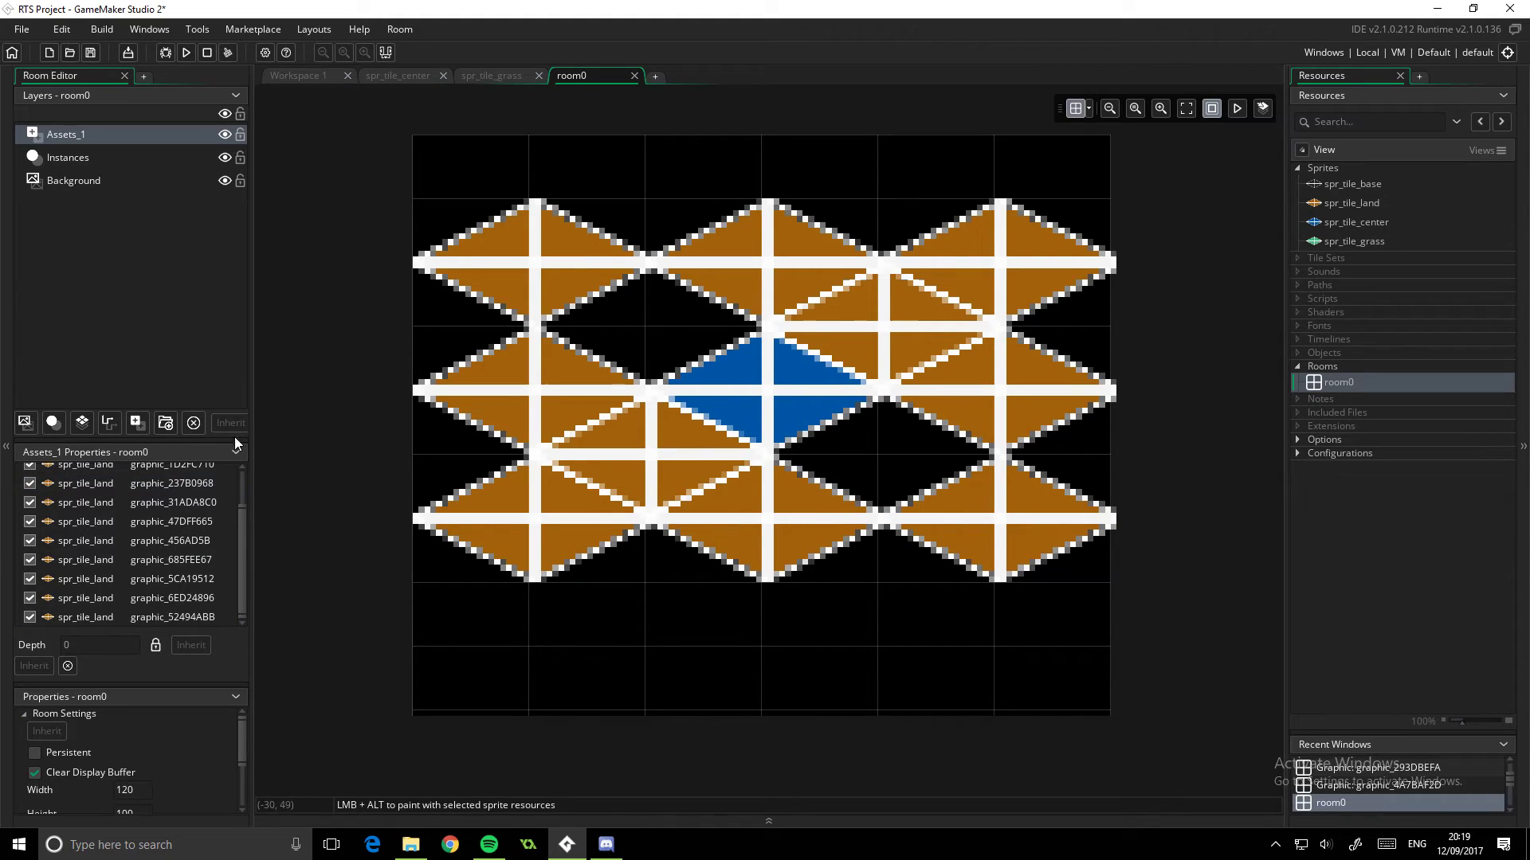
Step: Place spr_tile_grass tiles in the gaps below-right and left of the blue tile
drag(1355, 241, 869, 456)
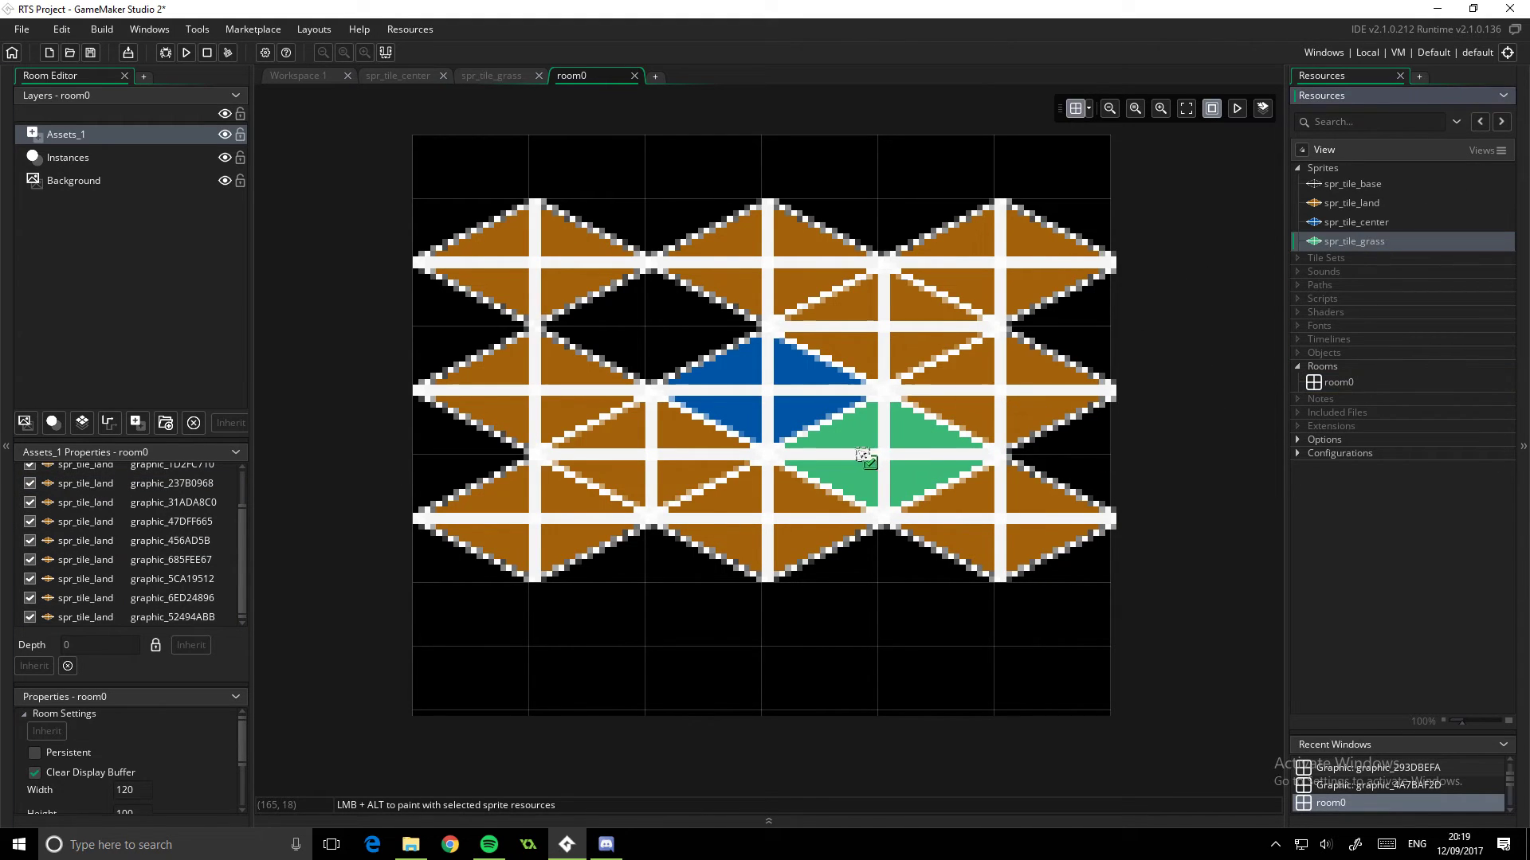
drag(1354, 240, 637, 315)
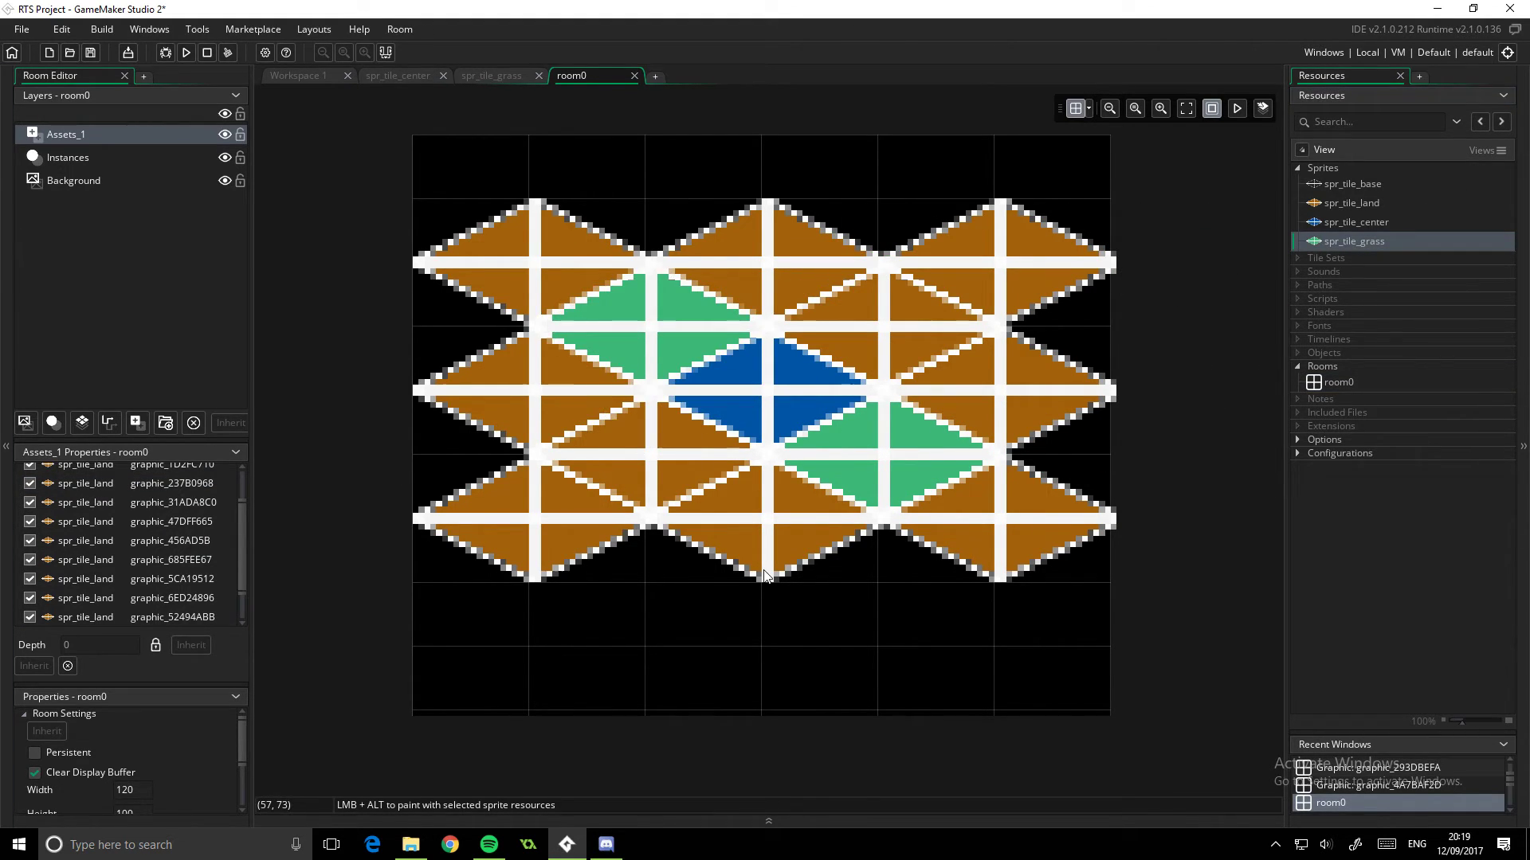
scroll(776, 546, down, 2)
ctrl+scroll(782, 547, down, 5)
ctrl+scroll(835, 529, up, 8)
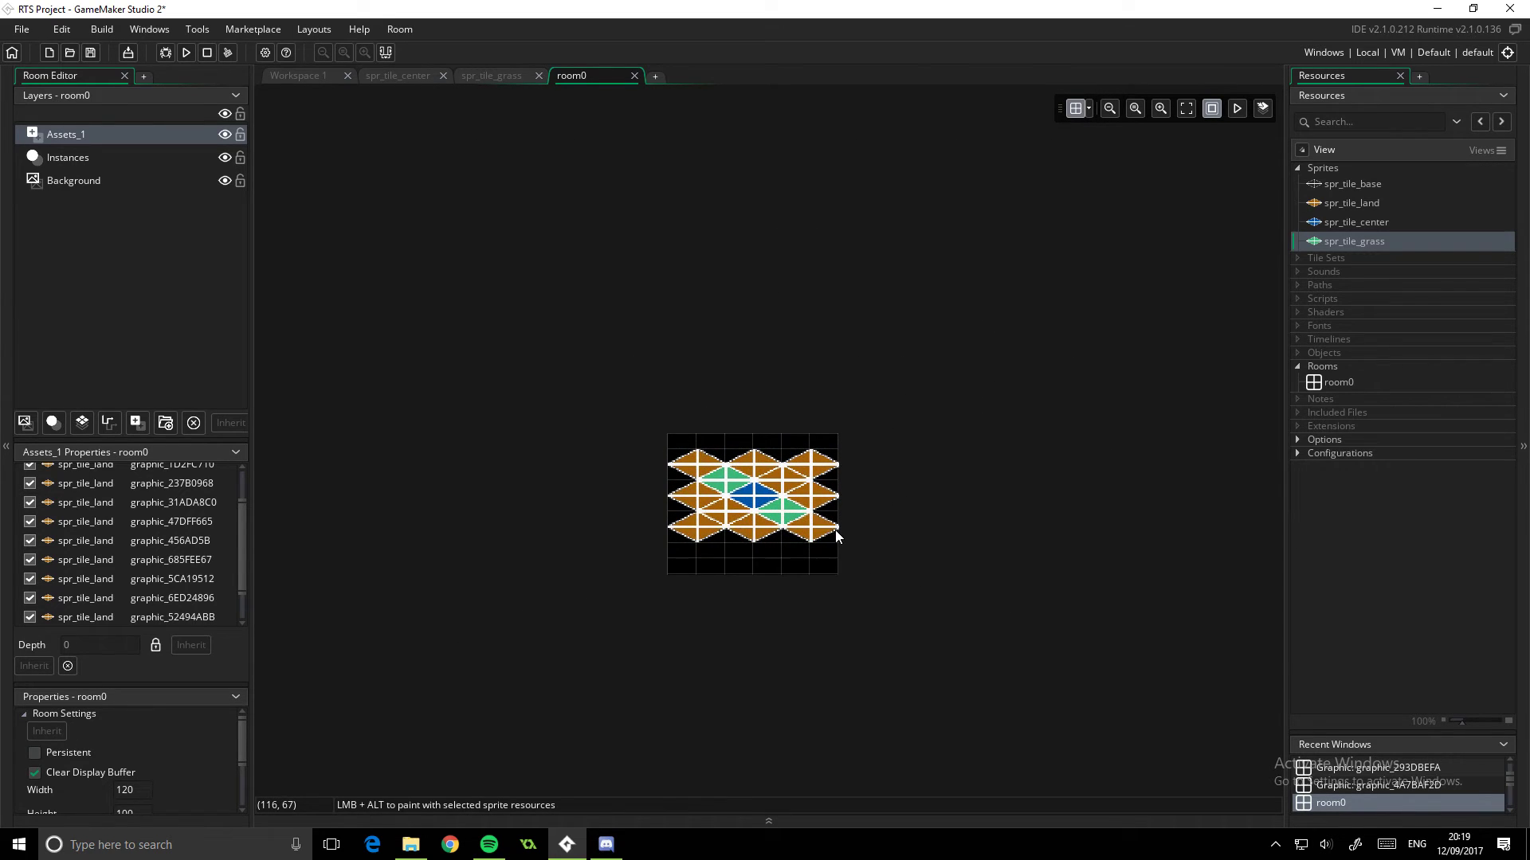
scroll(877, 587, down, 5)
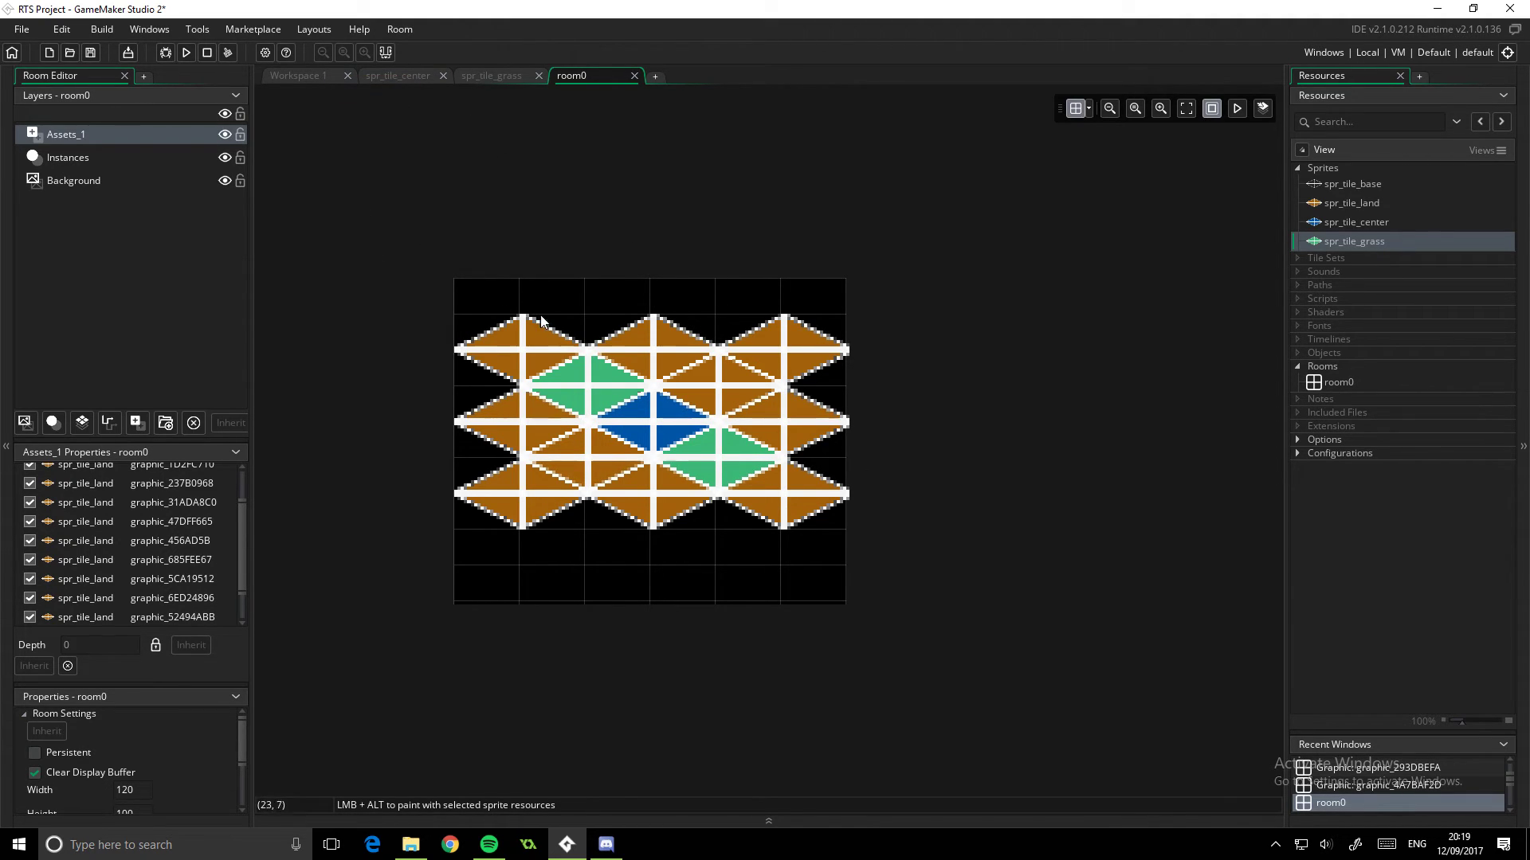
scroll(589, 350, down, 1)
scroll(627, 381, up, 3)
scroll(629, 395, down, 2)
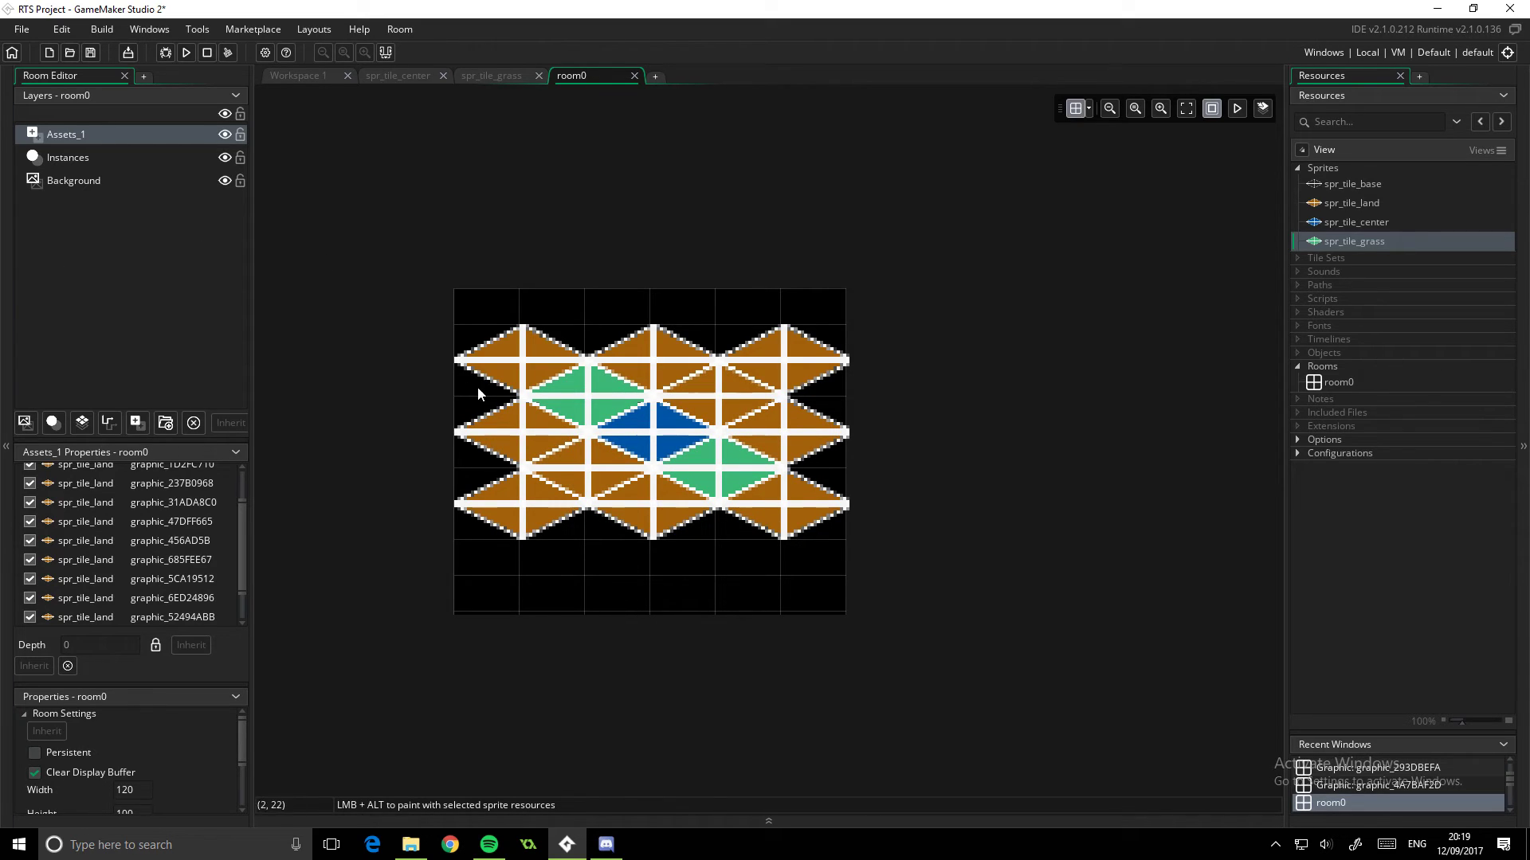
Step: Remove a stray spr_tile_base, then add grass and land tiles along the map's bottom
drag(1352, 184, 1025, 360)
key(Delete)
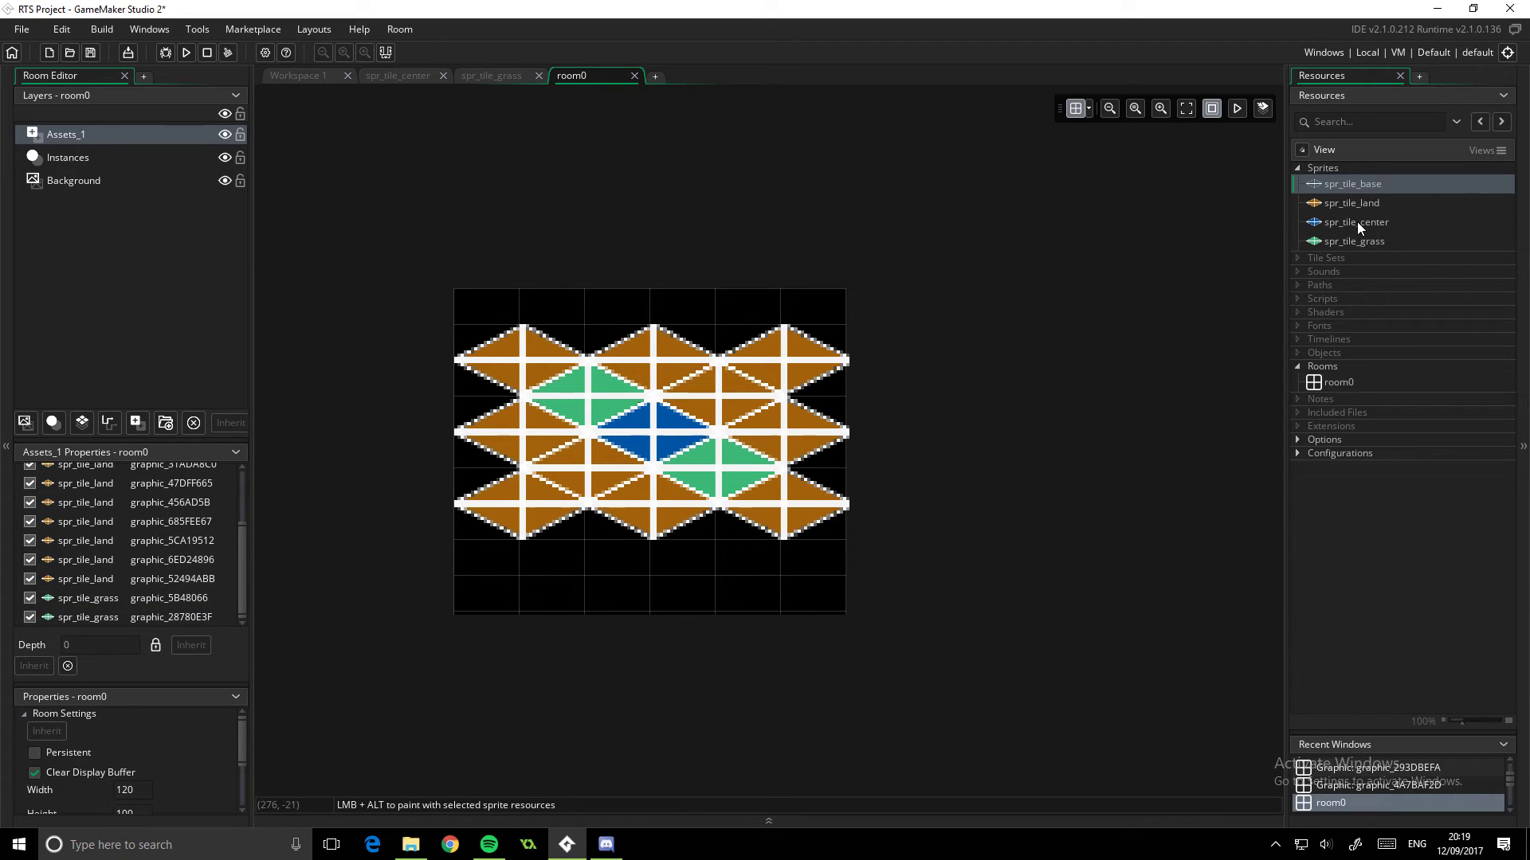
drag(1356, 240, 717, 535)
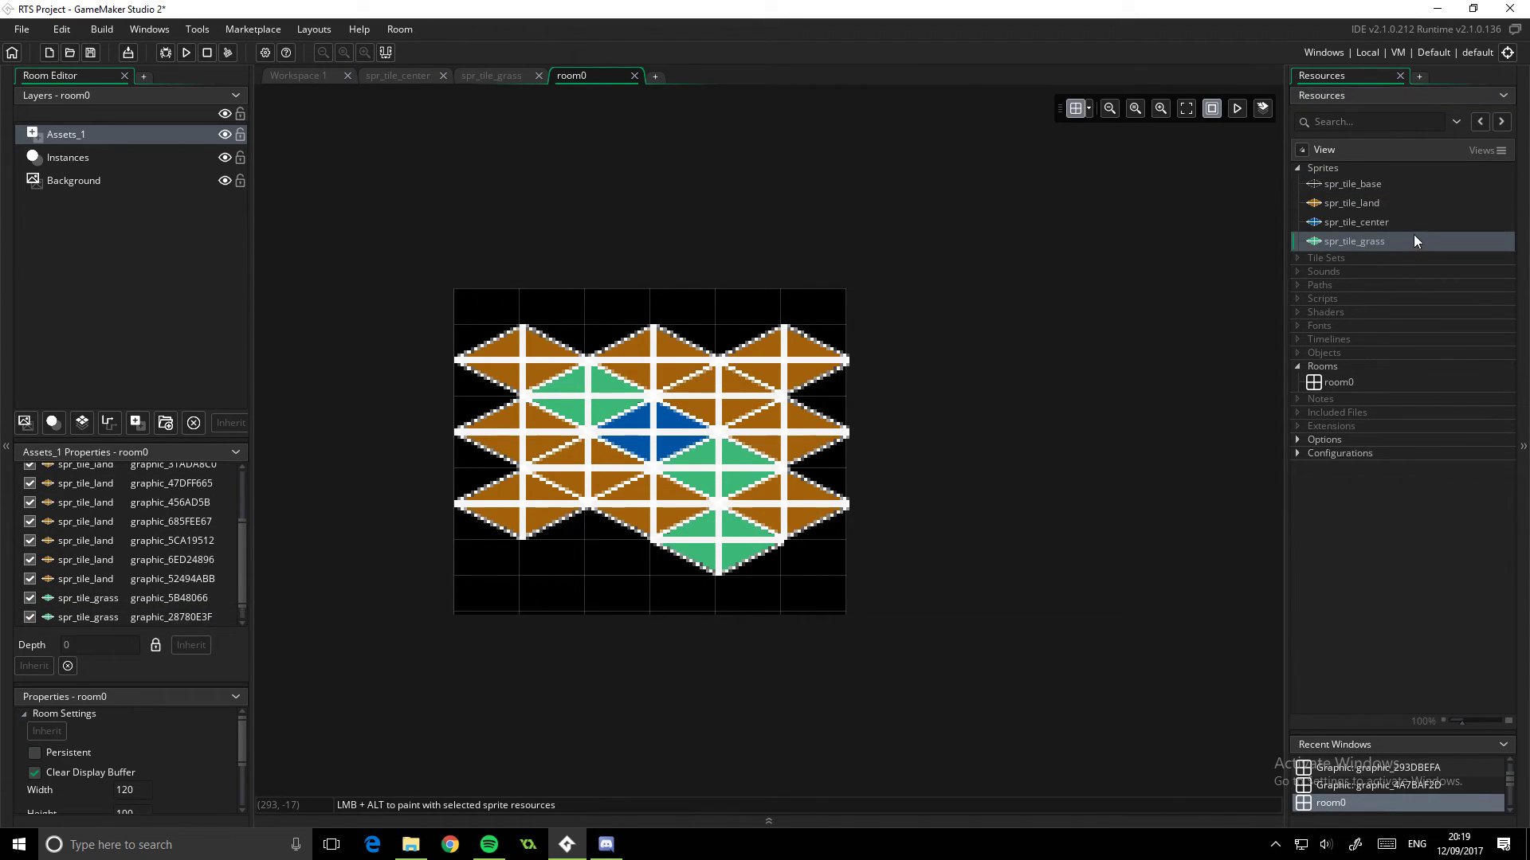
drag(1415, 241, 587, 542)
drag(1360, 202, 652, 578)
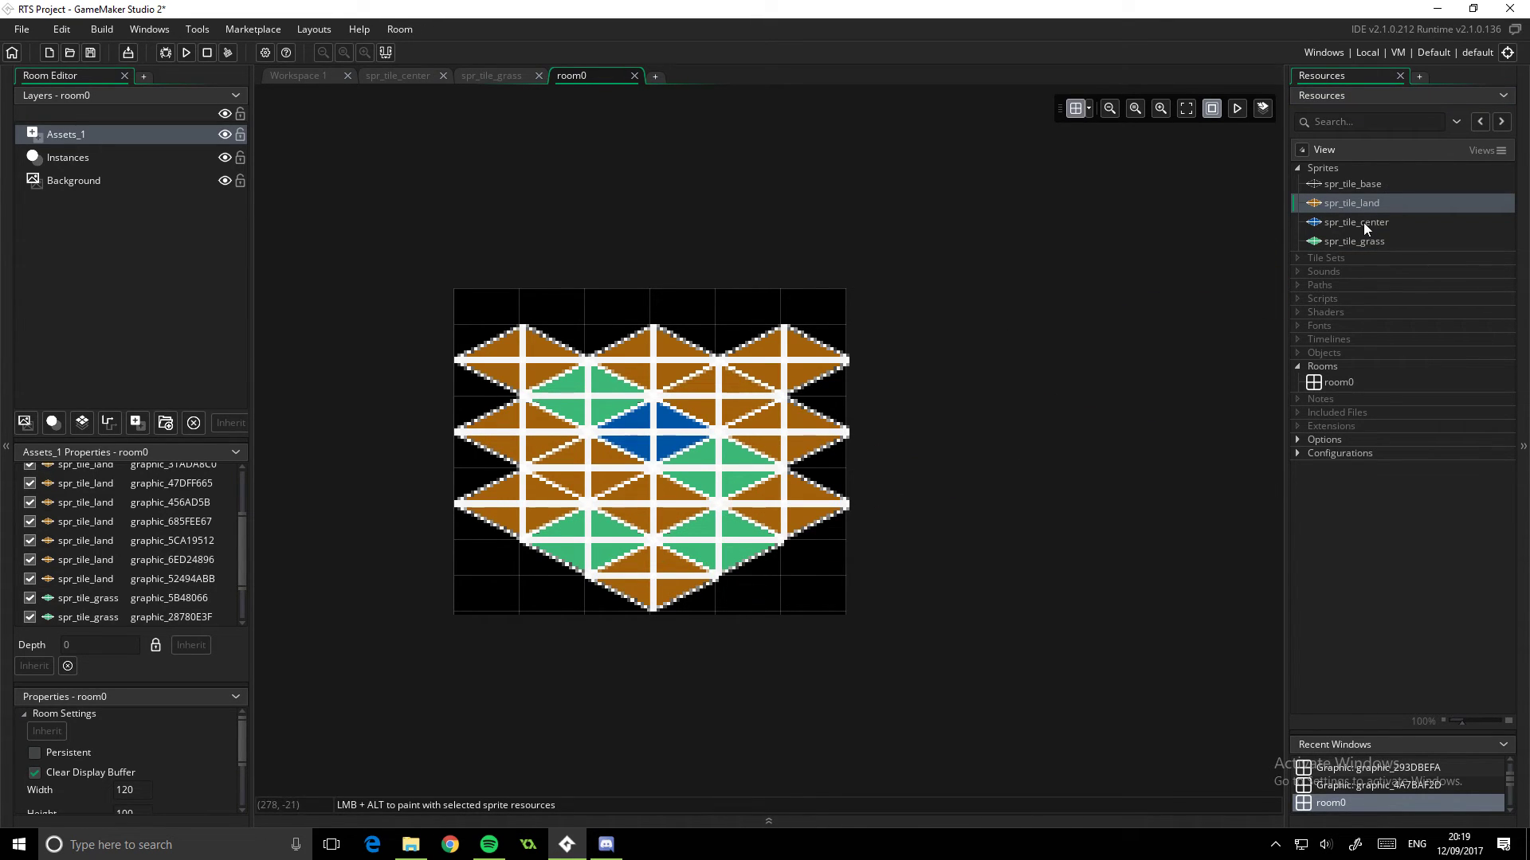
Step: Add grass and land tiles across the top, top-right and left side of the grid
drag(1352, 242, 717, 326)
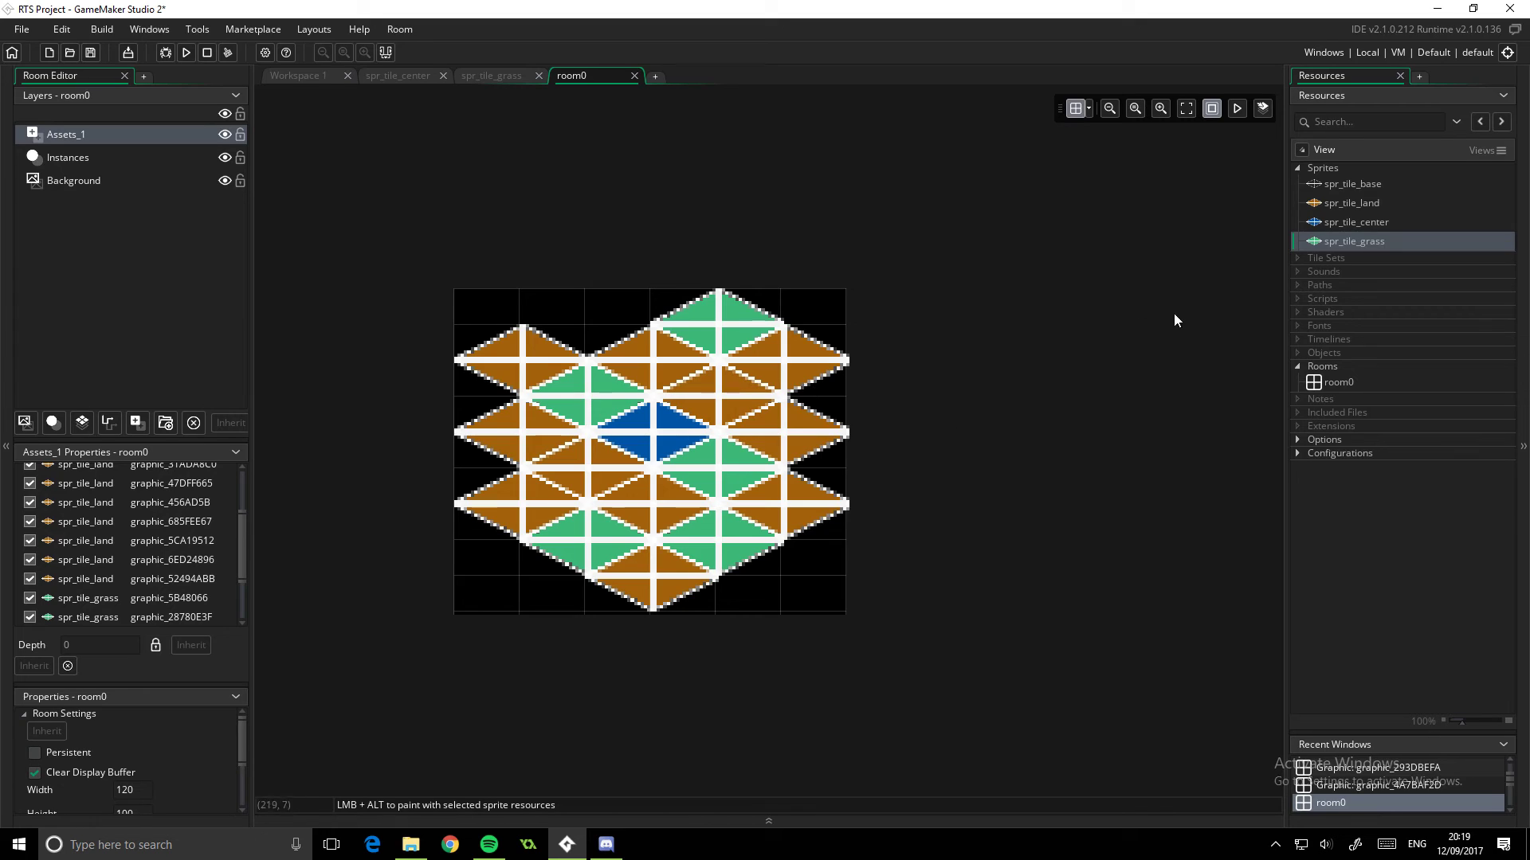
drag(1369, 232, 847, 376)
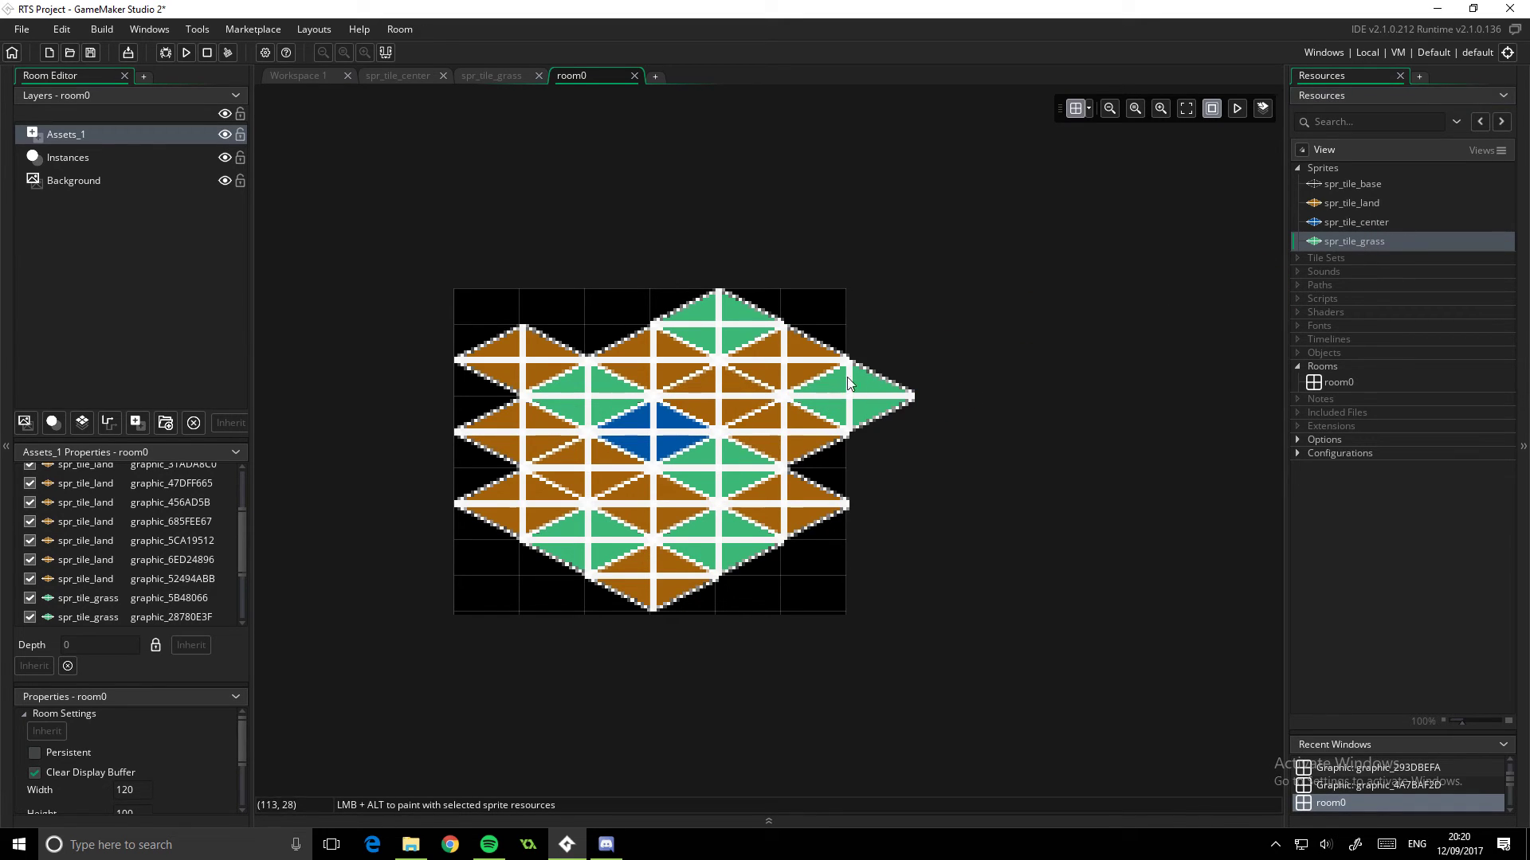
drag(1352, 203, 847, 323)
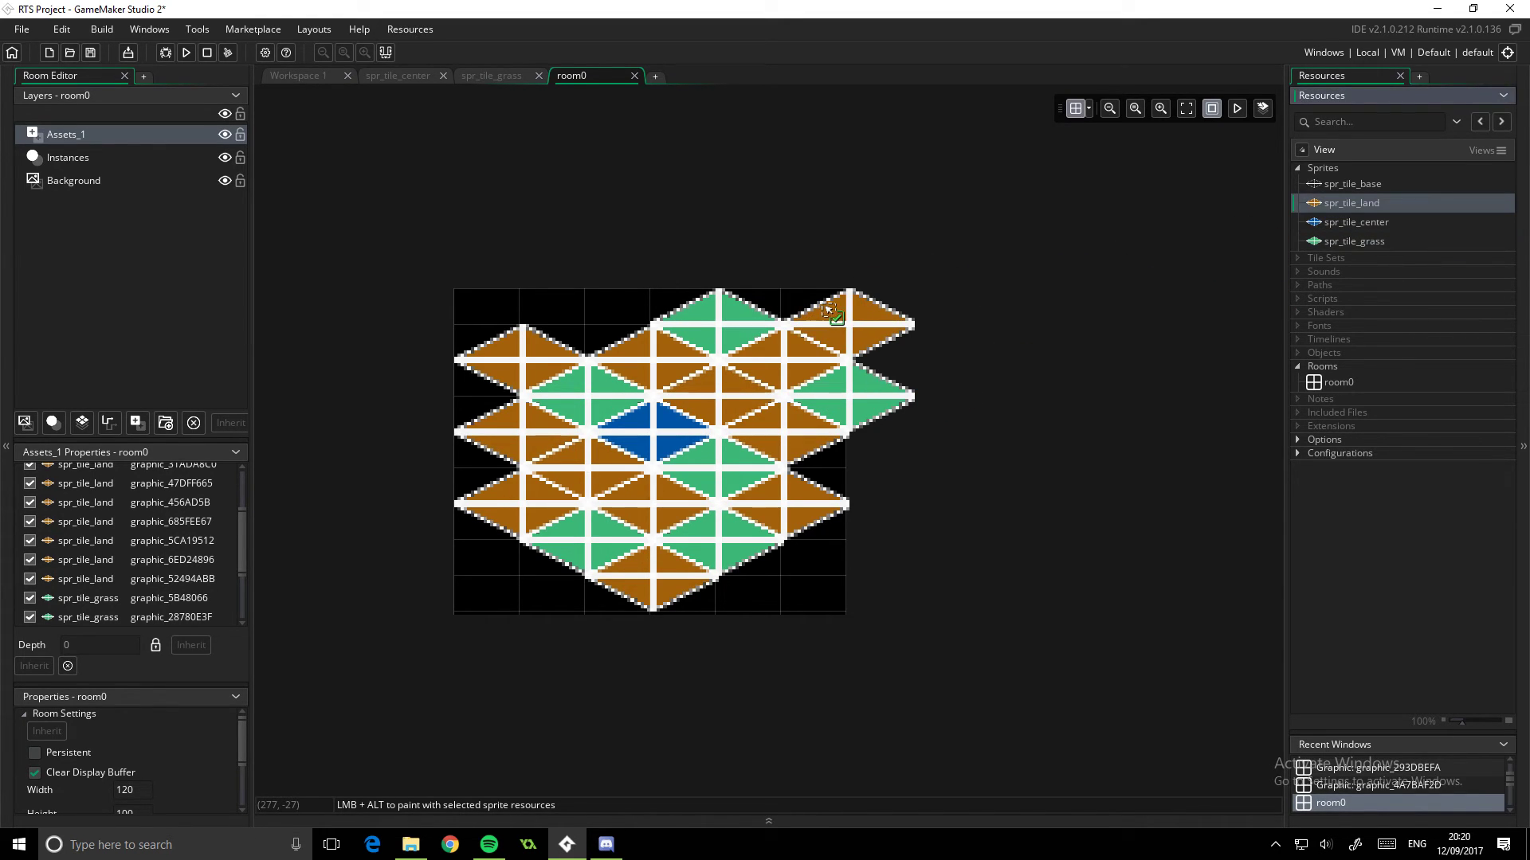
drag(1349, 250, 785, 290)
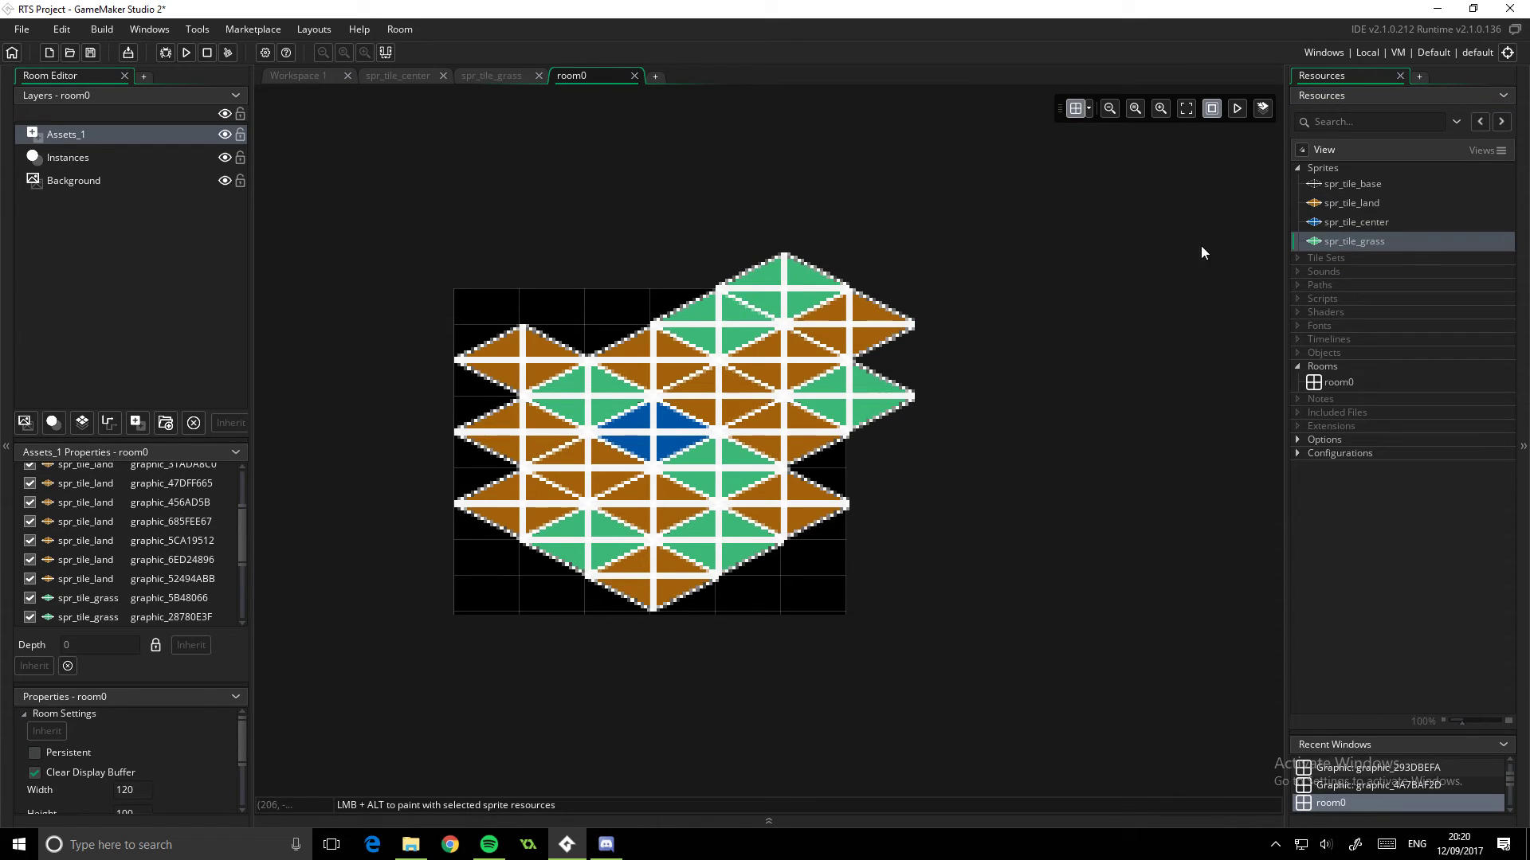
drag(1341, 233, 700, 287)
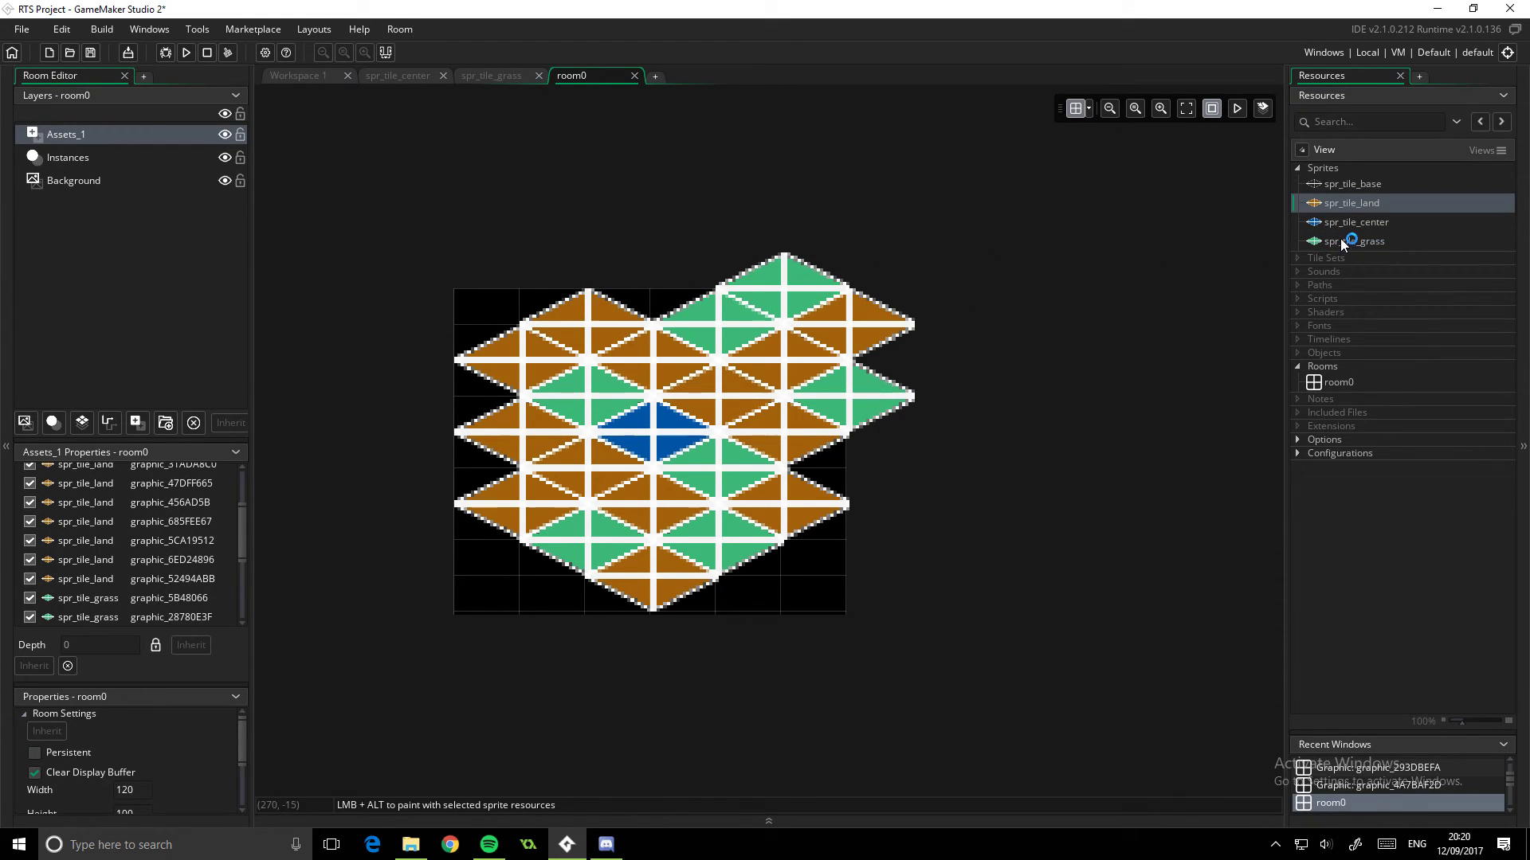
drag(1341, 239, 634, 283)
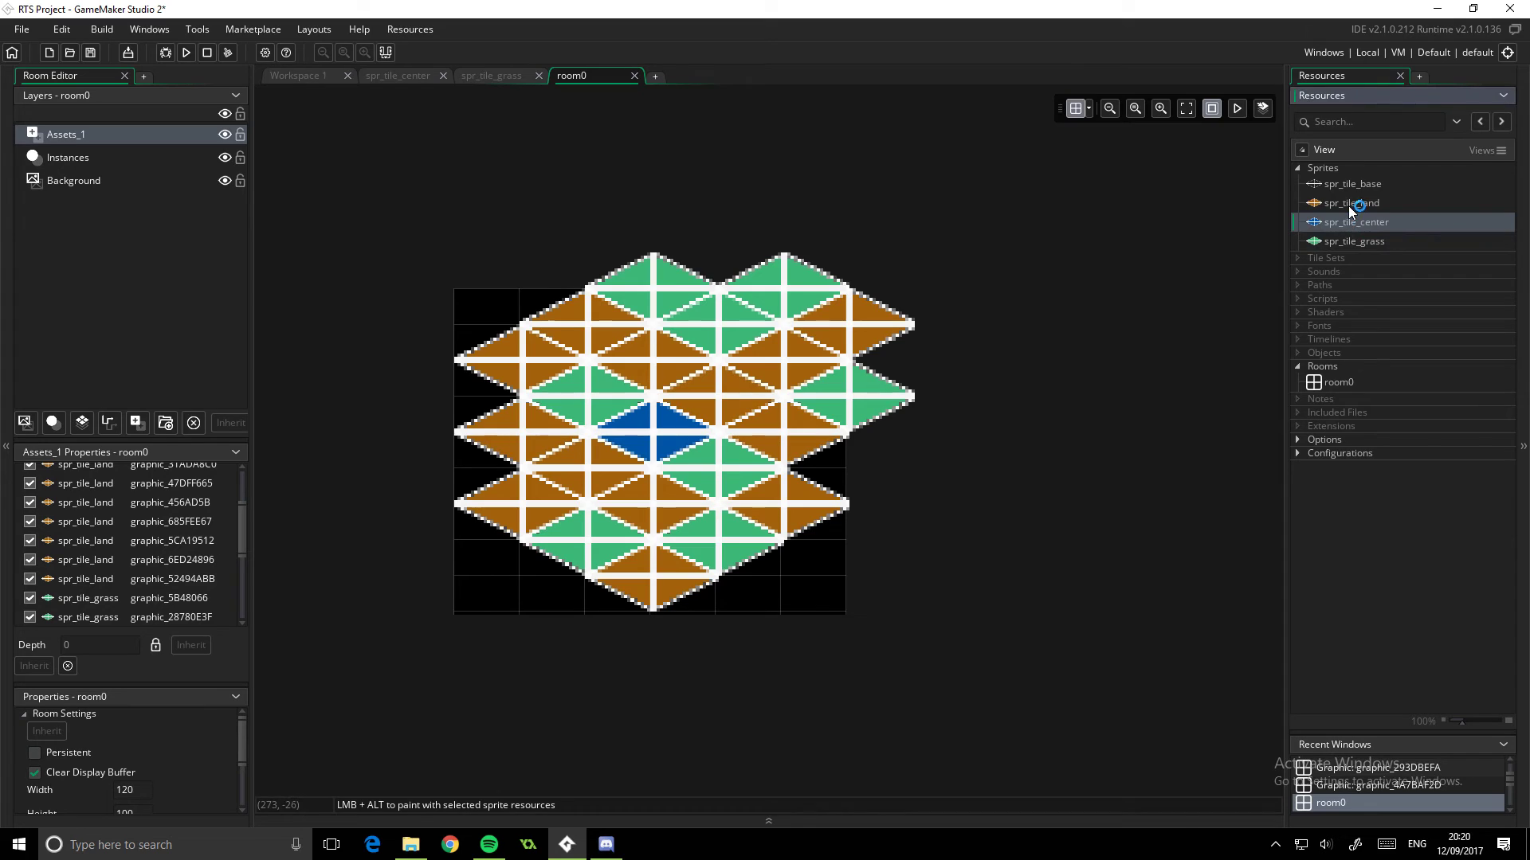
drag(1355, 205, 506, 274)
drag(1354, 241, 462, 348)
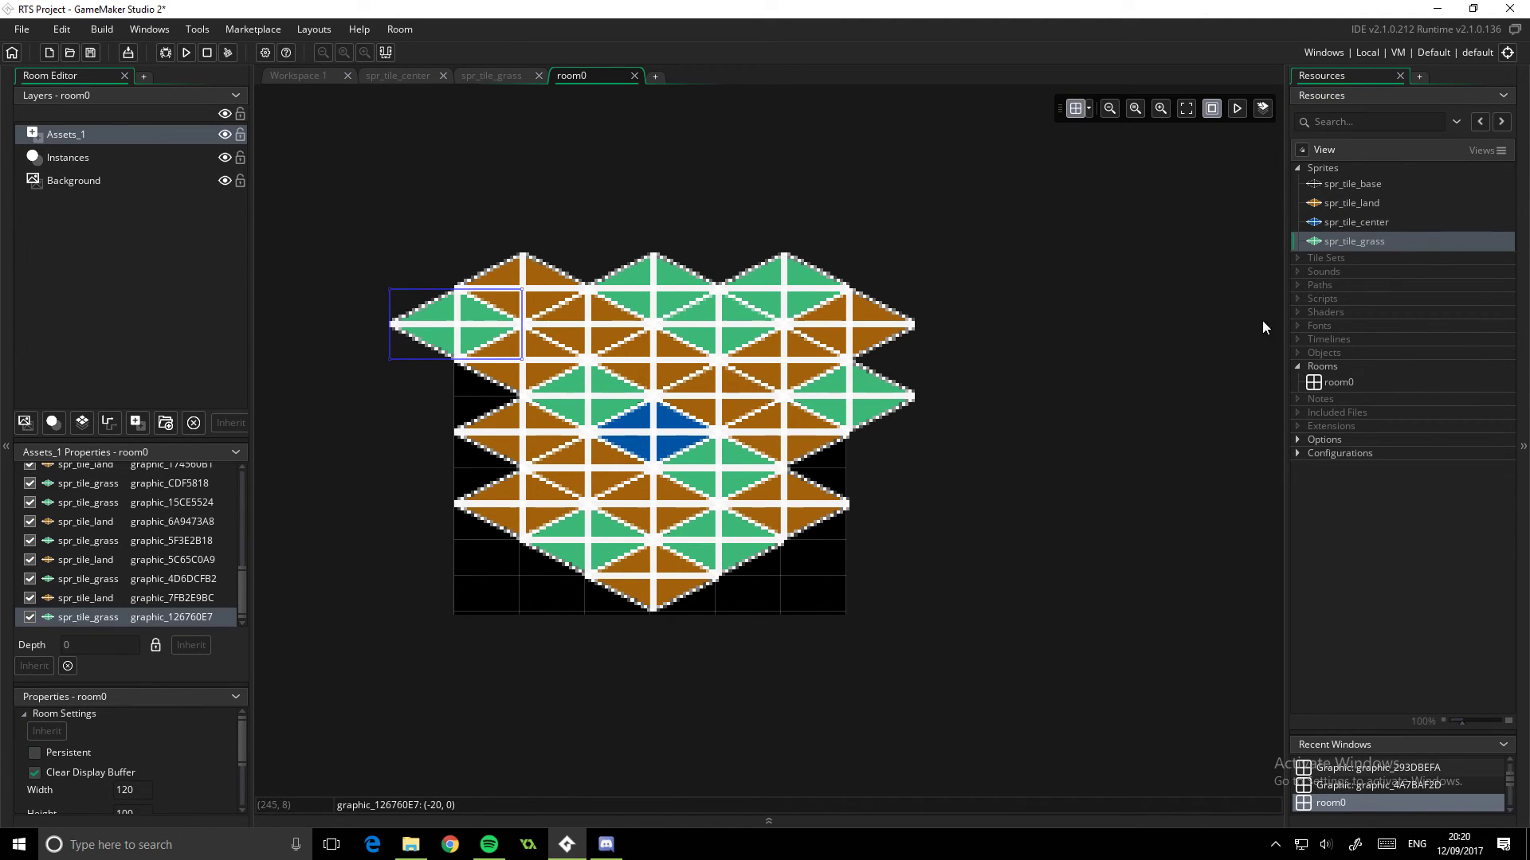
Step: Add land and grass tiles along the lower-right edge and the bottom row
drag(1354, 204, 793, 469)
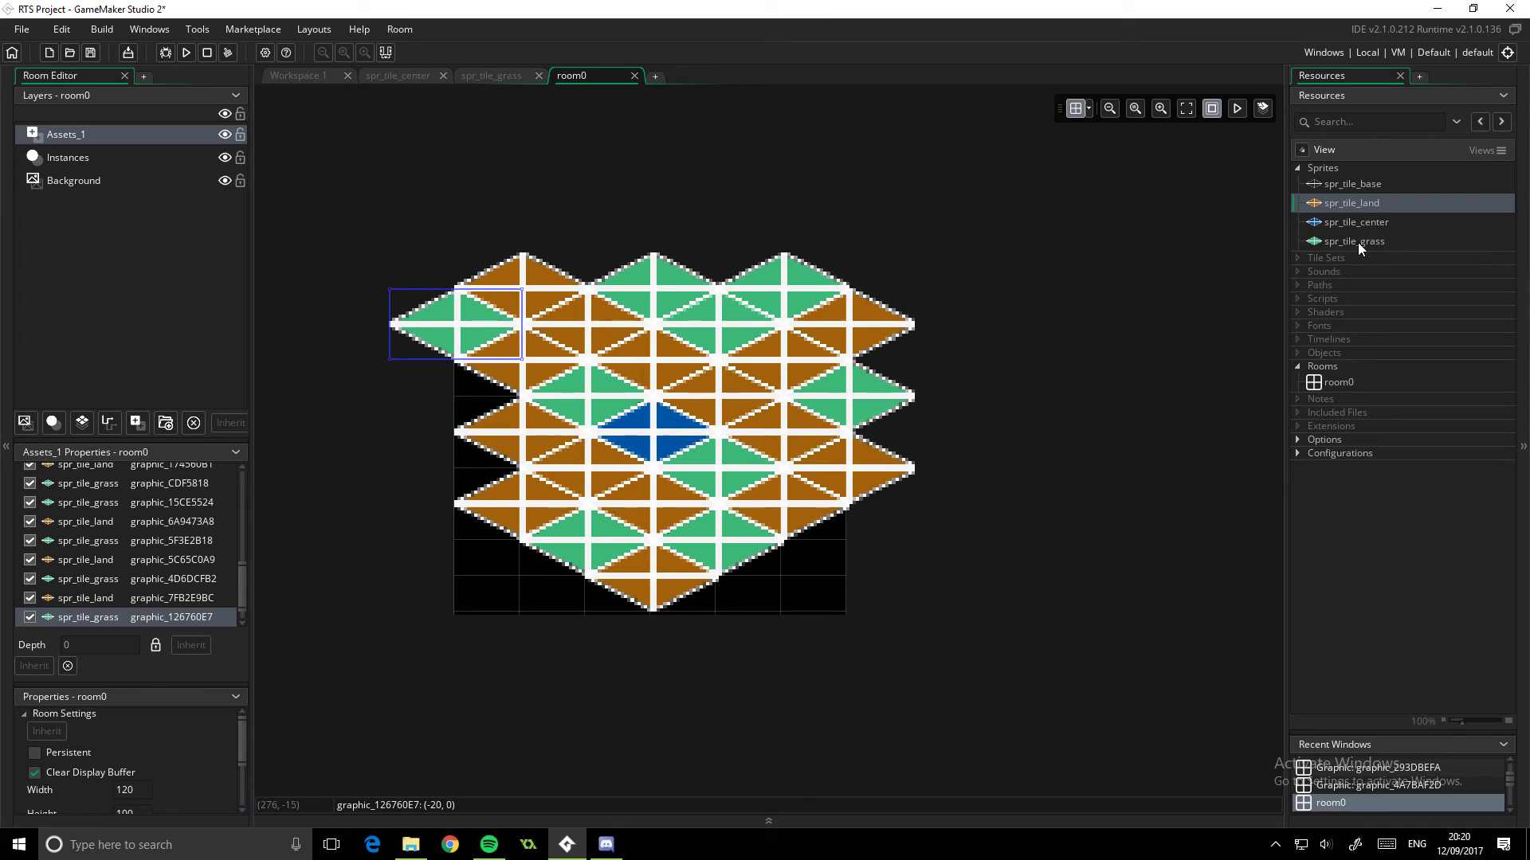
drag(1357, 242, 832, 546)
drag(1354, 204, 777, 567)
drag(1354, 241, 829, 610)
drag(1352, 203, 692, 610)
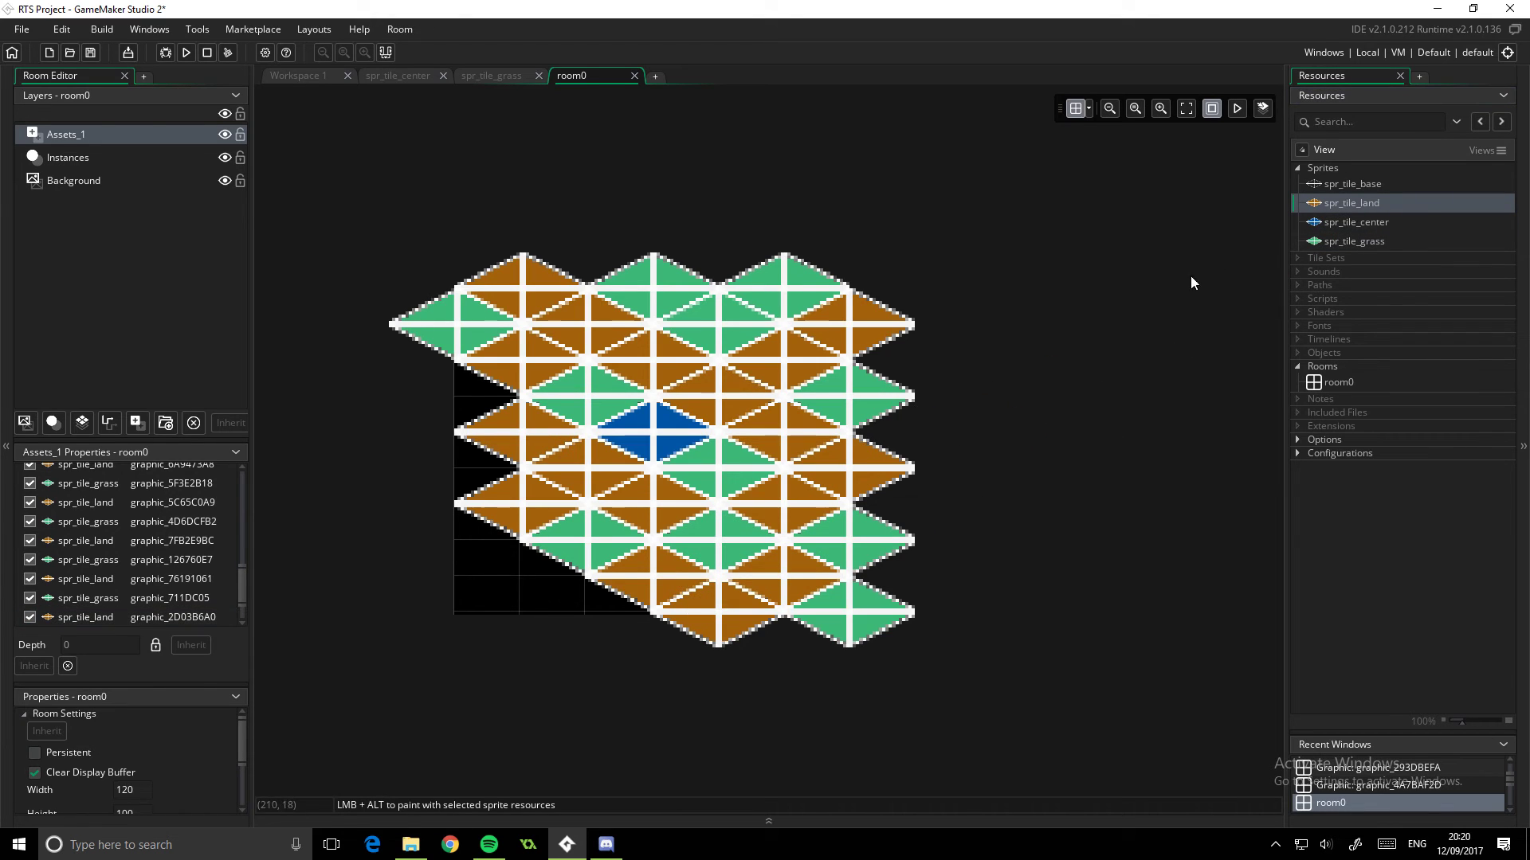
Step: Fill the left edge and remaining bottom-left black gaps with spr_tile_grass tiles
drag(1355, 241, 422, 396)
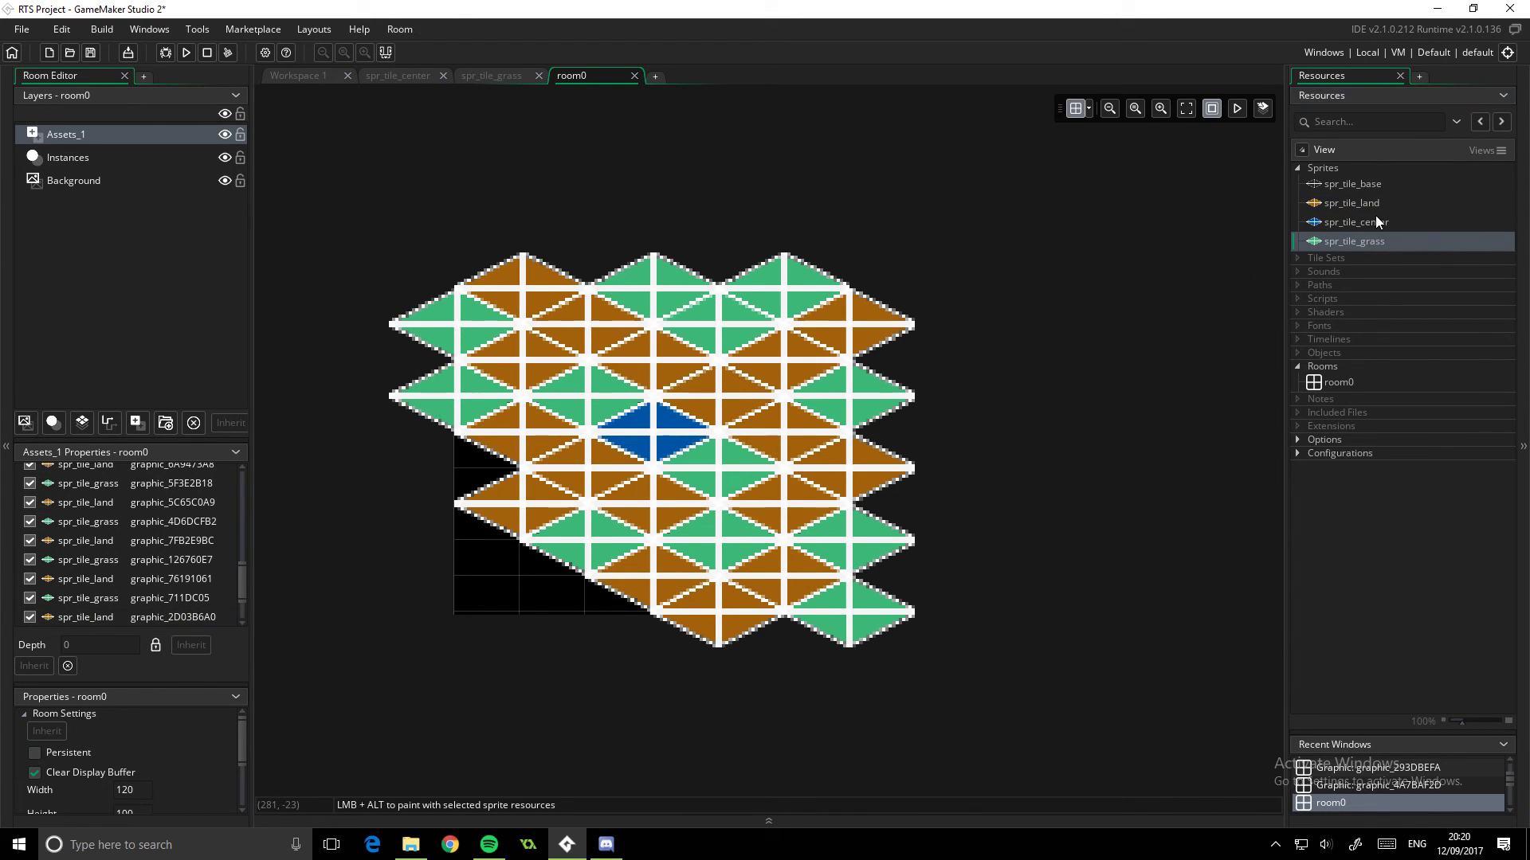
drag(1380, 243, 411, 462)
drag(1373, 243, 495, 491)
drag(1380, 241, 502, 549)
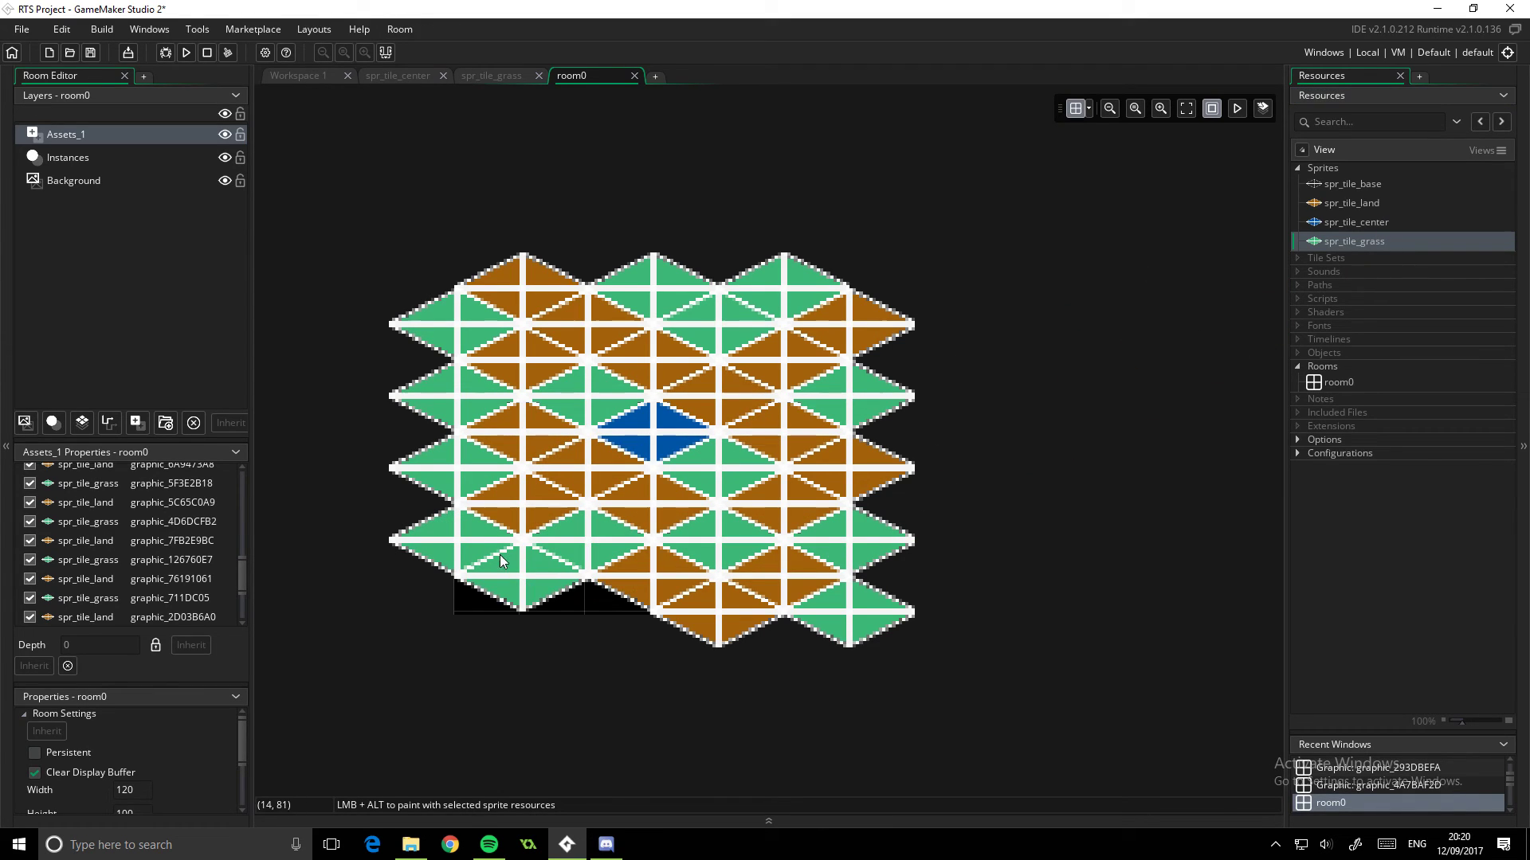
drag(1354, 241, 588, 618)
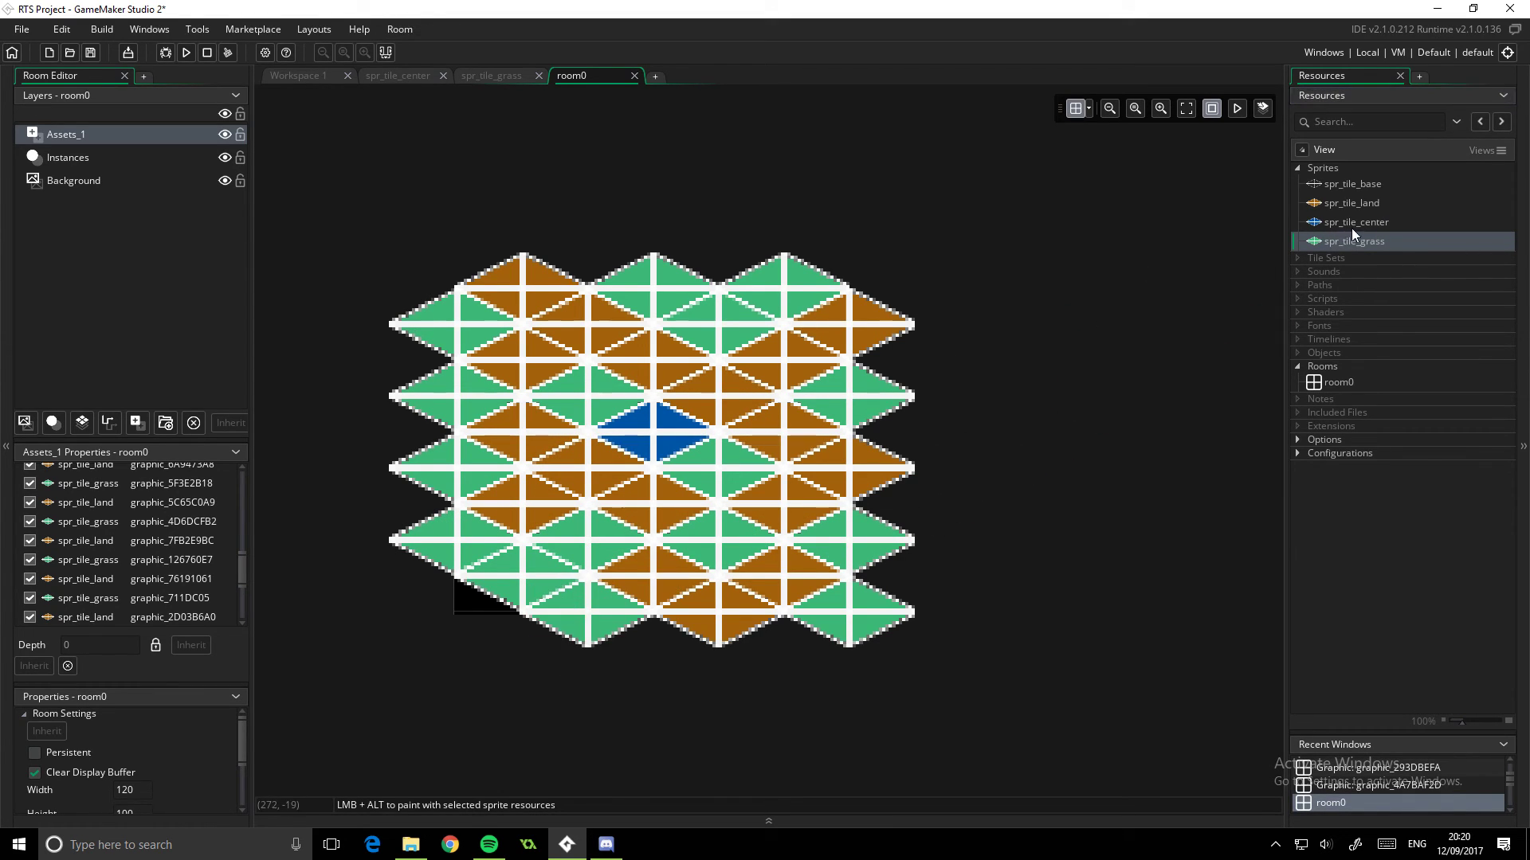
drag(1354, 241, 482, 582)
scroll(912, 518, down, 5)
scroll(912, 519, up, 3)
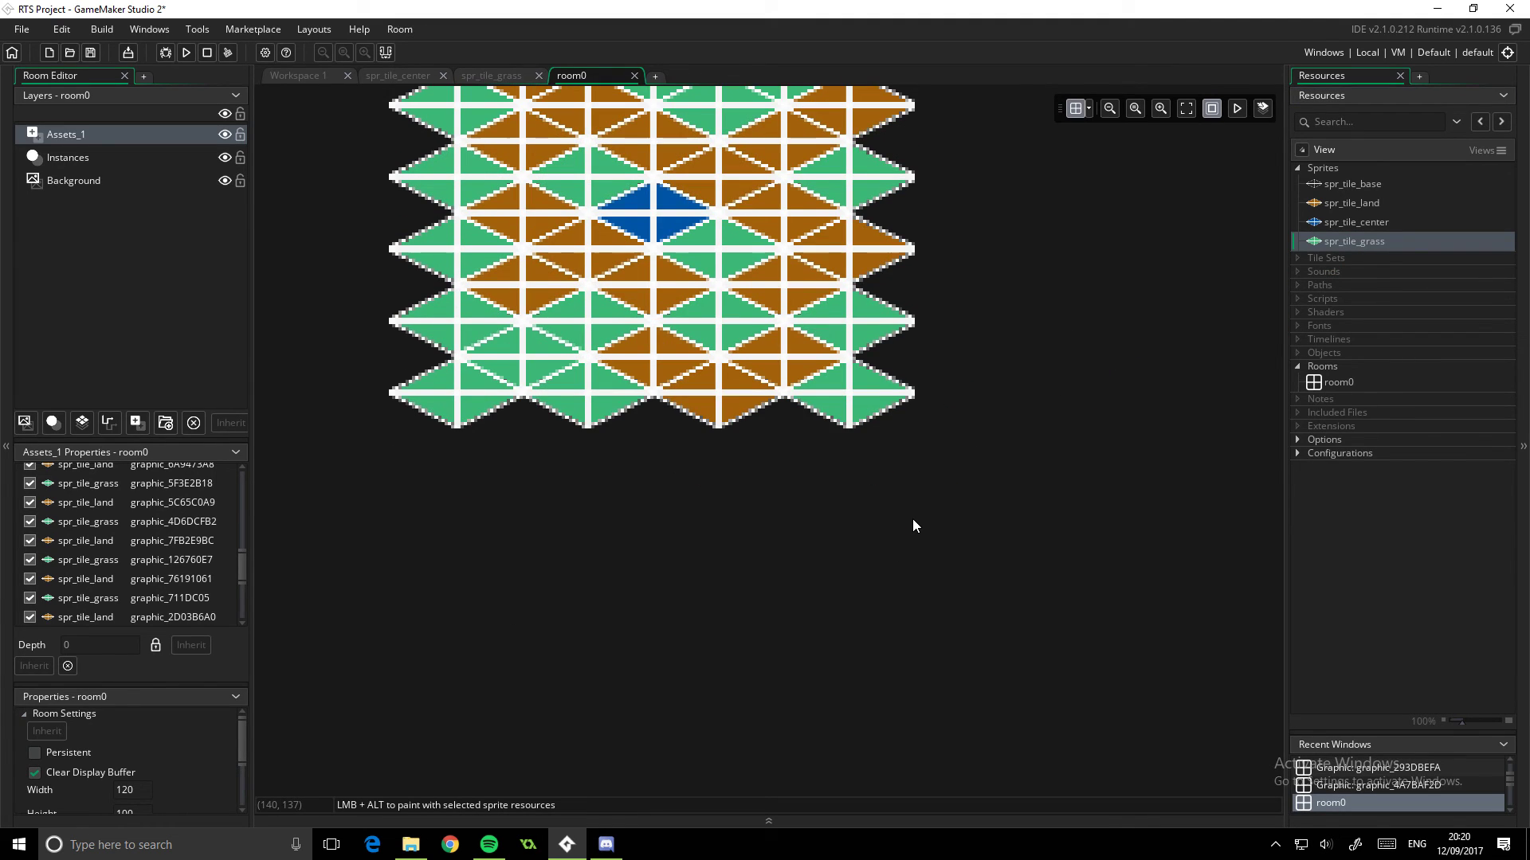
ctrl+scroll(911, 518, down, 5)
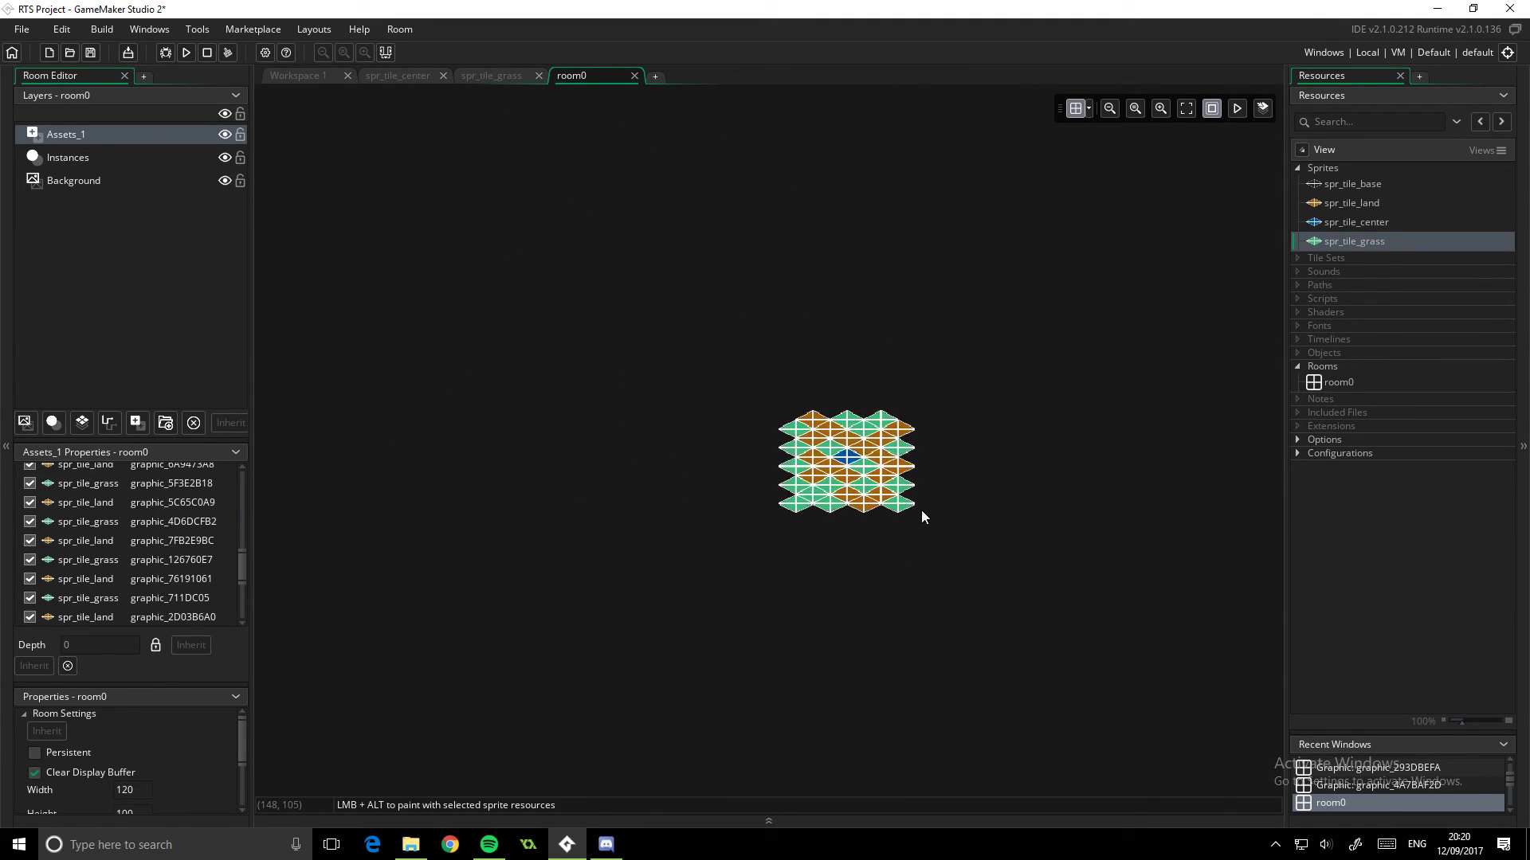
Step: Run the tile world as a game, then close the game window
click(167, 54)
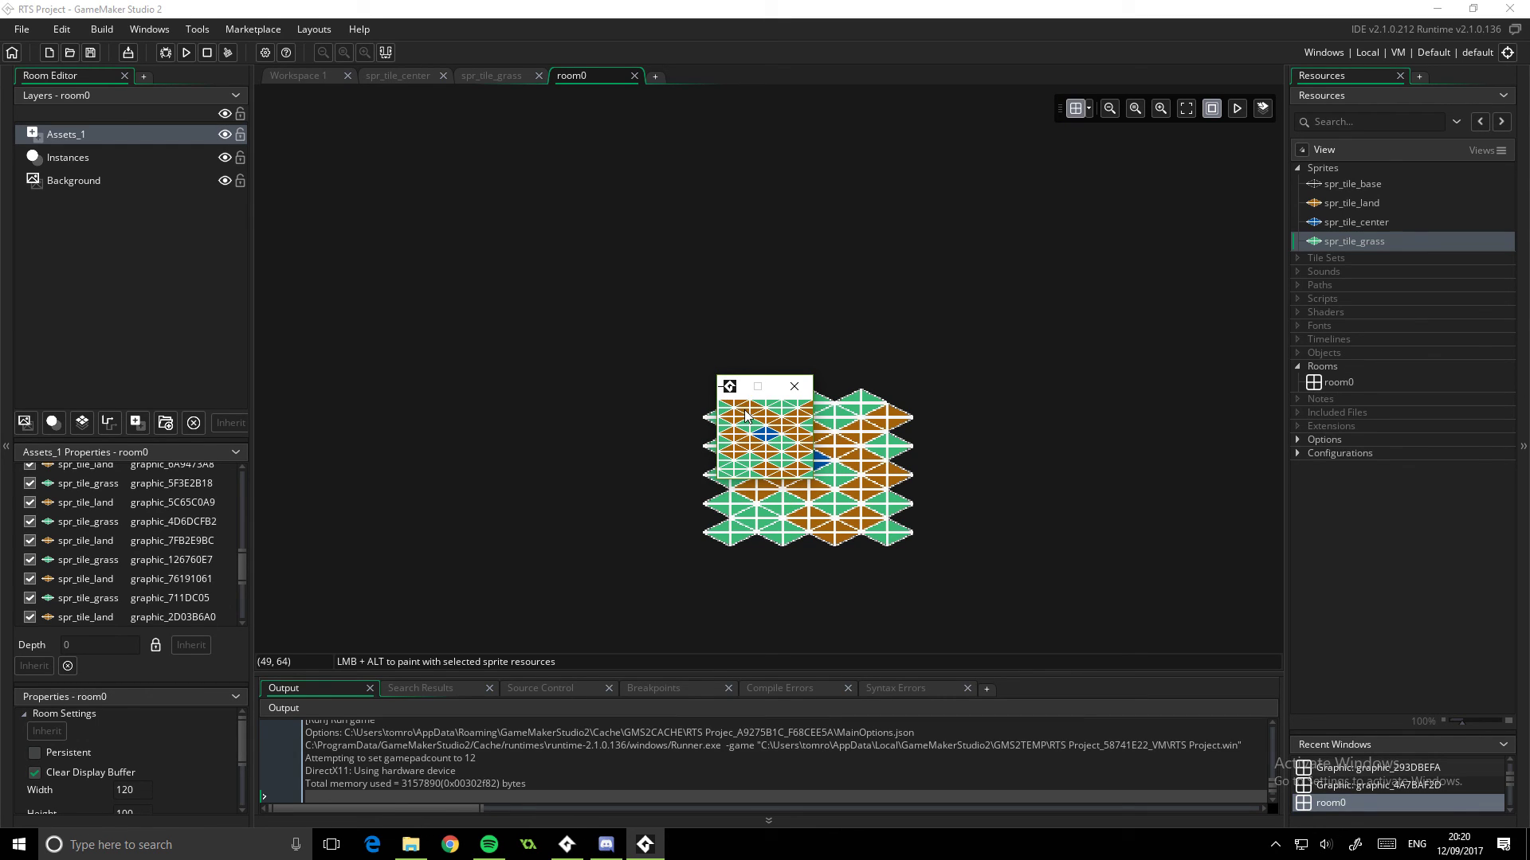
click(794, 386)
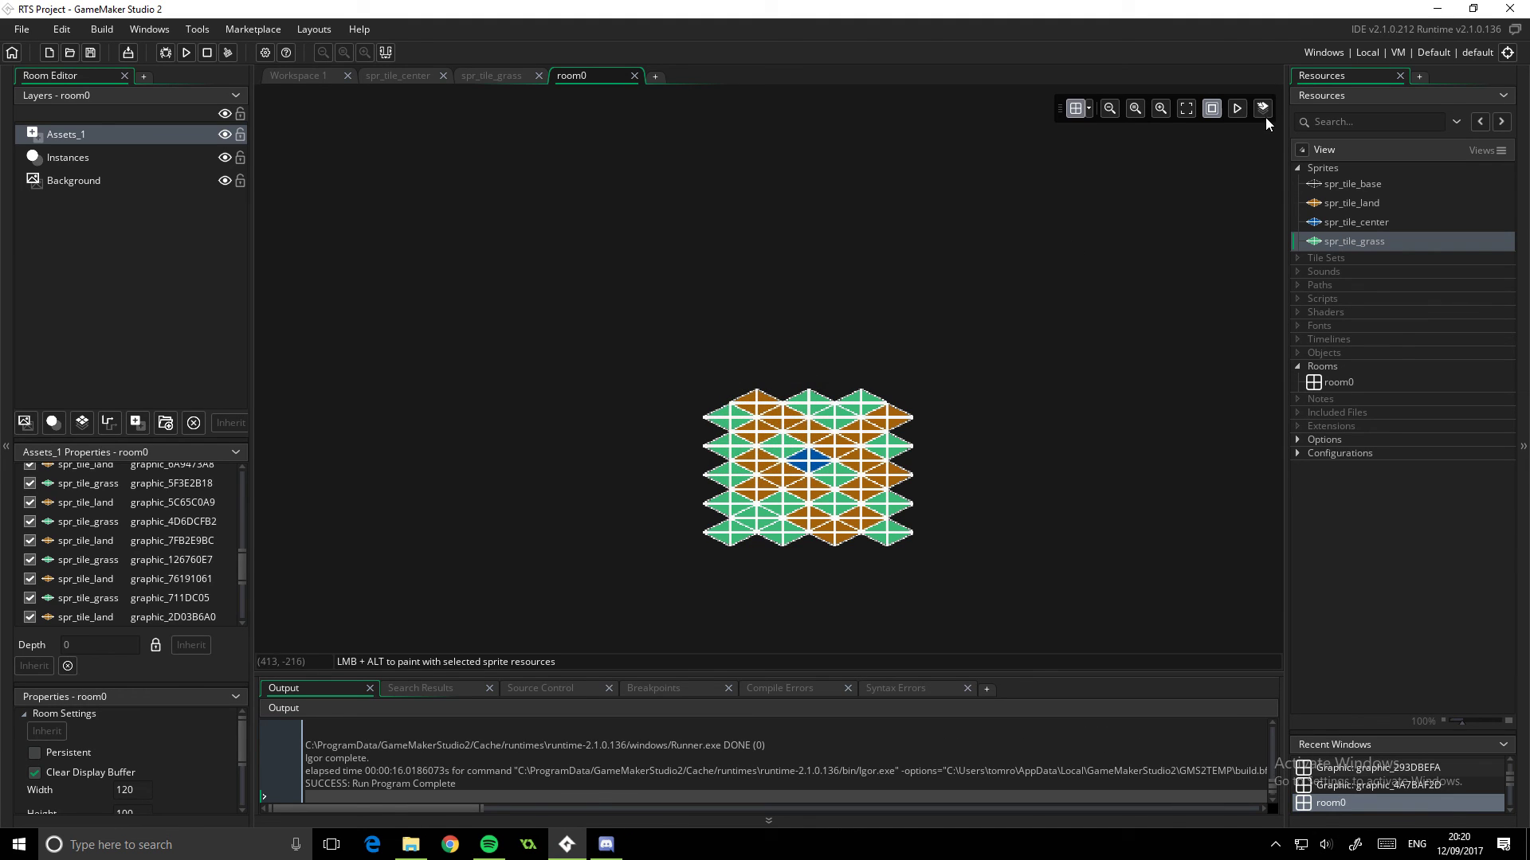
Step: Close the room0, spr_tile_grass and spr_tile_center tabs and scroll Workspace 1 to spr_tile_base
click(634, 76)
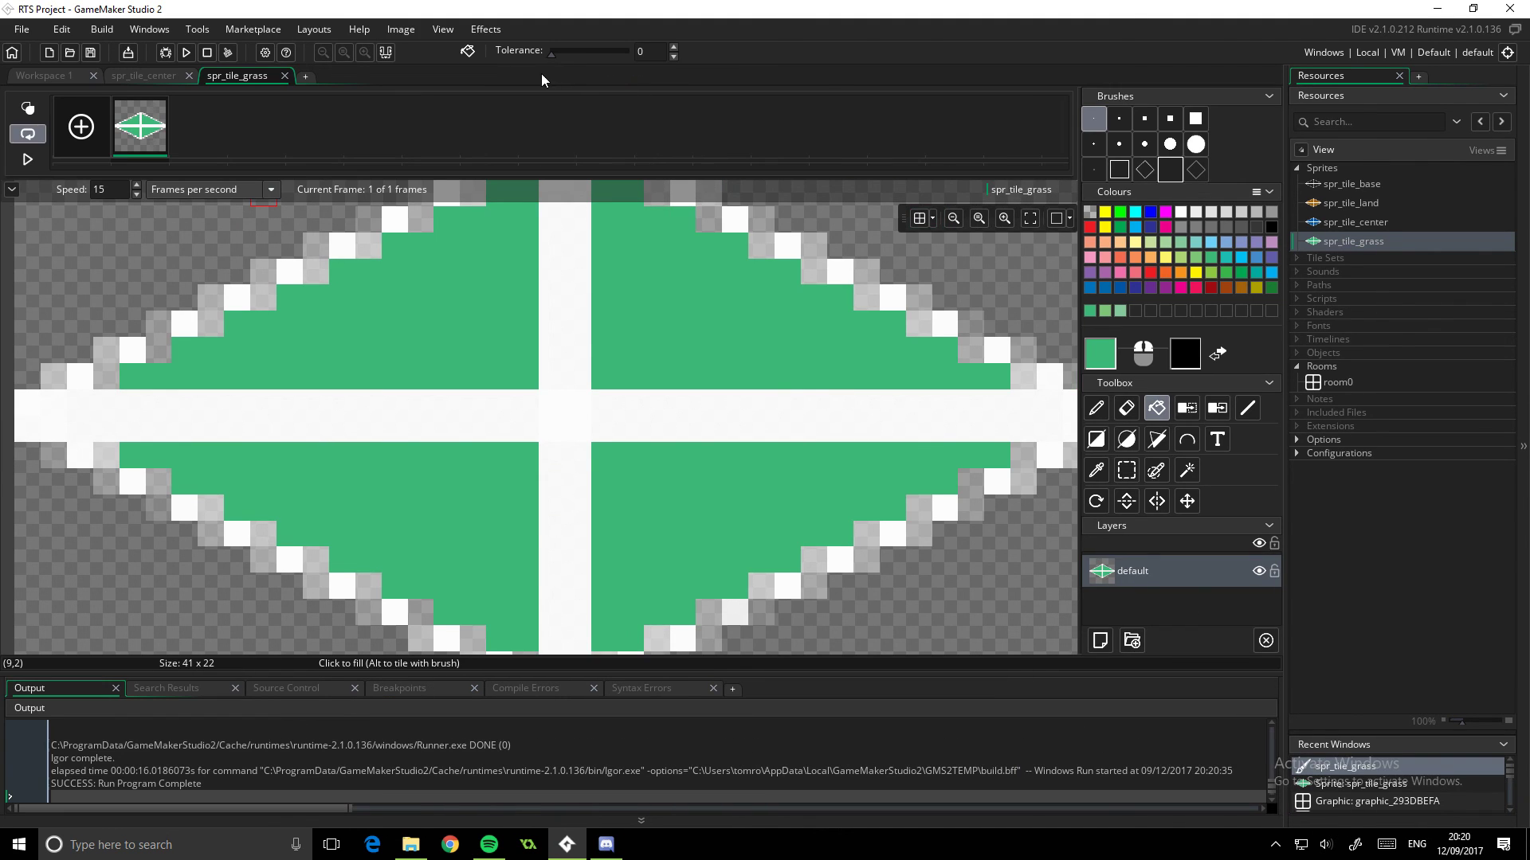
click(285, 75)
click(190, 75)
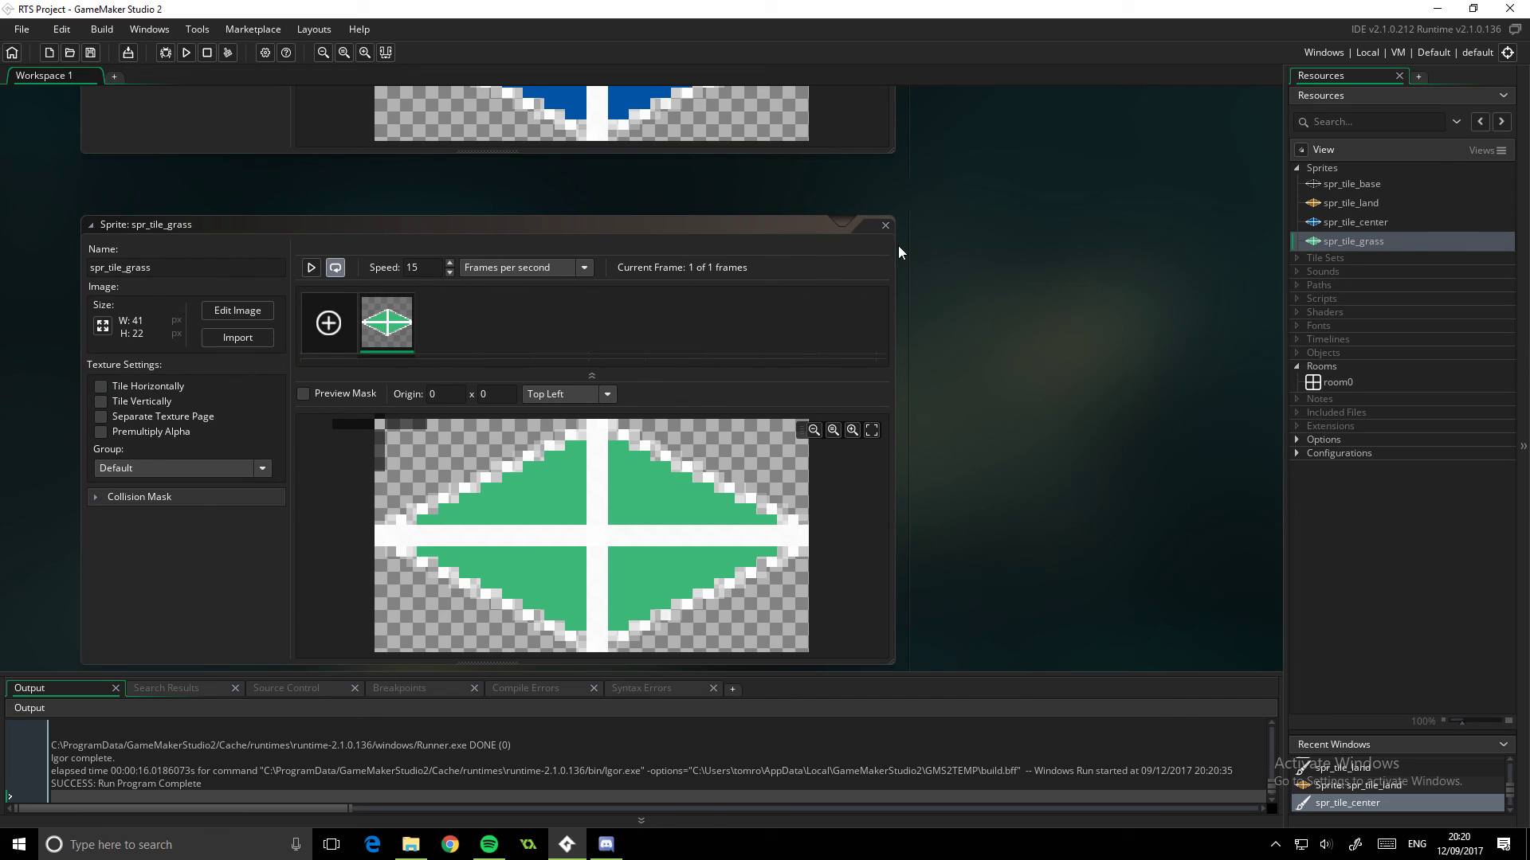
scroll(899, 251, up, 10)
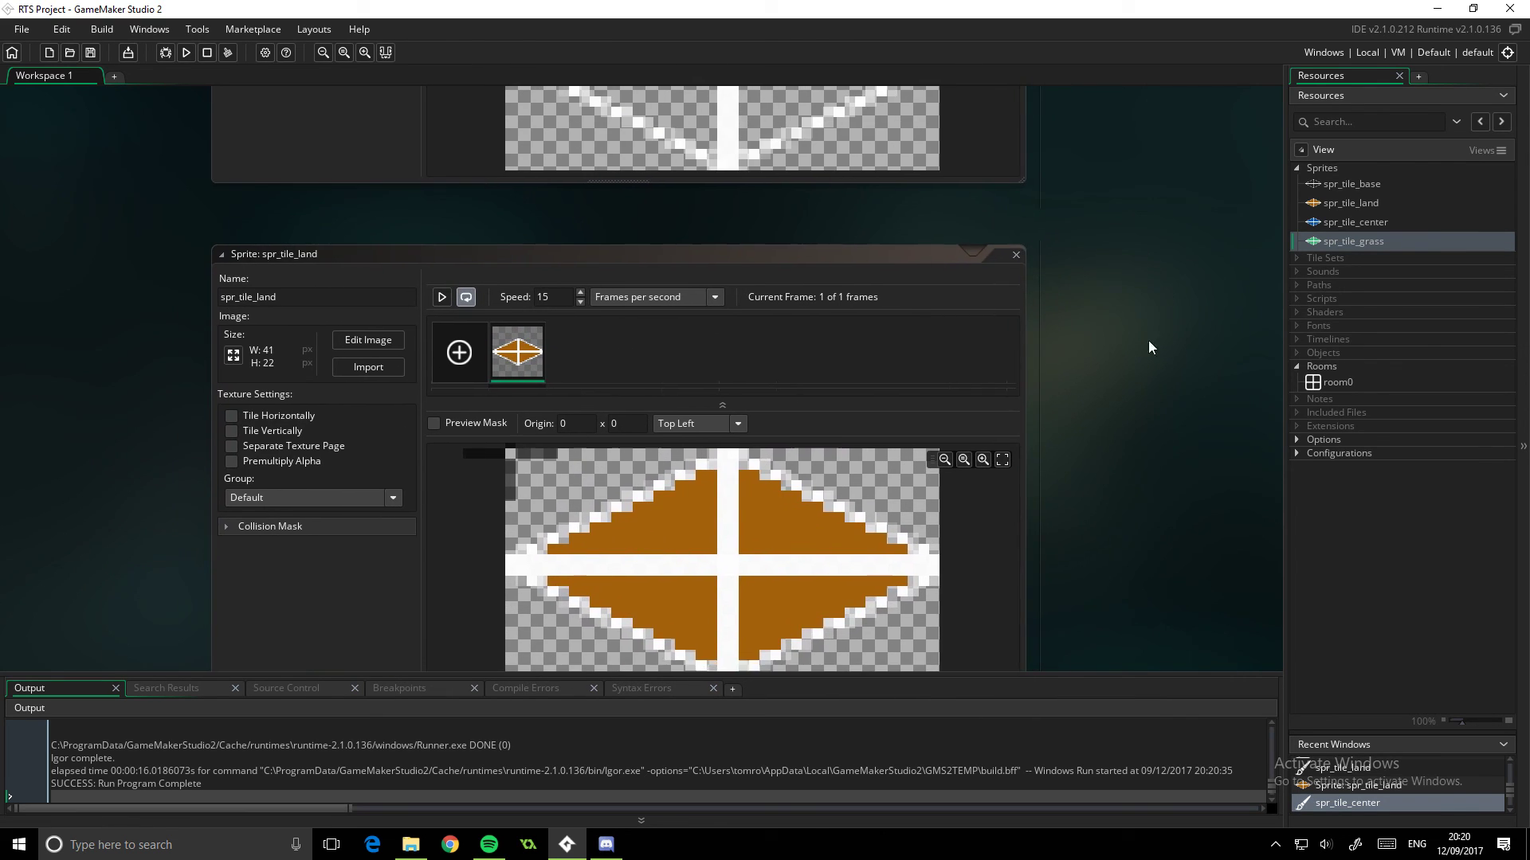
scroll(1037, 410, up, 8)
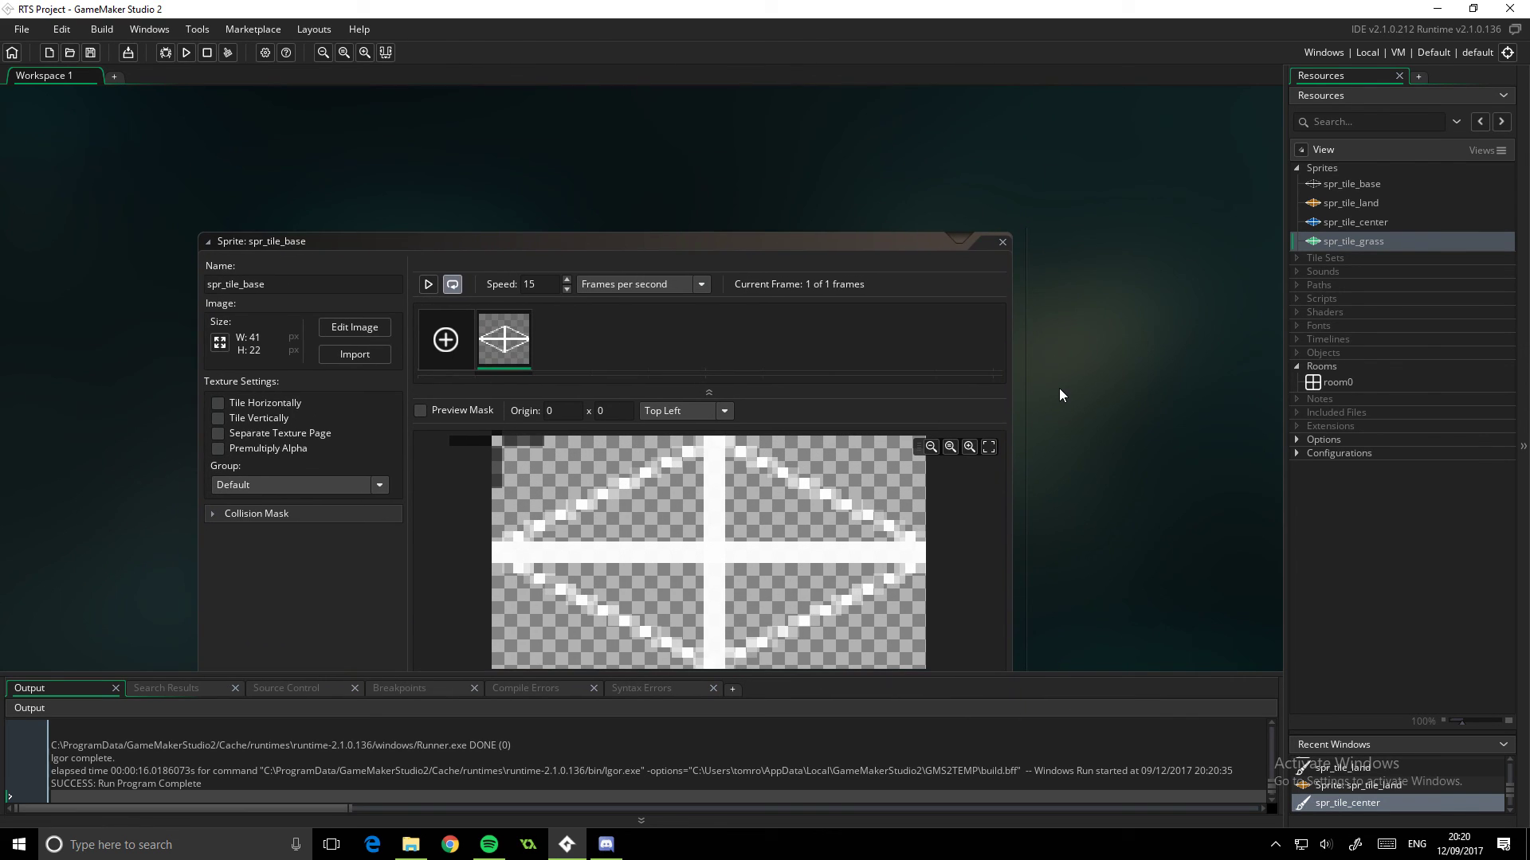